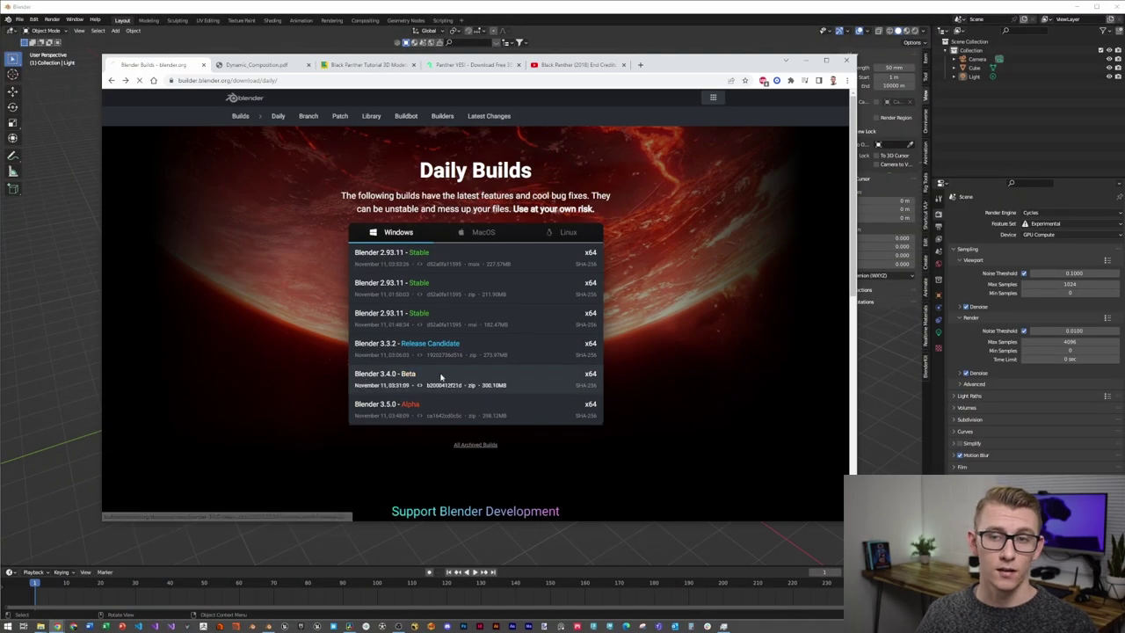
Review the Blender 3.4.0 Beta build, the panther photoscan and the tutorial's 3D model download page, and return to Blender.
click(440, 376)
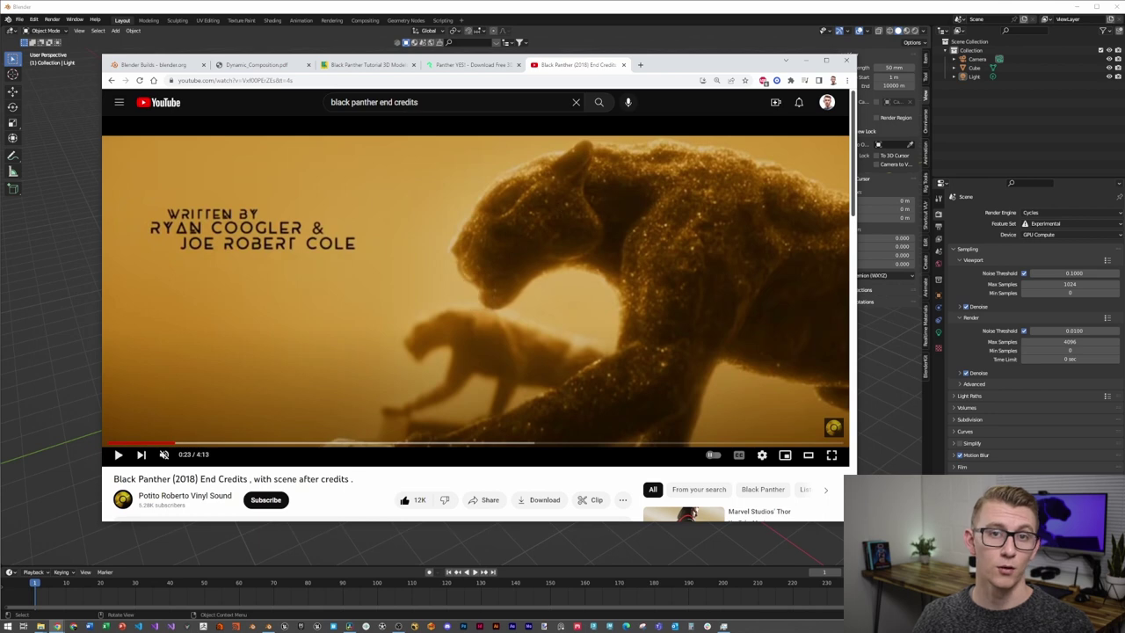
click(487, 65)
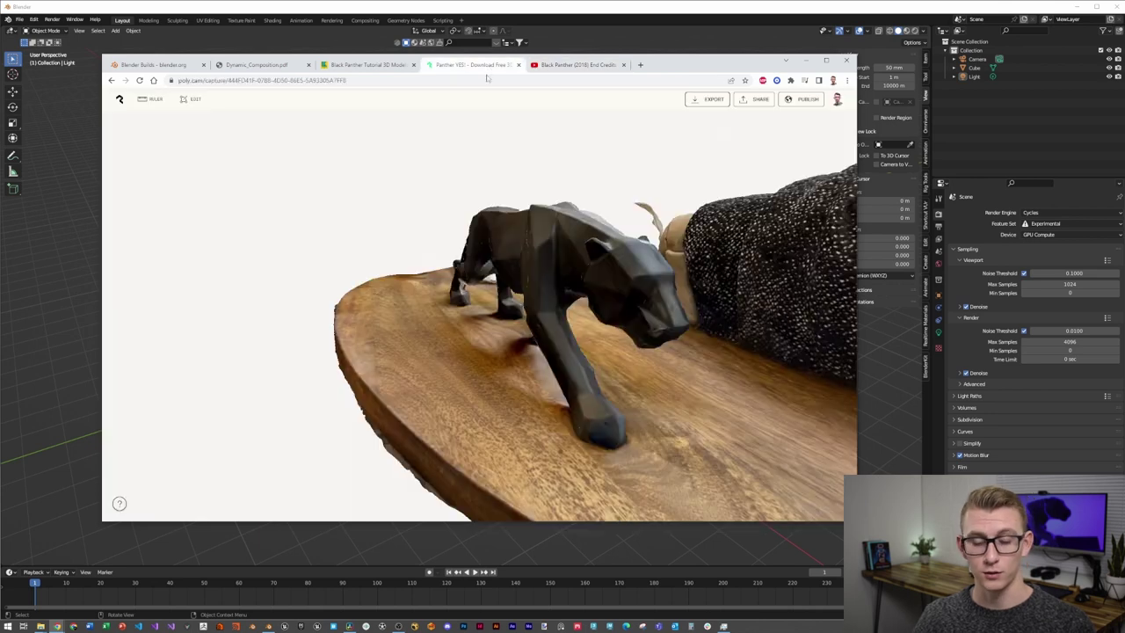
drag(349, 276, 553, 237)
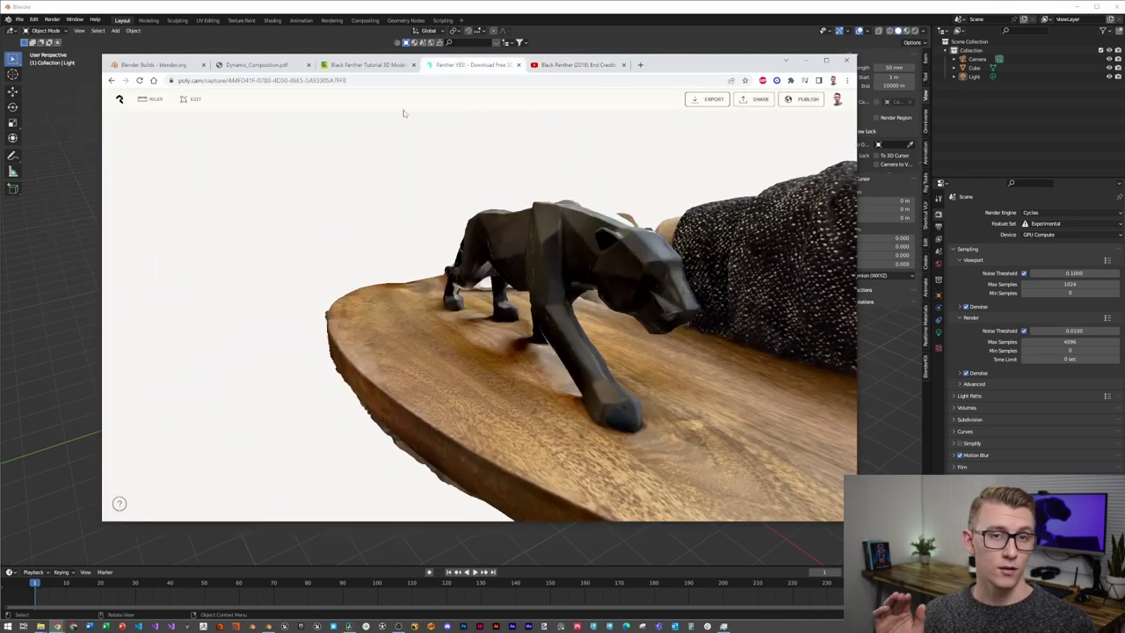
click(387, 69)
click(239, 301)
scroll(492, 376, down, 3)
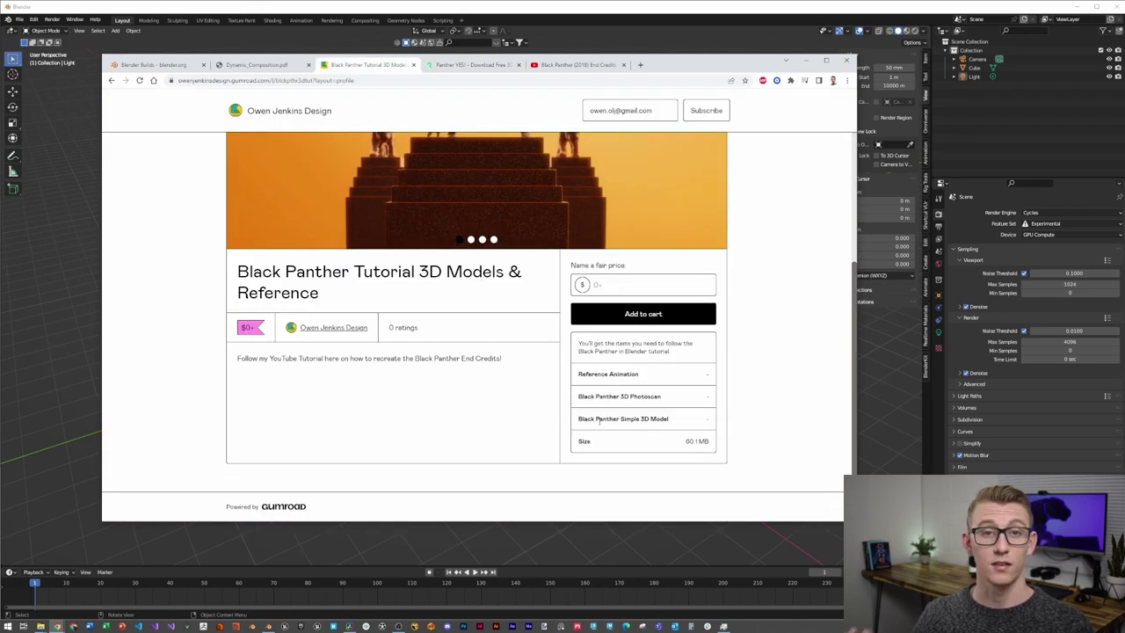
click(805, 61)
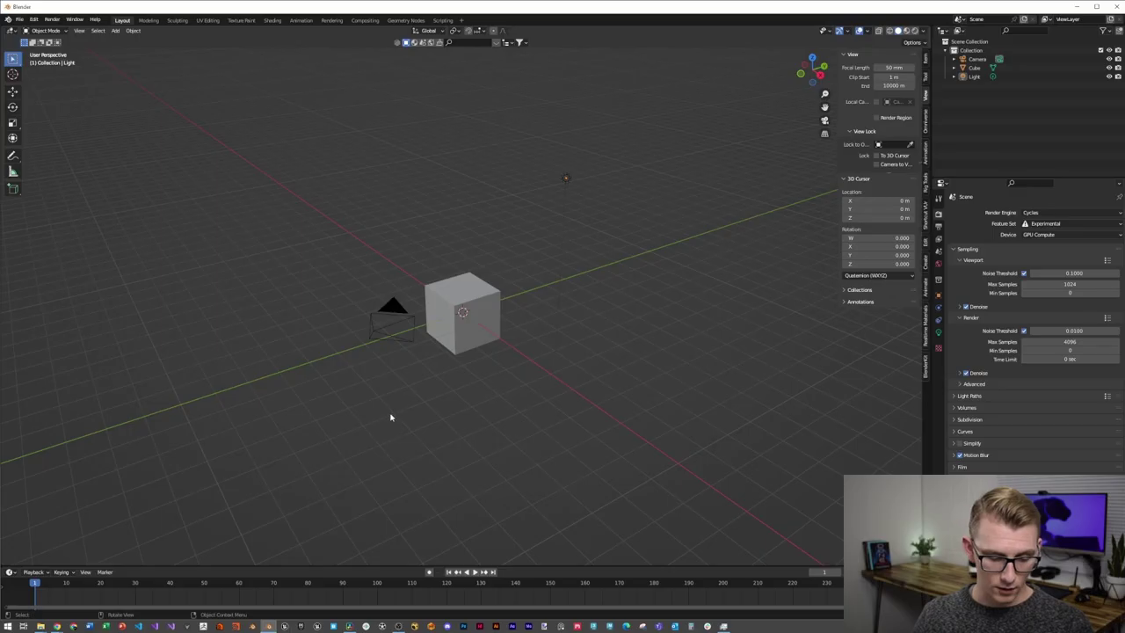
Check in the preferences that the Extra Objects and Node Wrangler add-ons are enabled, searching for "extra" and "node".
click(33, 19)
click(53, 155)
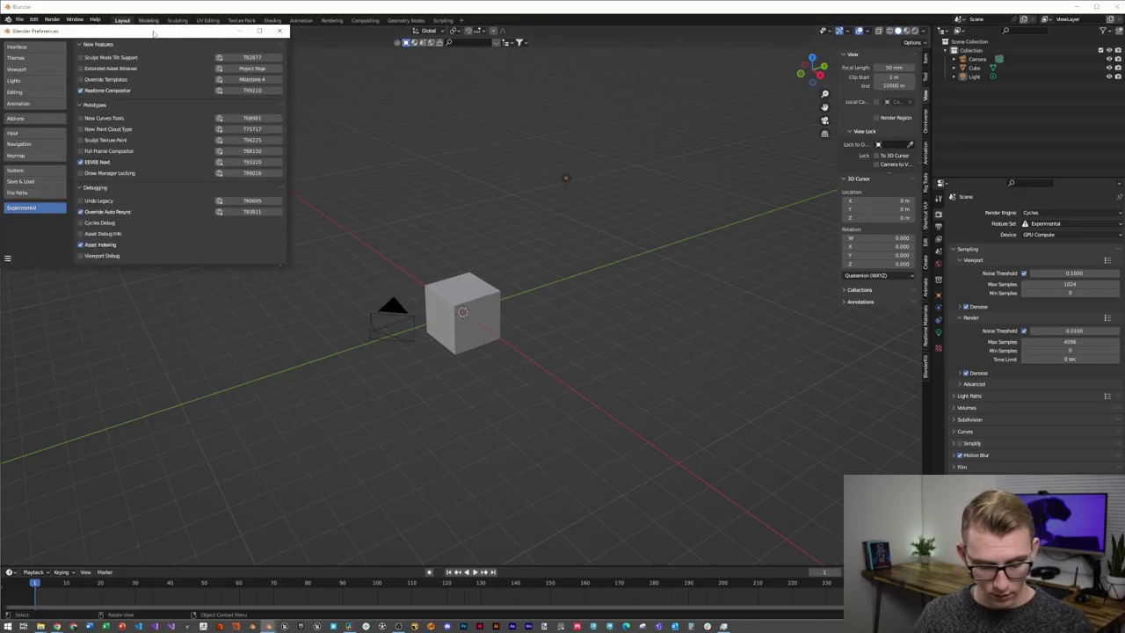
click(304, 254)
click(387, 438)
scroll(445, 404, down, 1)
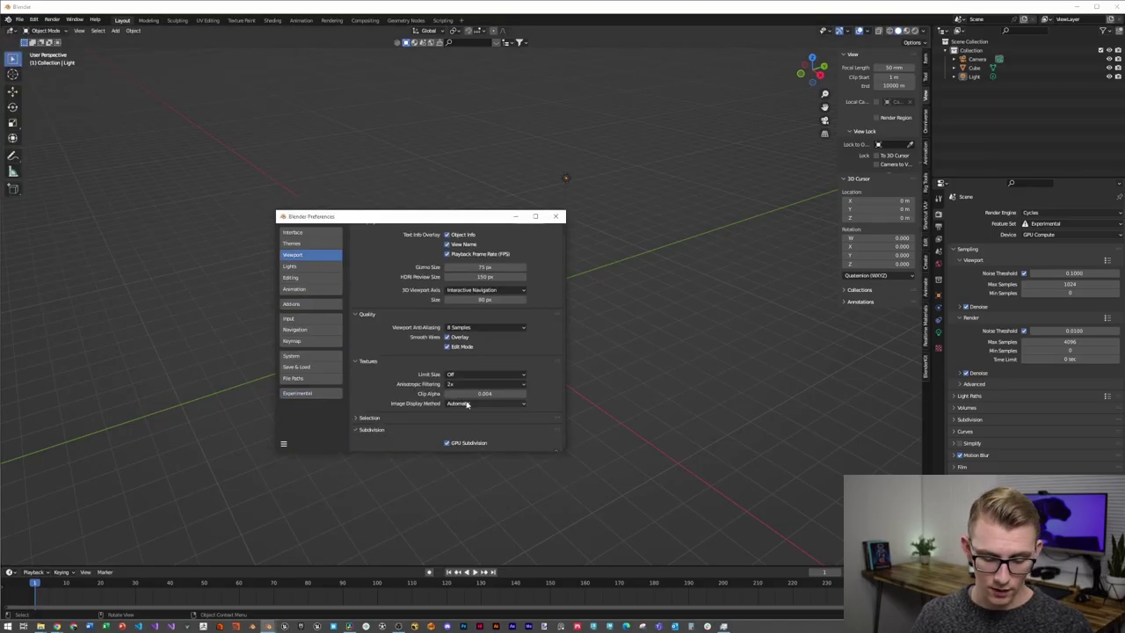
click(314, 303)
click(527, 242)
text(extra)
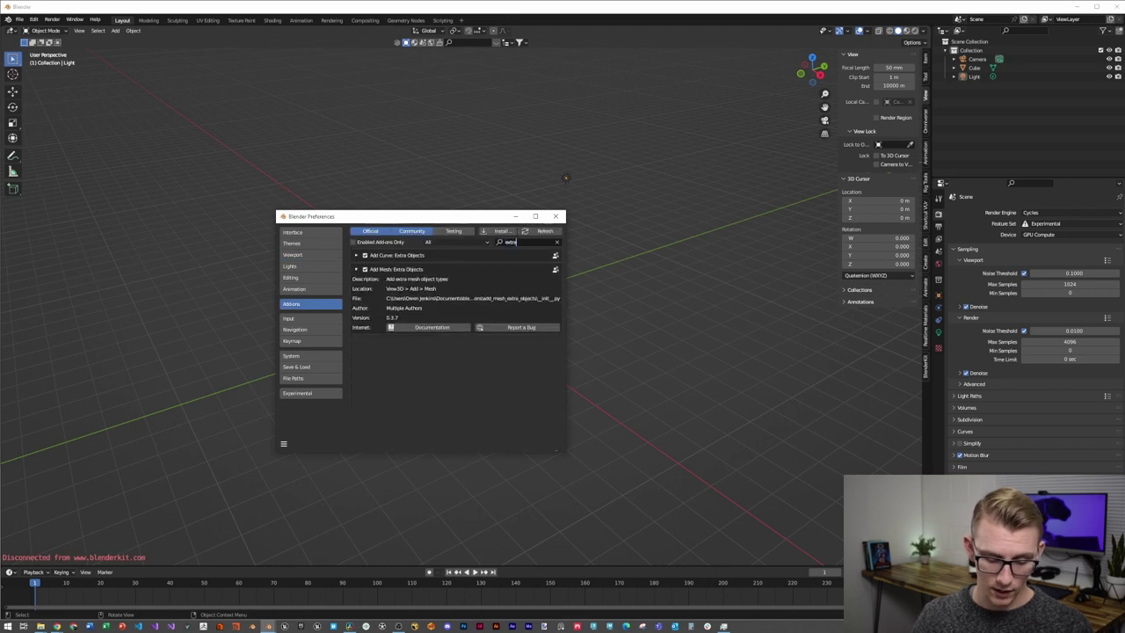
text(node)
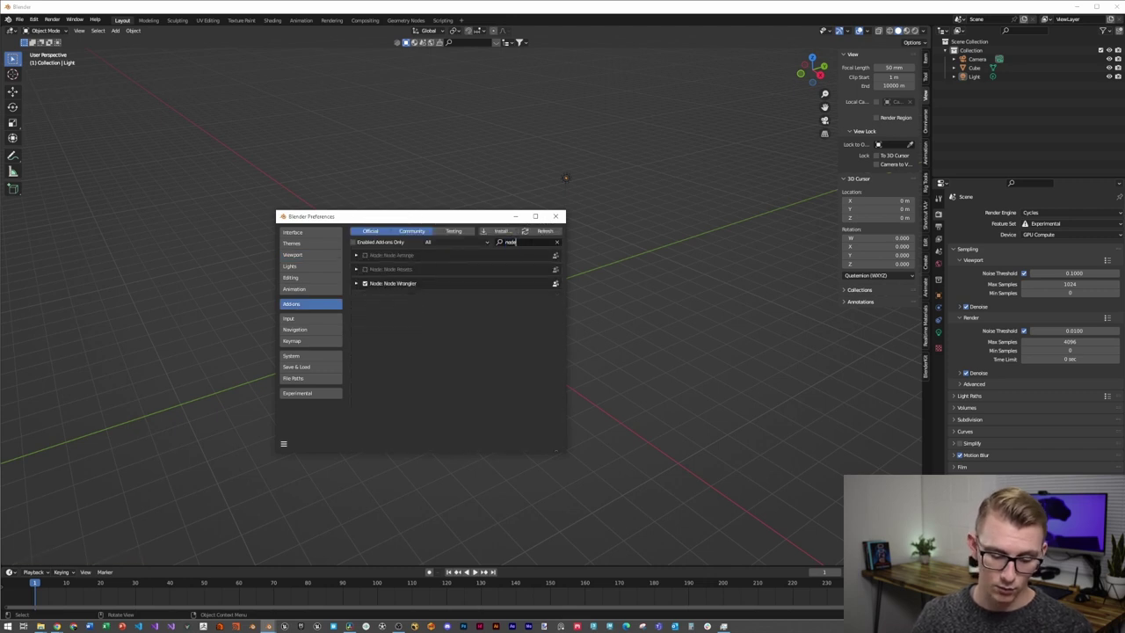
Check the Developer Extras option and the experimental Realtime Compositor and EEVEE Next settings, and close the preferences.
click(310, 232)
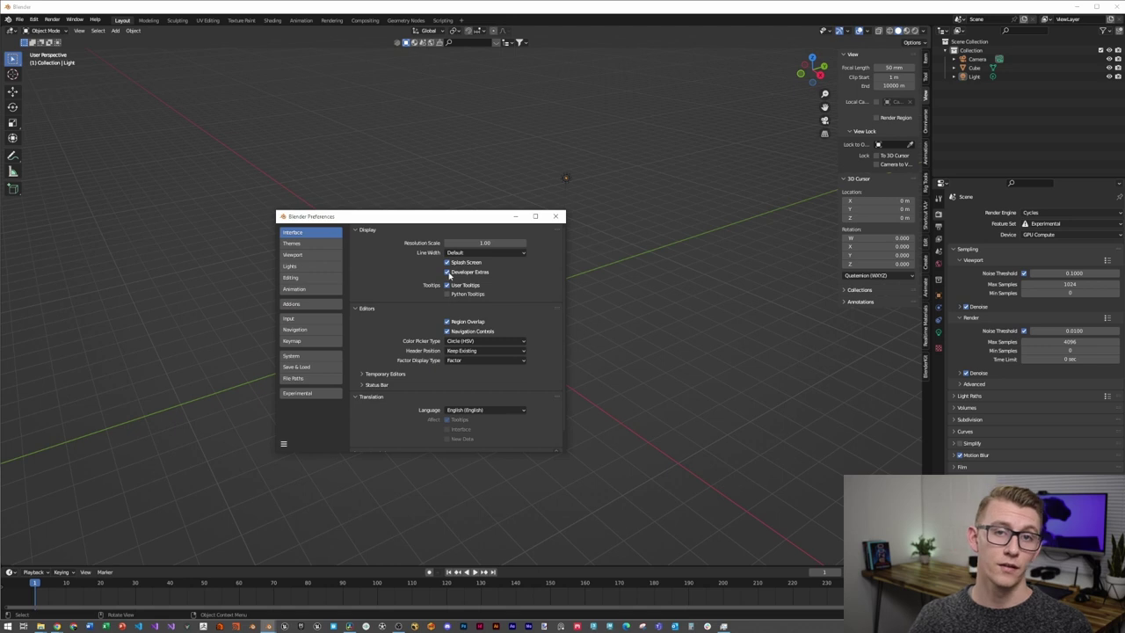
click(309, 393)
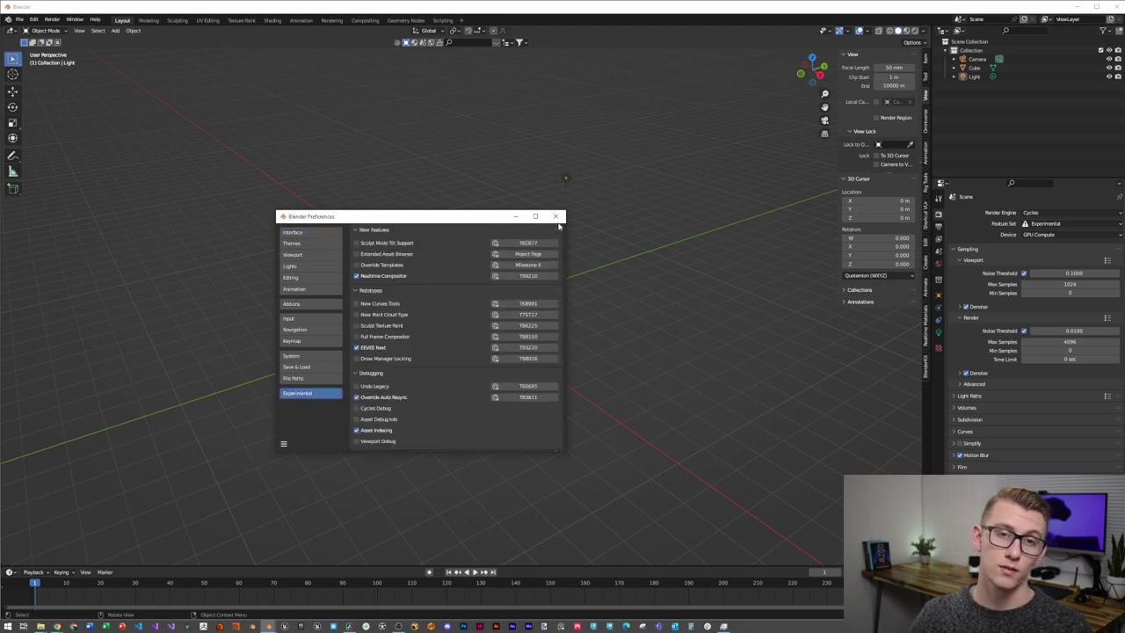
click(559, 217)
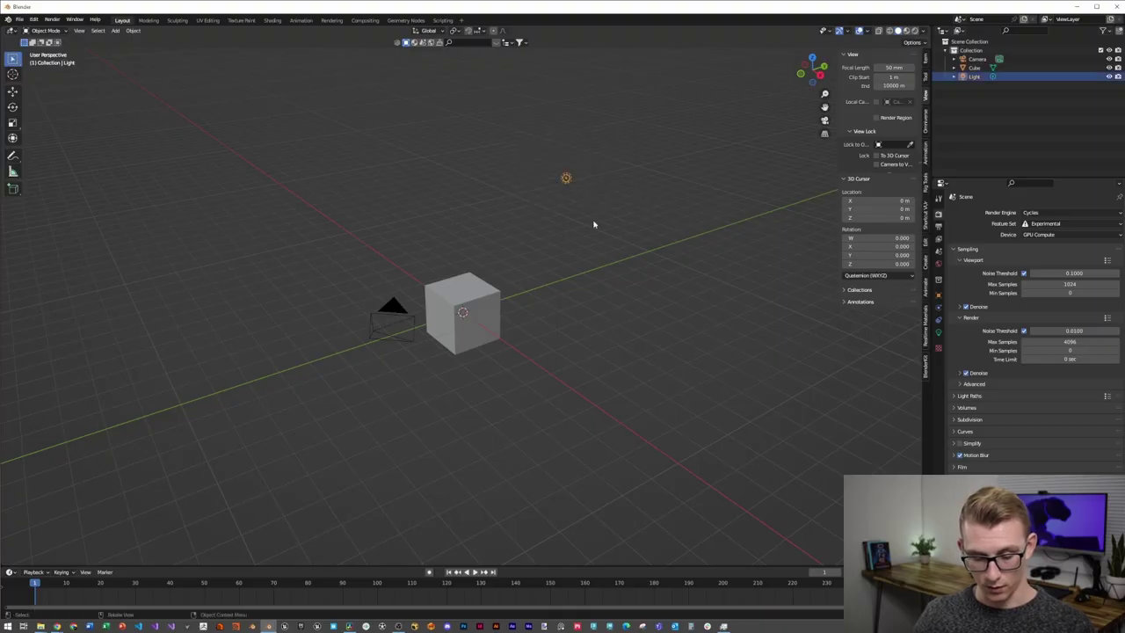
Delete the default camera, cube and light, and import all FBX models from the recent Black Panther folder.
drag(299, 140, 630, 439)
key(Delete)
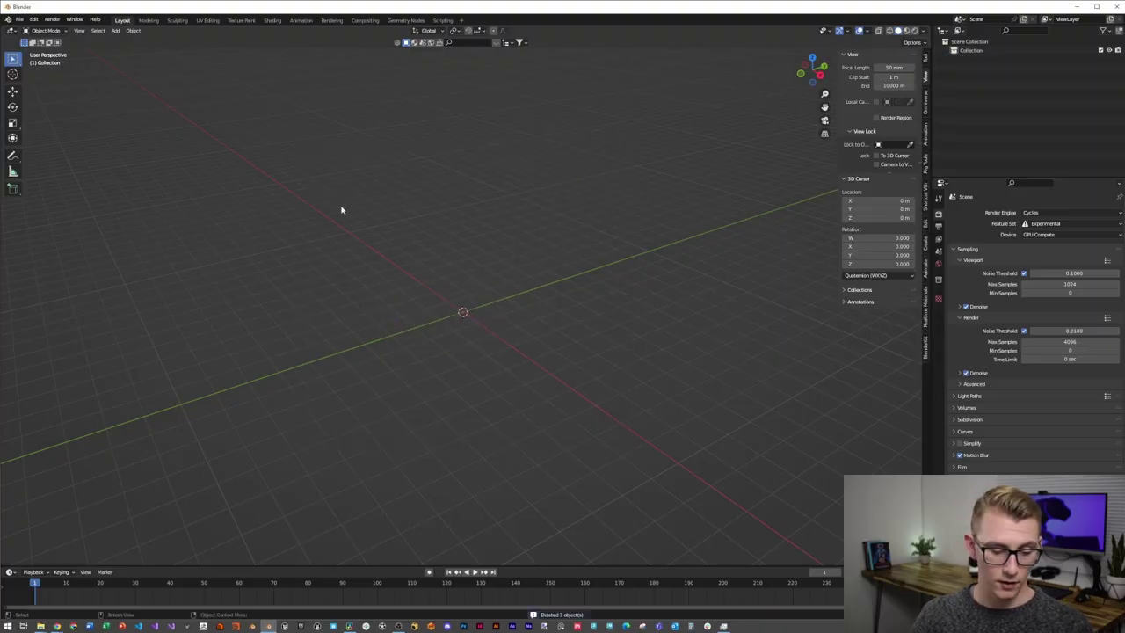
click(19, 19)
mouse_move(39, 141)
click(129, 233)
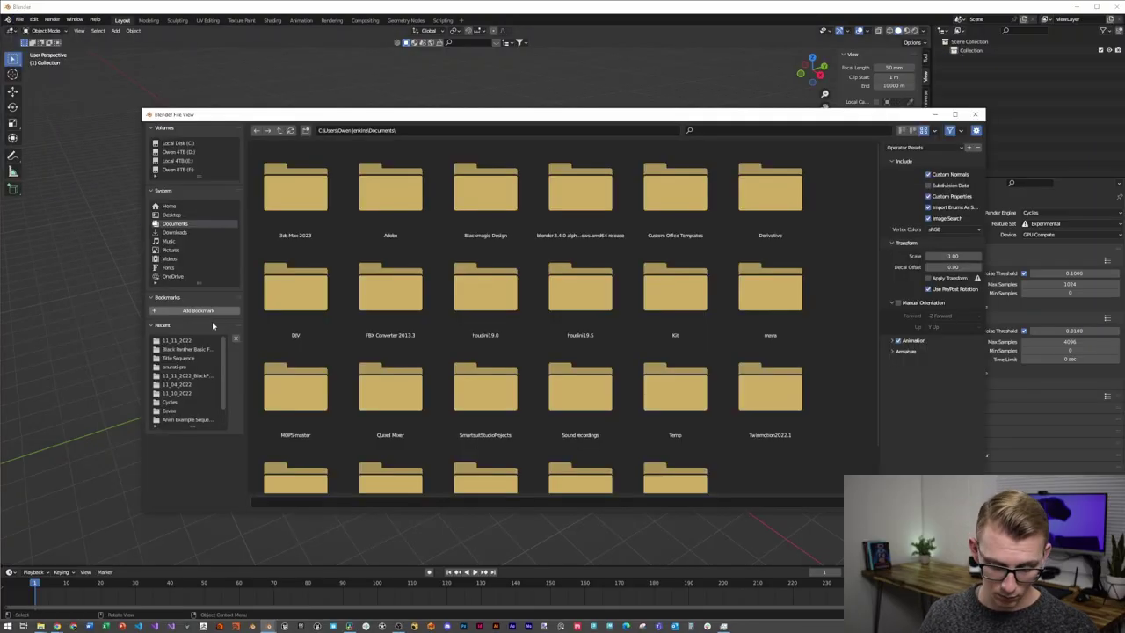
click(195, 350)
key(a)
click(910, 502)
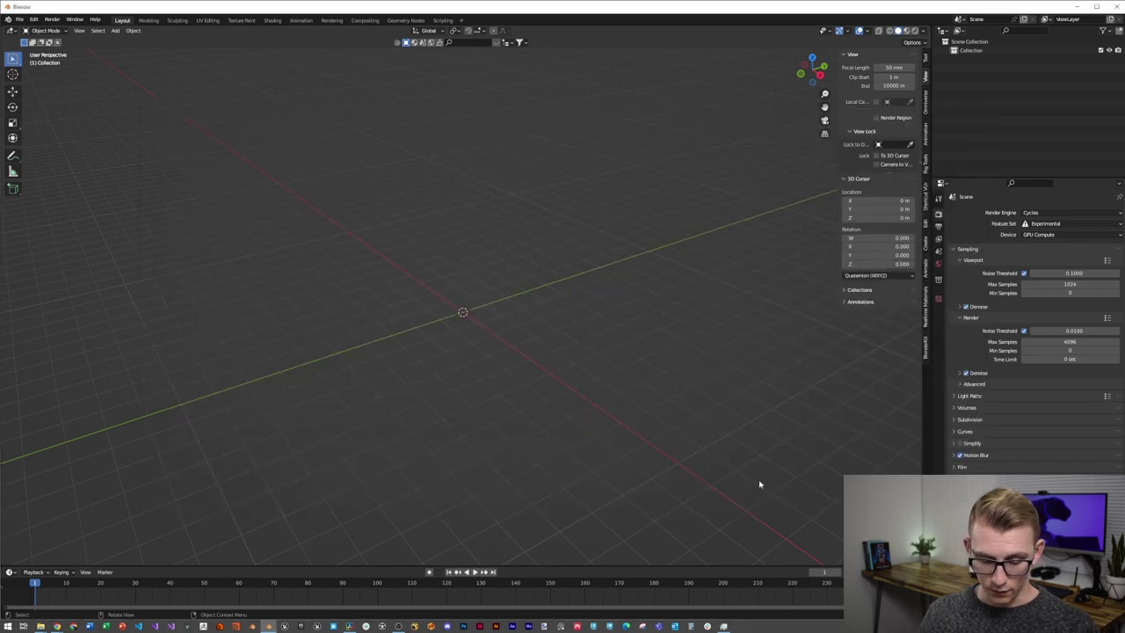
Move the crouching figure about -0.13 m along the X axis to centre it on the origin.
scroll(492, 334, up, 8)
click(405, 365)
middle_drag(424, 382, 439, 355)
key(KP_1)
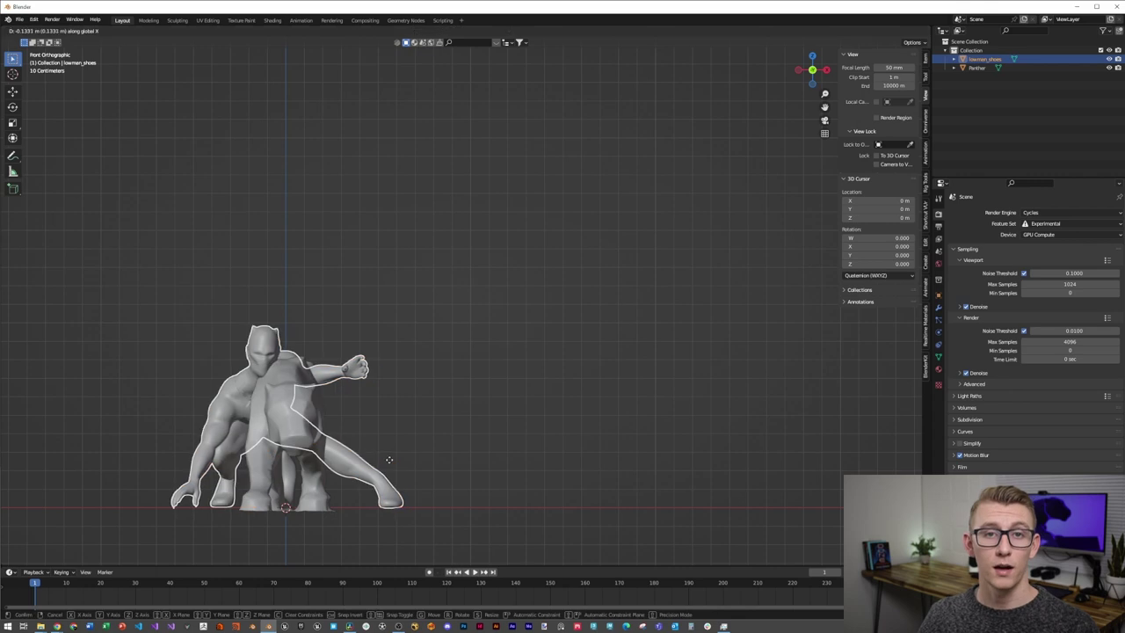
click(387, 458)
Add a Mirror modifier to the panther model.
scroll(348, 480, down, 3)
middle_drag(407, 327, 397, 384)
key(KP_7)
scroll(563, 250, down, 5)
shift+middle_drag(519, 299, 508, 452)
click(938, 311)
click(984, 213)
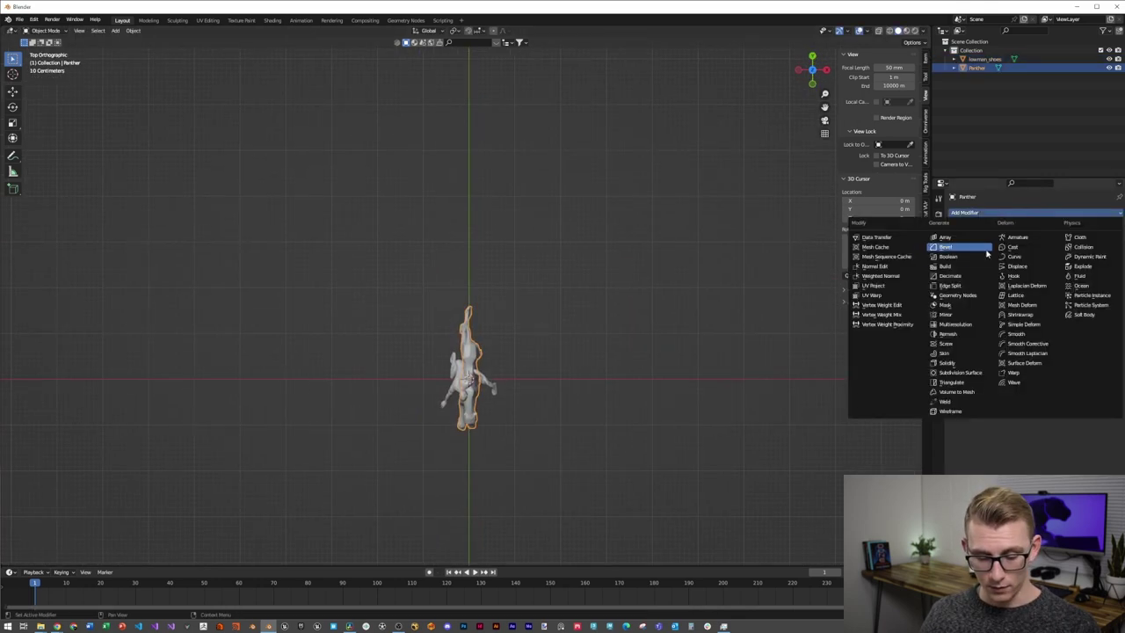
click(948, 314)
Shift the panther's whole mesh -2.5 m along X in Edit Mode so its mirrored copy separates on the other side.
key(Tab)
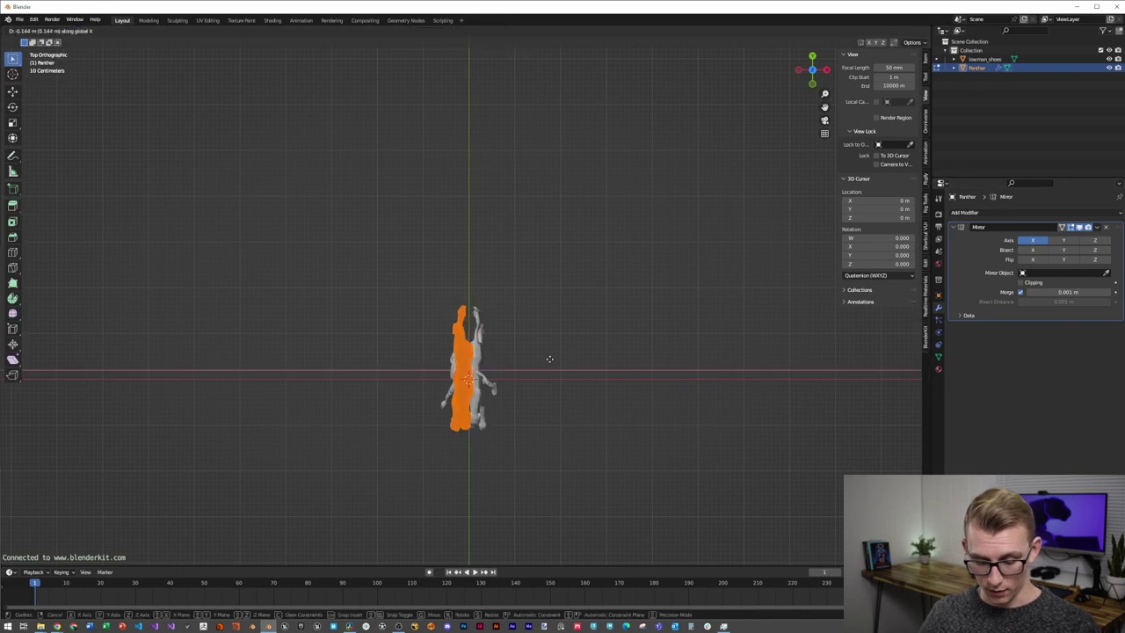
key(g)
key(x)
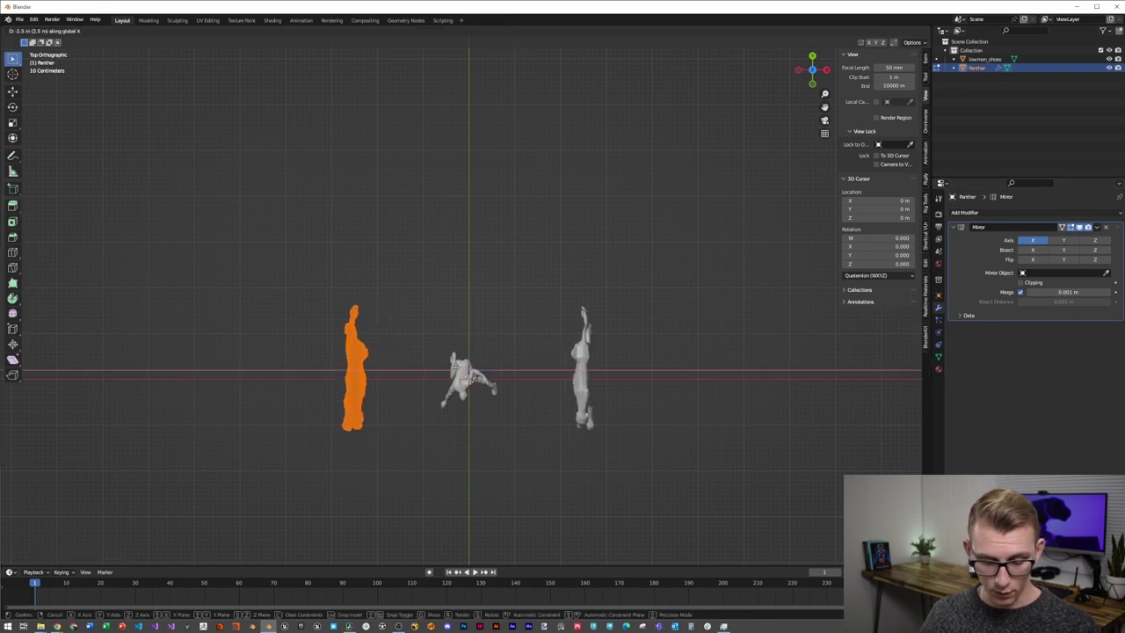
click(455, 368)
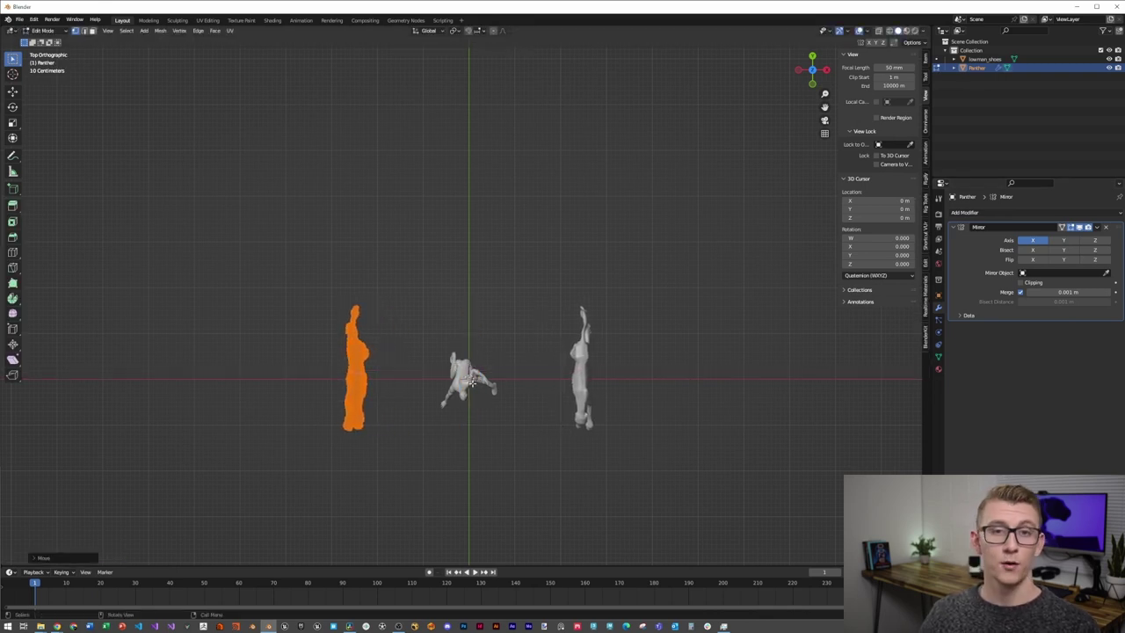
key(Tab)
Move the mirrored pair of panthers far back along the Y axis behind the crouching figure.
scroll(550, 416, down, 3)
key(g)
click(603, 275)
scroll(584, 338, down, 2)
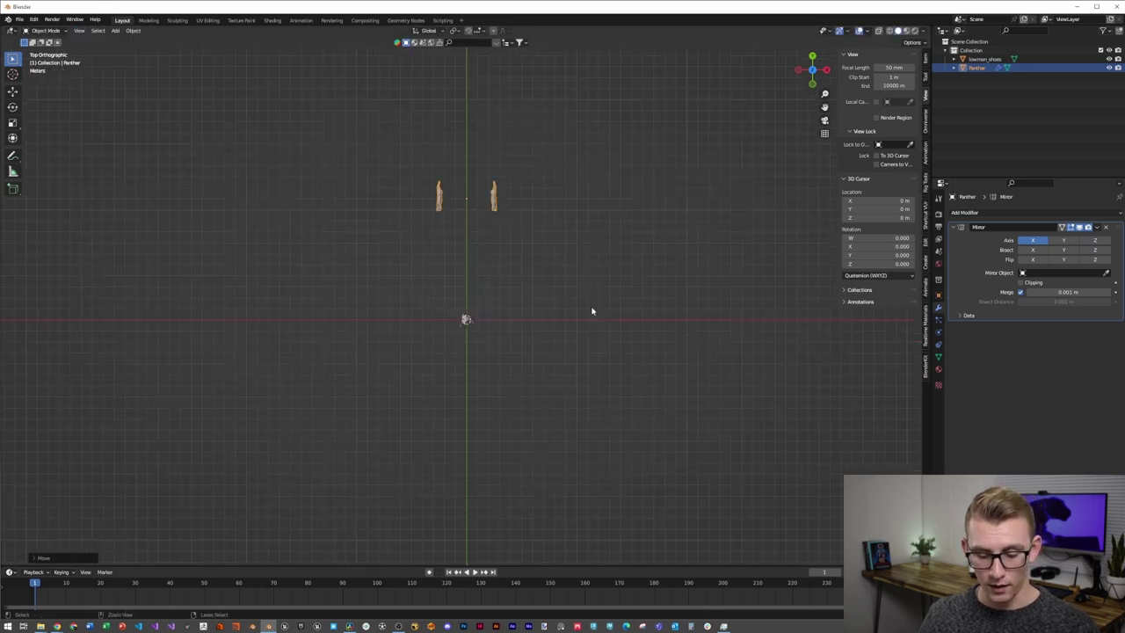
click(559, 273)
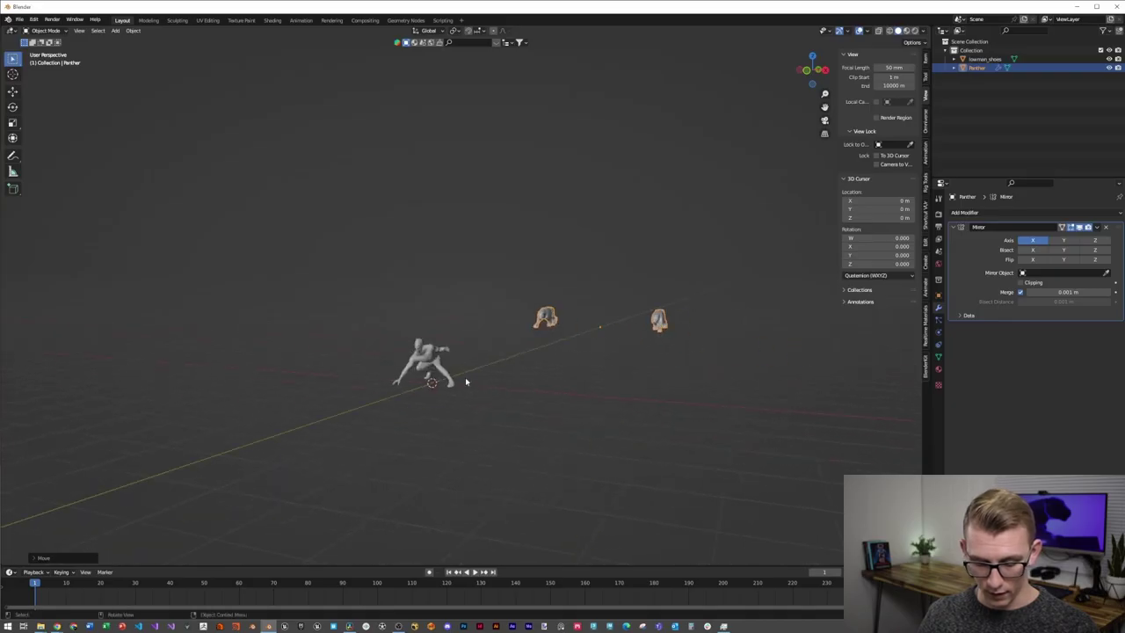
Add a stepped pyramid mesh at the world origin.
key(shift+a)
mouse_move(531, 557)
click(587, 534)
middle_drag(469, 396, 500, 392)
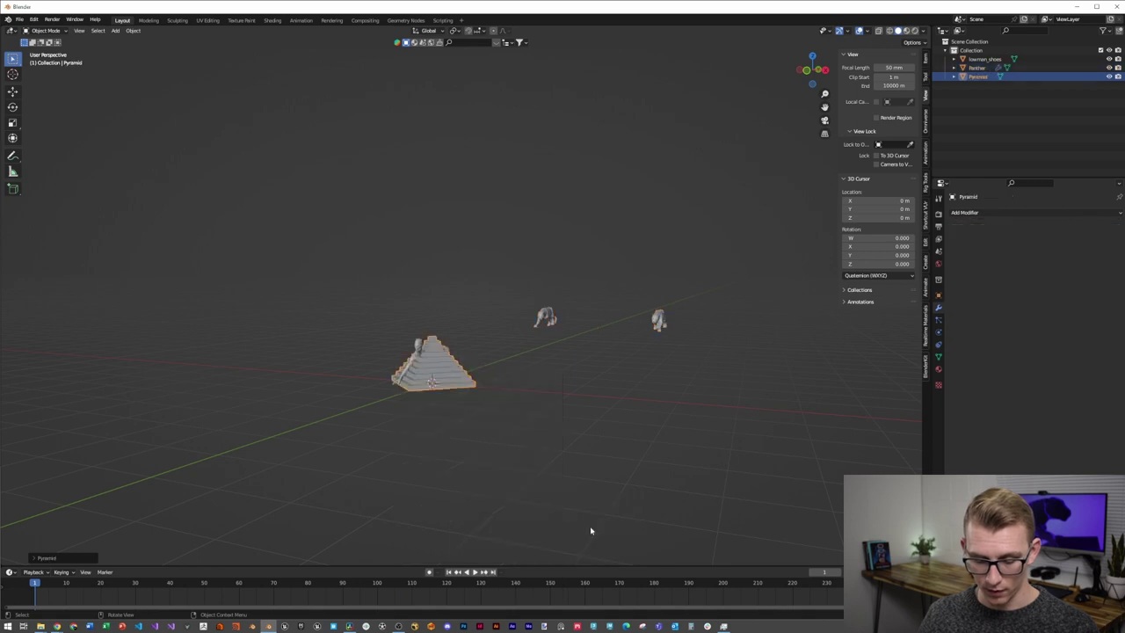
scroll(577, 357, up, 3)
key(KP_7)
scroll(607, 392, down, 3)
middle_drag(608, 392, 563, 347)
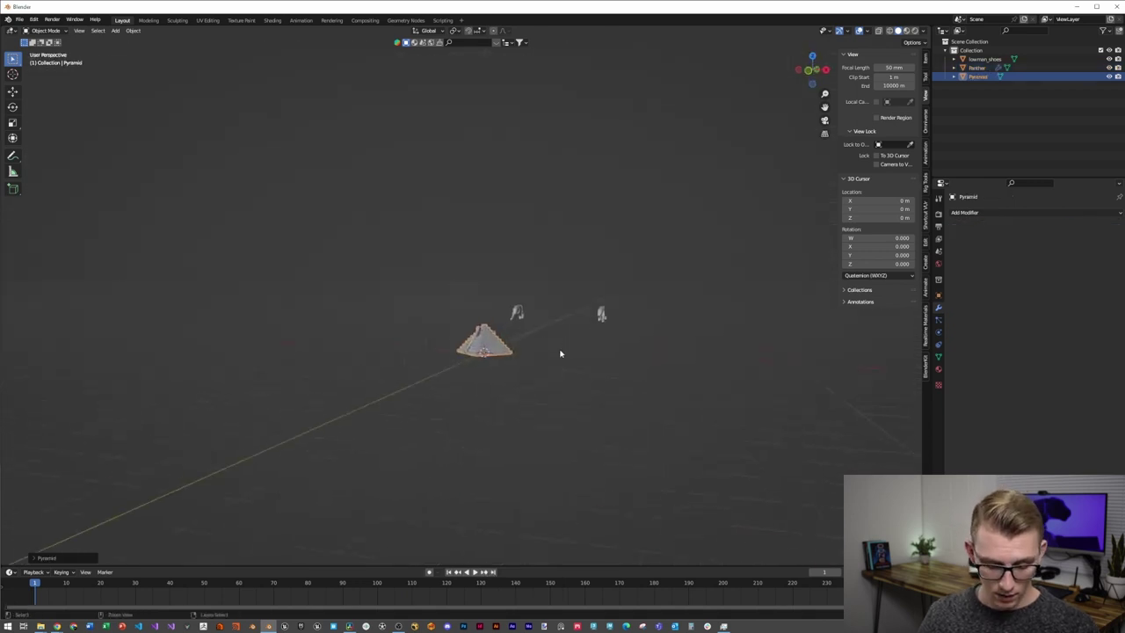
scroll(563, 347, up, 3)
Set the pyramid to 5 steps with an initial width of 2.84 and a Z rotation of 45°.
click(52, 557)
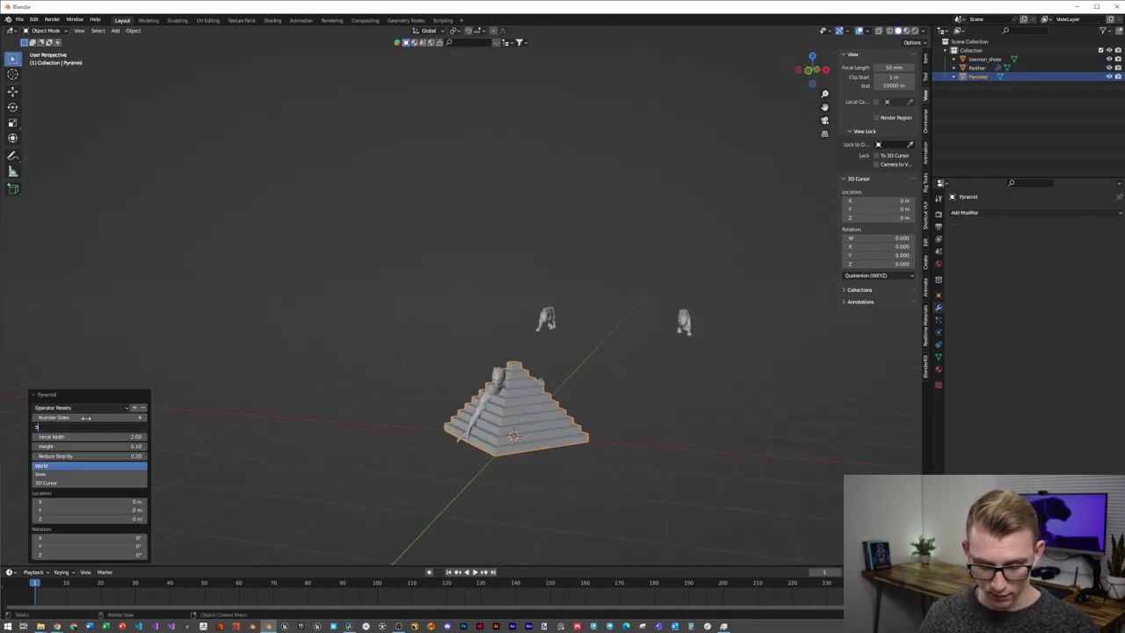
drag(99, 436, 106, 436)
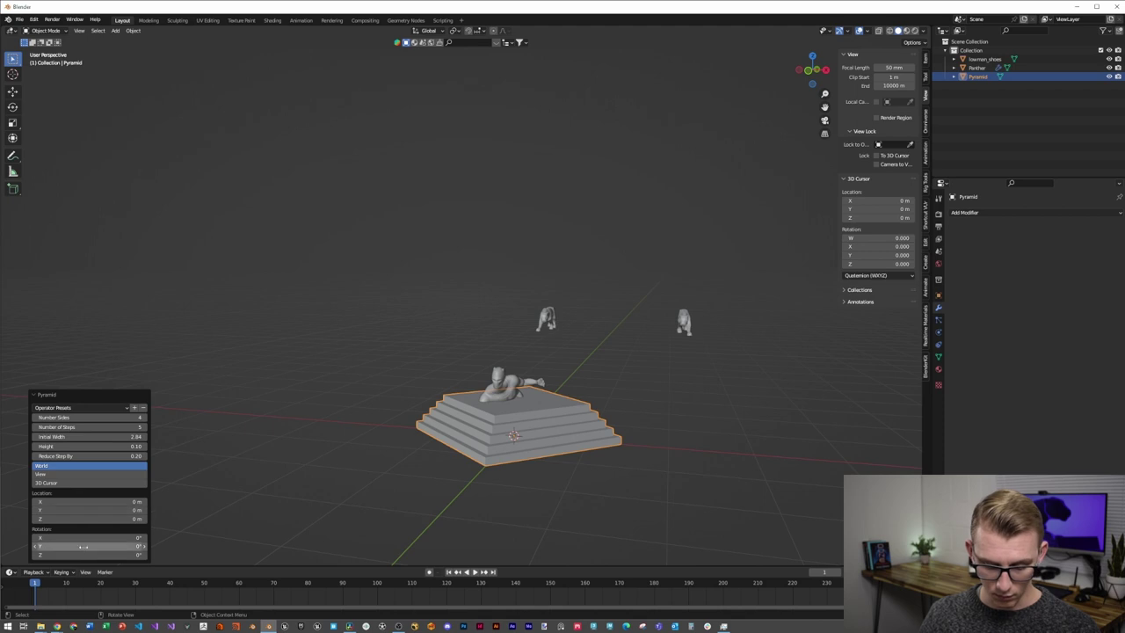
text(45)
key(Return)
Raise the pyramid's step height to 0.17, checking its size against the crouching figure.
key(KP_7)
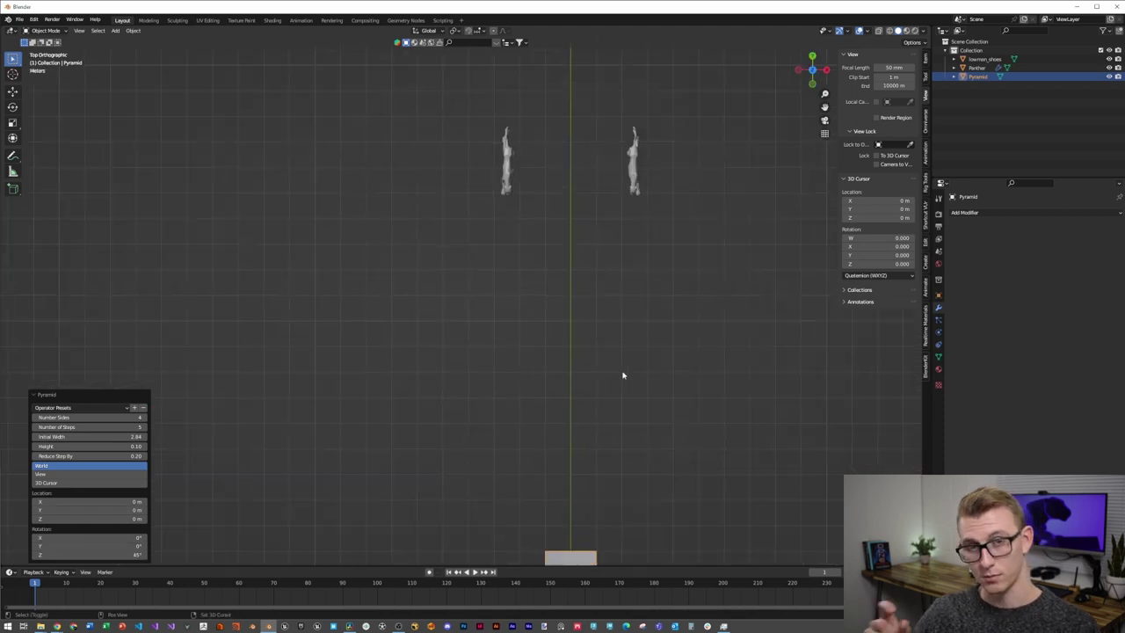
scroll(541, 370, up, 1)
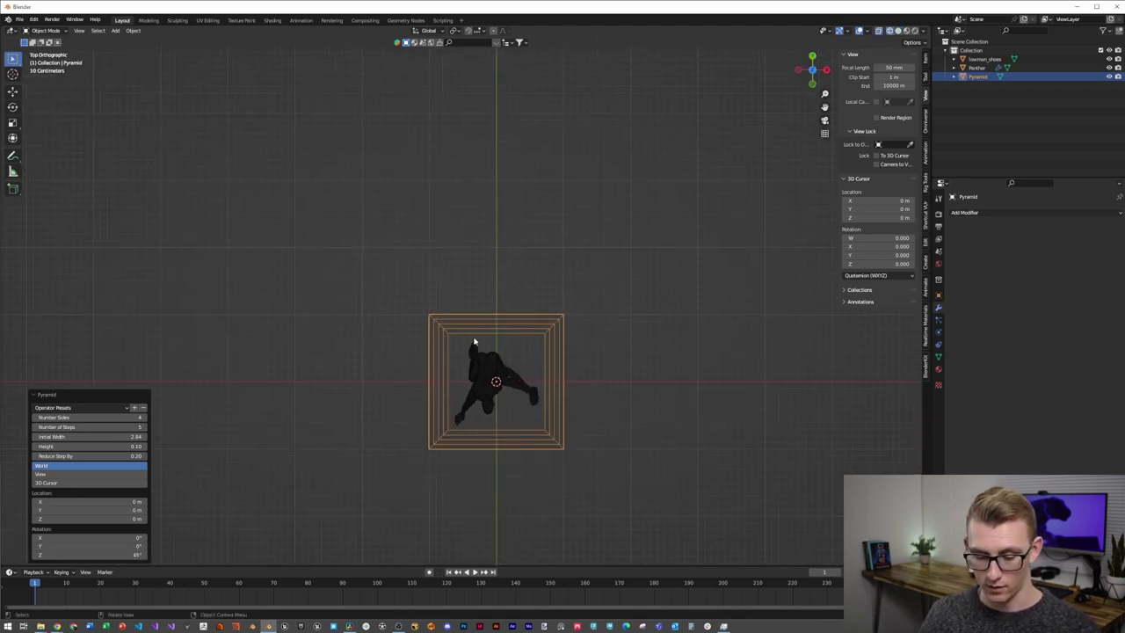
middle_drag(465, 432, 199, 436)
drag(109, 448, 120, 447)
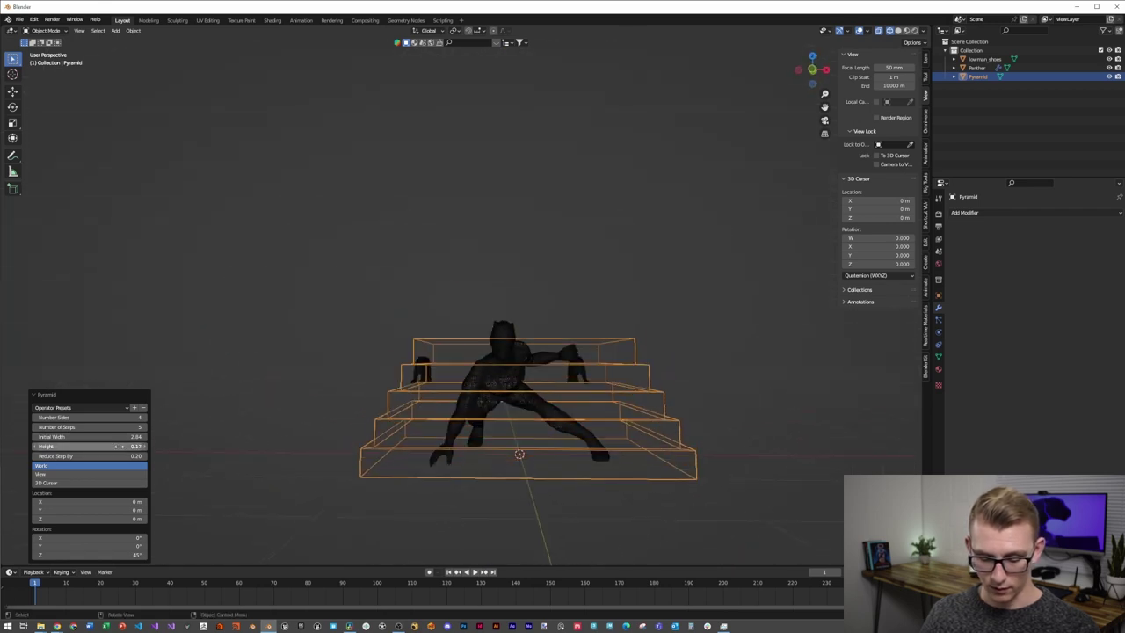
Move the pyramid -0.8 m along the Z axis beneath the crouching figure.
key(KP_1)
key(g)
key(z)
click(618, 460)
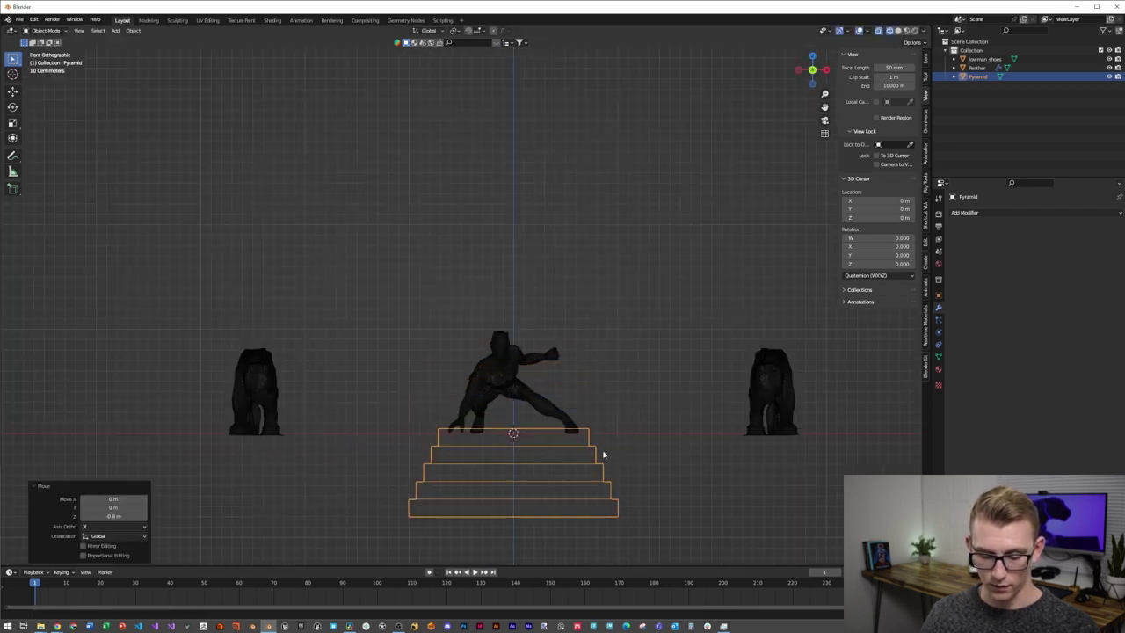
Fine-tune the pyramid's position along Z until its top surface meets the figure's feet.
scroll(539, 358, up, 5)
shift+middle_drag(539, 358, 568, 185)
key(g)
key(z)
click(545, 380)
scroll(557, 293, down, 5)
scroll(562, 269, up, 5)
scroll(563, 269, up, 2)
key(g)
key(z)
click(561, 262)
scroll(560, 263, up, 6)
key(g)
key(z)
click(529, 339)
Extend the pyramid's lowest step downward by moving its bottom vertices along Z in Edit Mode.
scroll(437, 459, down, 12)
middle_drag(571, 279, 540, 320)
key(KP_1)
scroll(616, 404, up, 3)
shift+middle_drag(623, 412, 626, 363)
key(Tab)
drag(354, 332, 734, 443)
key(g)
key(z)
click(560, 561)
scroll(565, 431, down, 2)
key(Tab)
Duplicate the pyramid and move the copy back along Y to sit between the two panthers.
middle_drag(584, 322, 584, 395)
scroll(573, 388, down, 4)
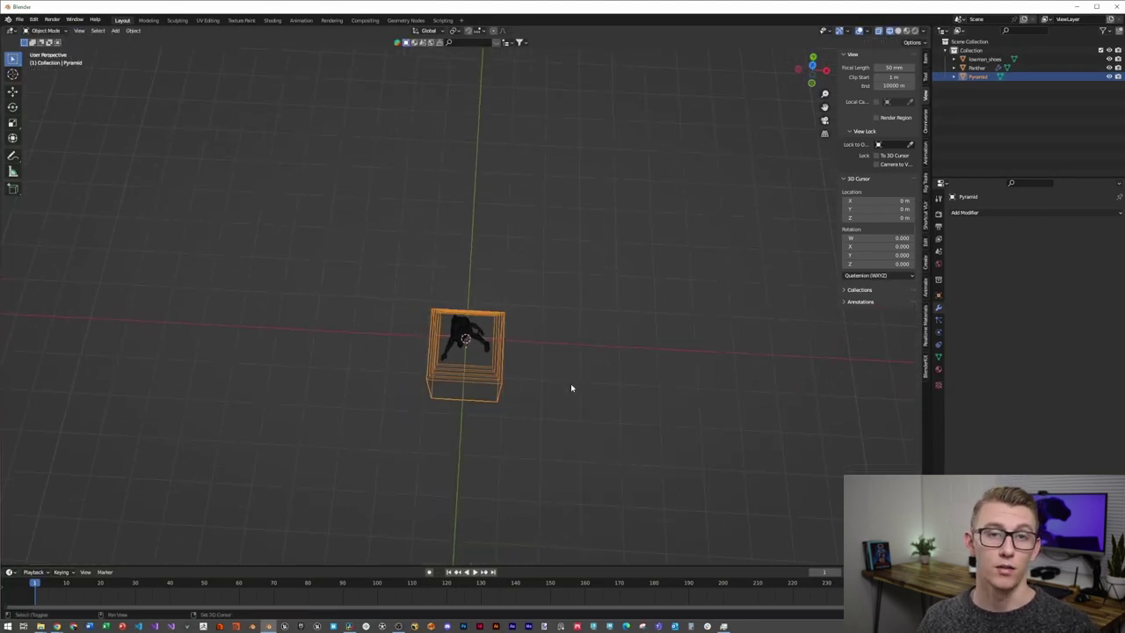
key(shift+d)
key(x)
right_click(573, 377)
key(KP_7)
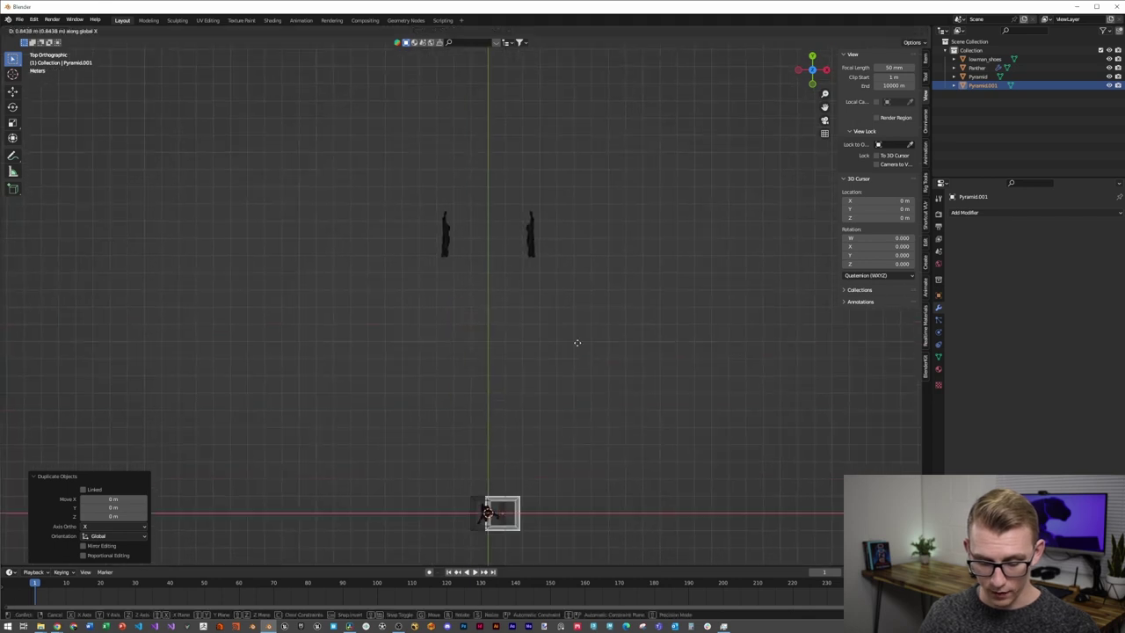
click(594, 137)
scroll(594, 137, up, 3)
Add a Mirror modifier to the duplicated pyramid.
click(998, 214)
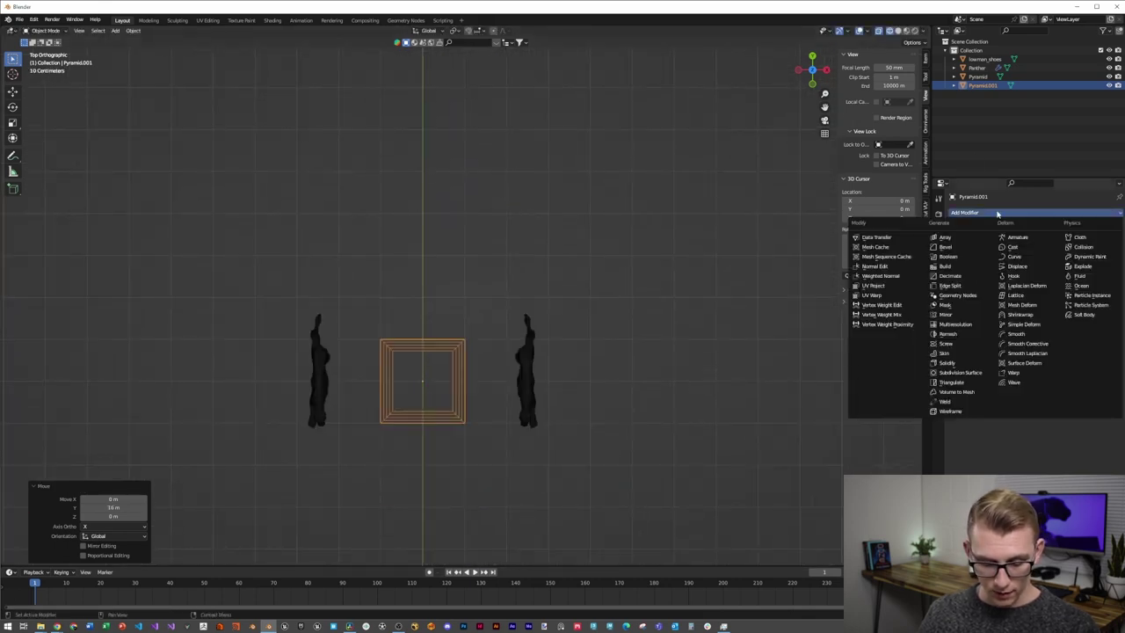
click(954, 313)
scroll(464, 422, up, 2)
right_click(454, 377)
click(454, 378)
Move the duplicated pyramid's whole mesh along X in Edit Mode to place it beneath the panther on the negative X side.
key(Tab)
drag(308, 307, 405, 484)
click(427, 304)
key(a)
key(g)
key(x)
click(400, 366)
Narrow the panther's pyramid by moving its inner-side vertices -0.3 m along X and its outer-side vertices inward along X.
drag(283, 316, 390, 547)
key(g)
key(x)
click(349, 395)
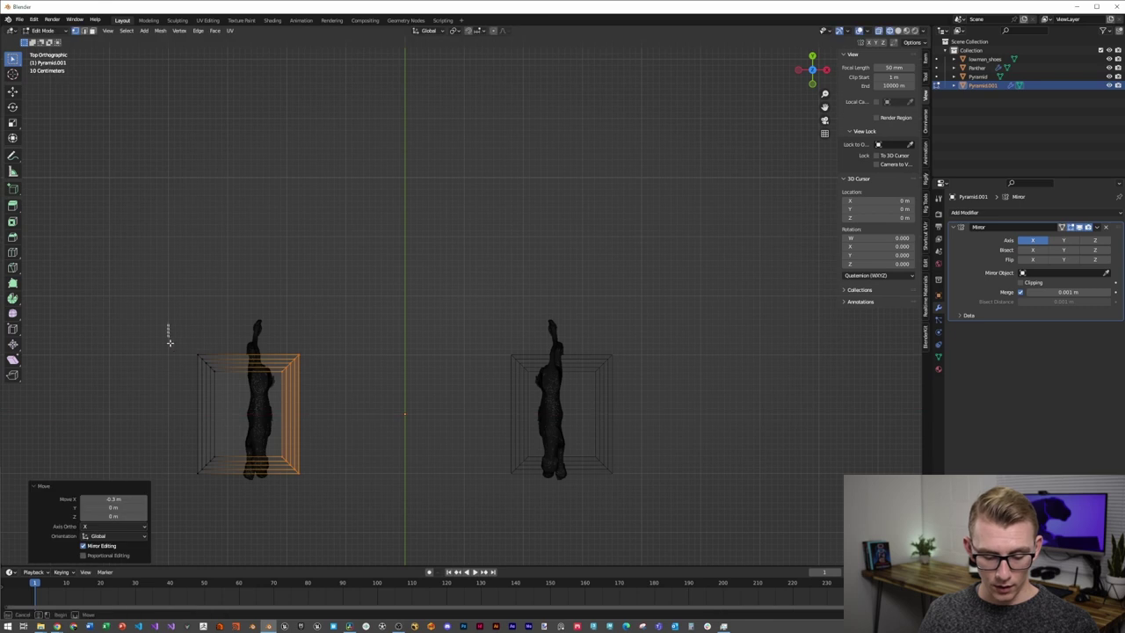
drag(167, 322, 248, 494)
key(g)
key(x)
click(272, 463)
Lengthen the panther's pyramid by moving its back vertices outward along Y and its front vertices -0.5 m along Y.
drag(214, 348, 340, 405)
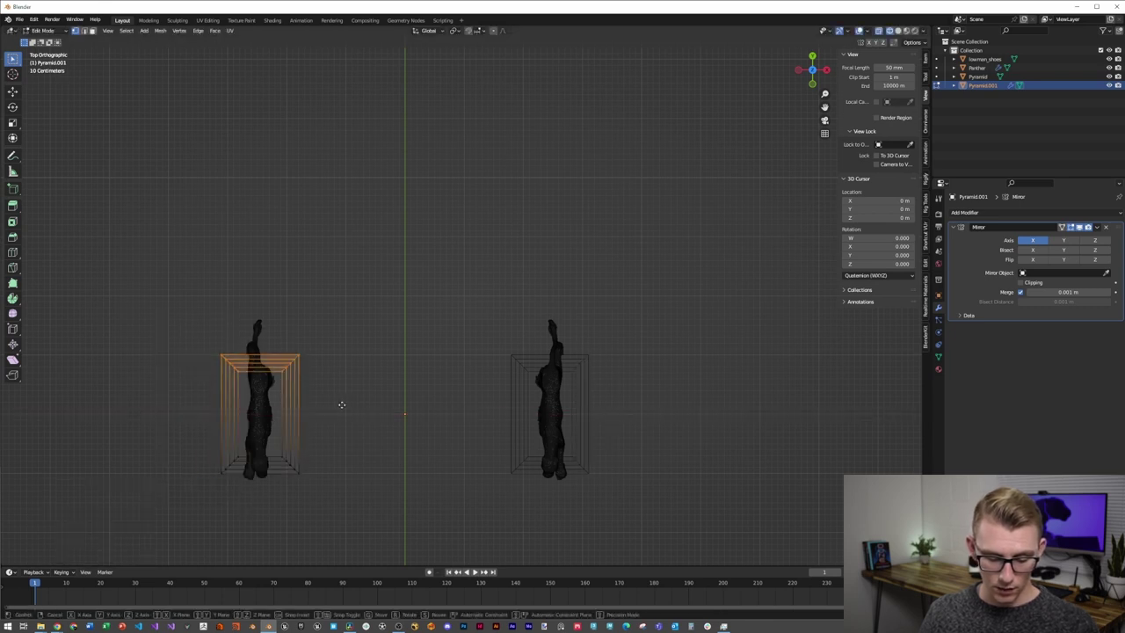
key(g)
key(y)
click(340, 354)
drag(196, 428, 344, 495)
key(g)
key(y)
click(346, 529)
Move the panther's mesh along X in Edit Mode to centre it on its narrowed pyramid.
middle_drag(346, 528, 463, 399)
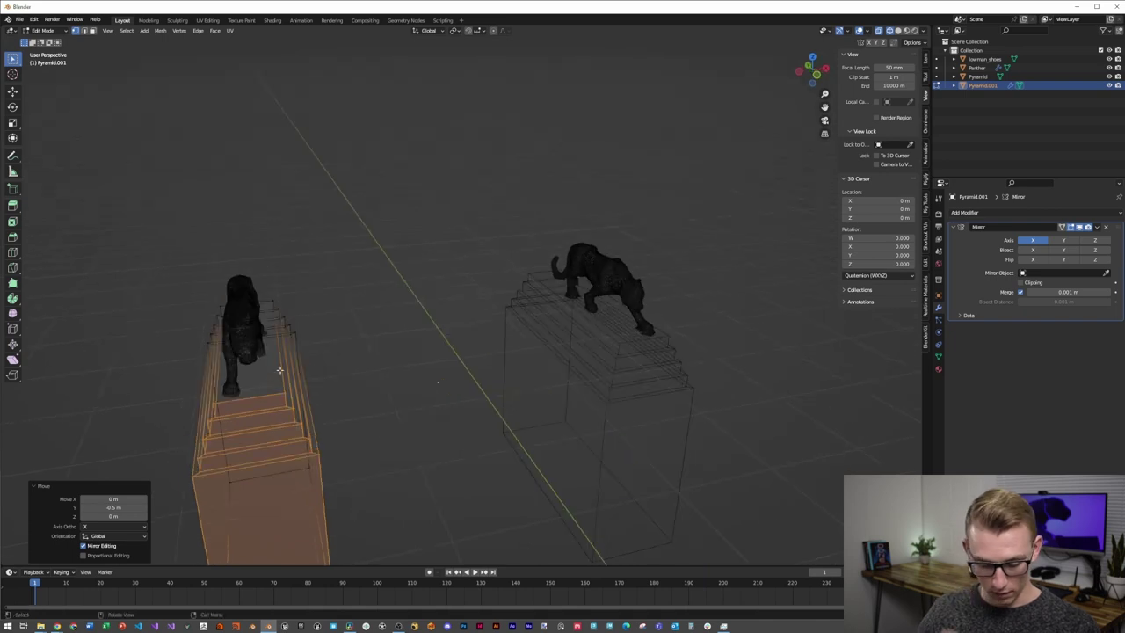
key(Tab)
click(261, 352)
key(Tab)
key(g)
key(x)
click(356, 352)
key(Tab)
Add a Bevel modifier to the crouching figure's pyramid with an amount of 0.025 m.
middle_drag(408, 409, 290, 370)
key(z)
scroll(562, 395, down, 2)
mouse_move(562, 396)
middle_down()
mouse_move(355, 399)
mouse_move(557, 361)
mouse_move(483, 361)
mouse_move(533, 367)
mouse_move(425, 403)
middle_up()
click(387, 430)
click(964, 212)
click(993, 234)
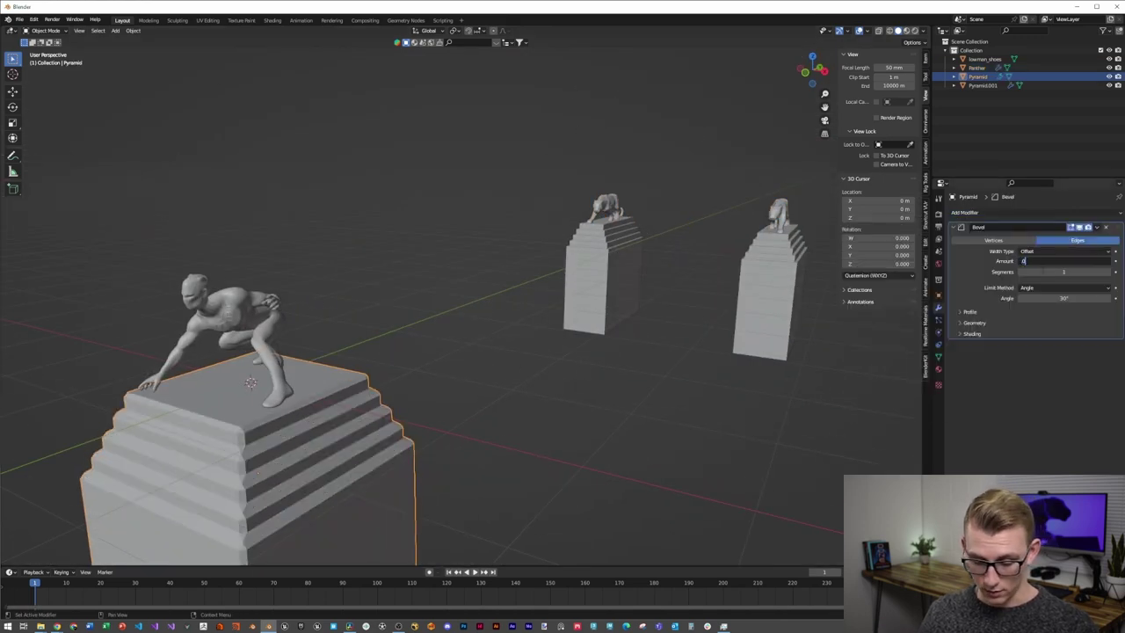
click(1053, 264)
text(.025)
key(Return)
Set the figure's pyramid bevel to 0.015 m with 3 segments and shade the pyramid smooth.
scroll(439, 405, up, 4)
shift+middle_drag(440, 405, 651, 303)
text(0.01)
key(Return)
text(5)
key(Return)
click(1052, 274)
text(3)
key(Return)
right_click(439, 327)
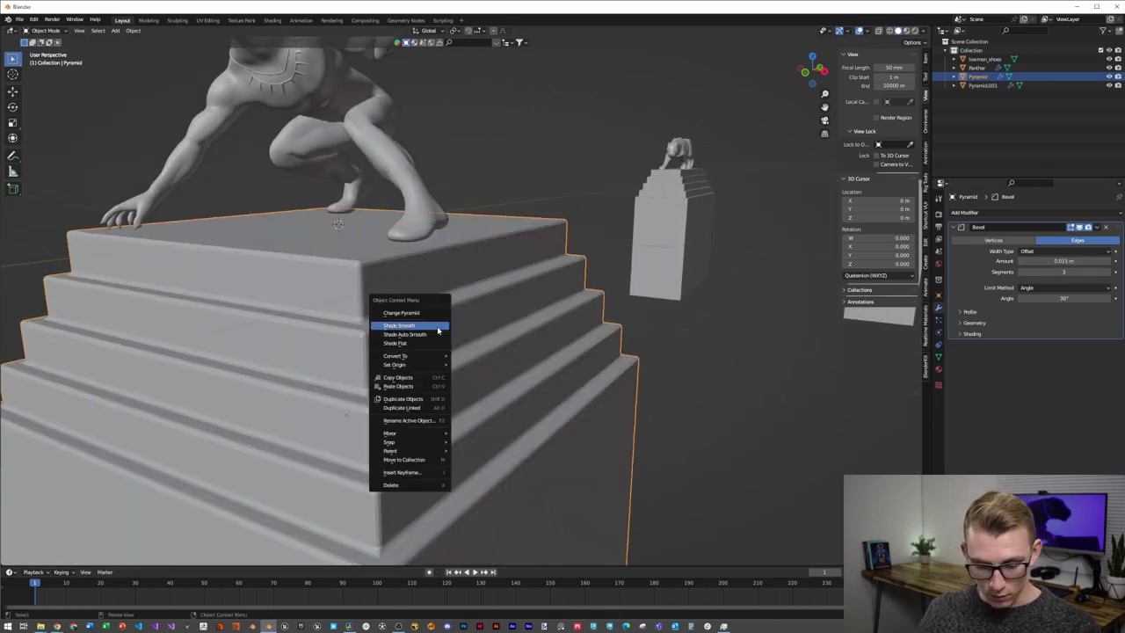
click(439, 327)
Add a Bevel modifier to the panthers' pyramid with amount 0.015 m and 3 segments, placed before the Mirror modifier.
scroll(645, 304, down, 7)
middle_drag(646, 304, 600, 338)
middle_drag(684, 313, 589, 343)
scroll(589, 343, up, 7)
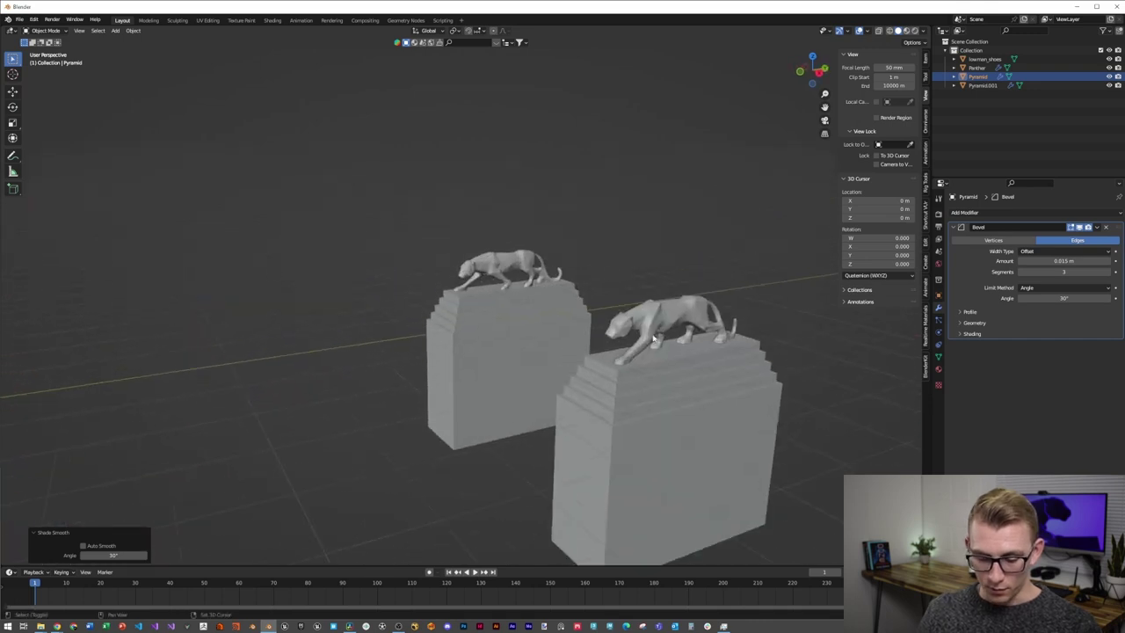
click(535, 264)
click(1019, 212)
click(964, 250)
drag(1119, 328, 1114, 227)
text(0.015)
key(Return)
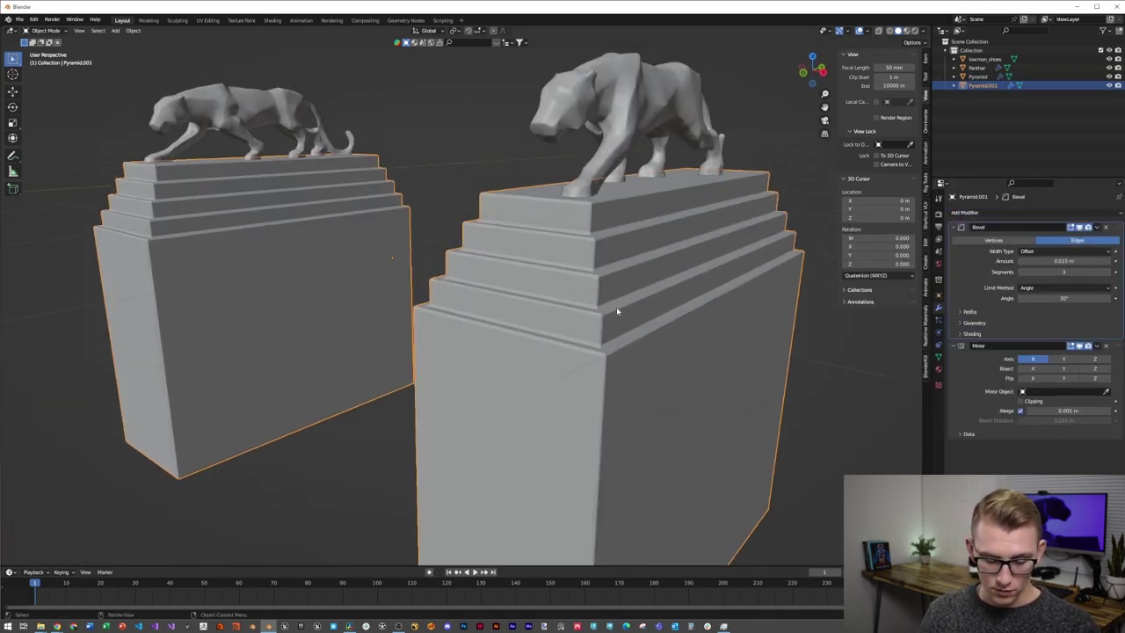
Shade the panthers' pyramid and the panthers smooth.
right_click(608, 297)
click(610, 299)
scroll(607, 325, down, 7)
middle_drag(501, 386, 465, 428)
click(479, 308)
right_click(480, 305)
click(481, 305)
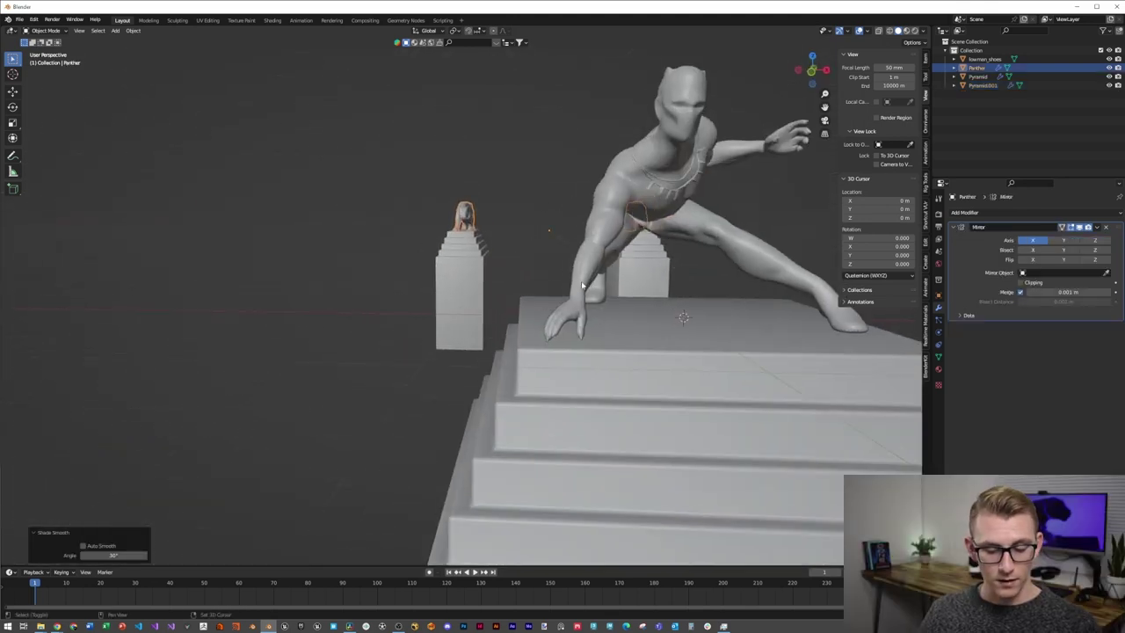
Give the crouching figure two material slots with new materials named Black Panther Sand and Metal.
click(983, 59)
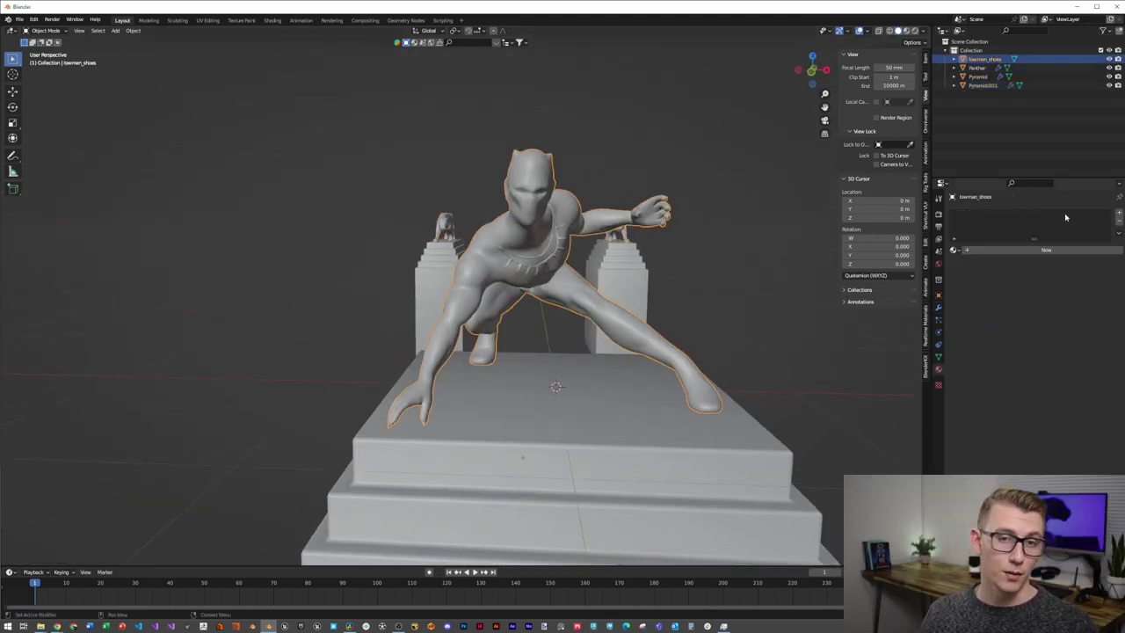
click(1120, 214)
click(977, 215)
click(1002, 264)
double_click(1016, 263)
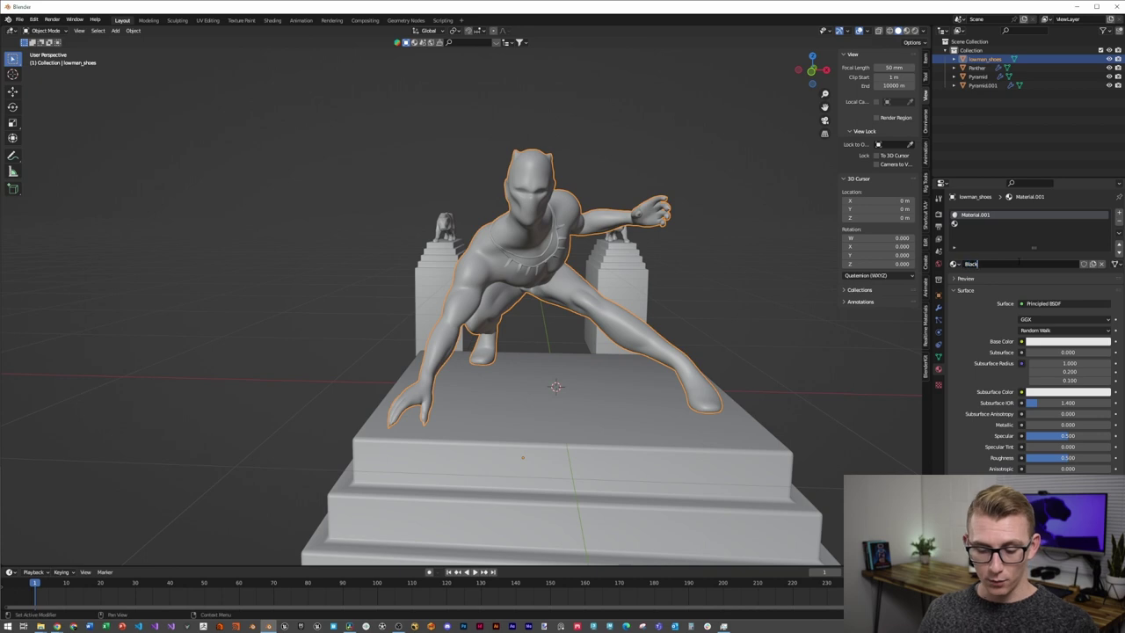
click(982, 225)
click(1004, 263)
double_click(1006, 264)
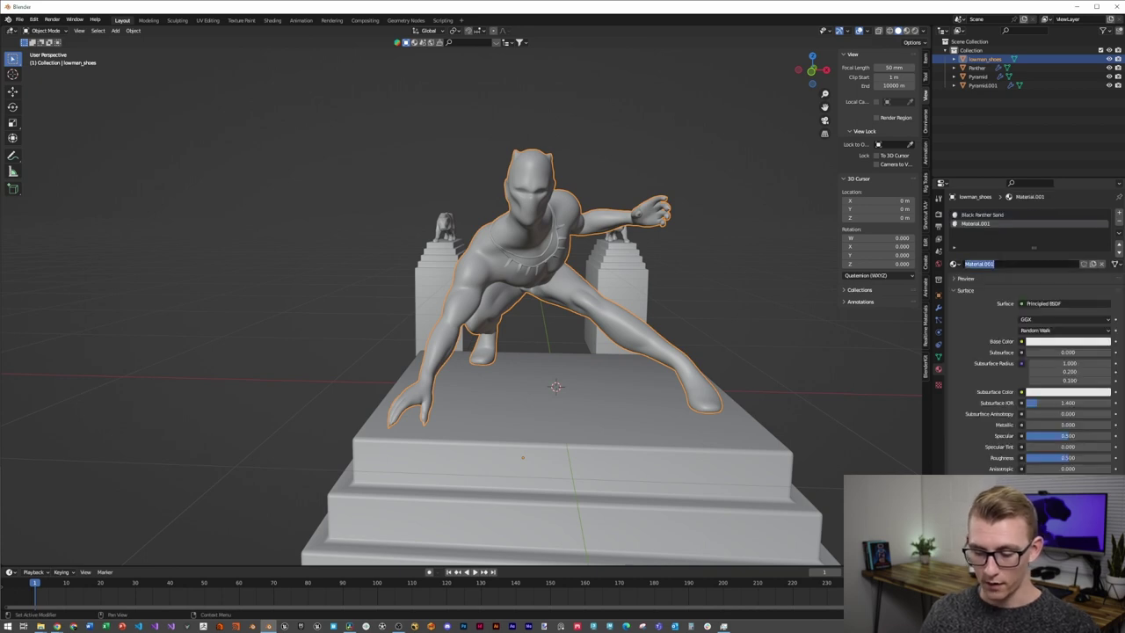
Assign the Metal material to all the linked necklace teeth on the crouching figure.
key(Tab)
scroll(559, 258, up, 3)
scroll(554, 253, down, 1)
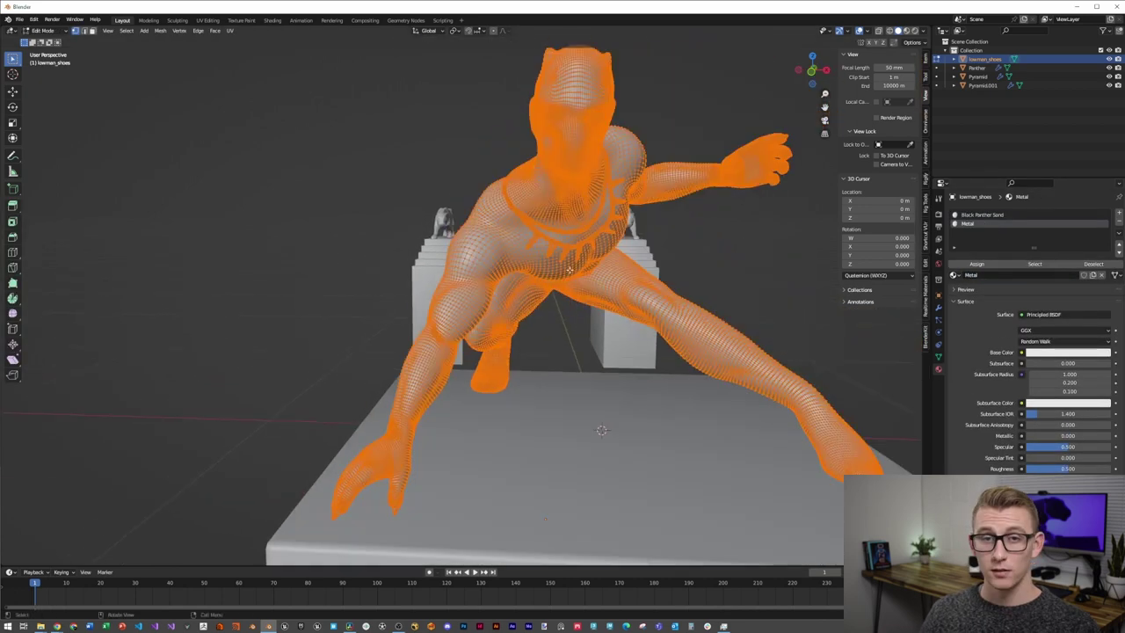
key(alt+a)
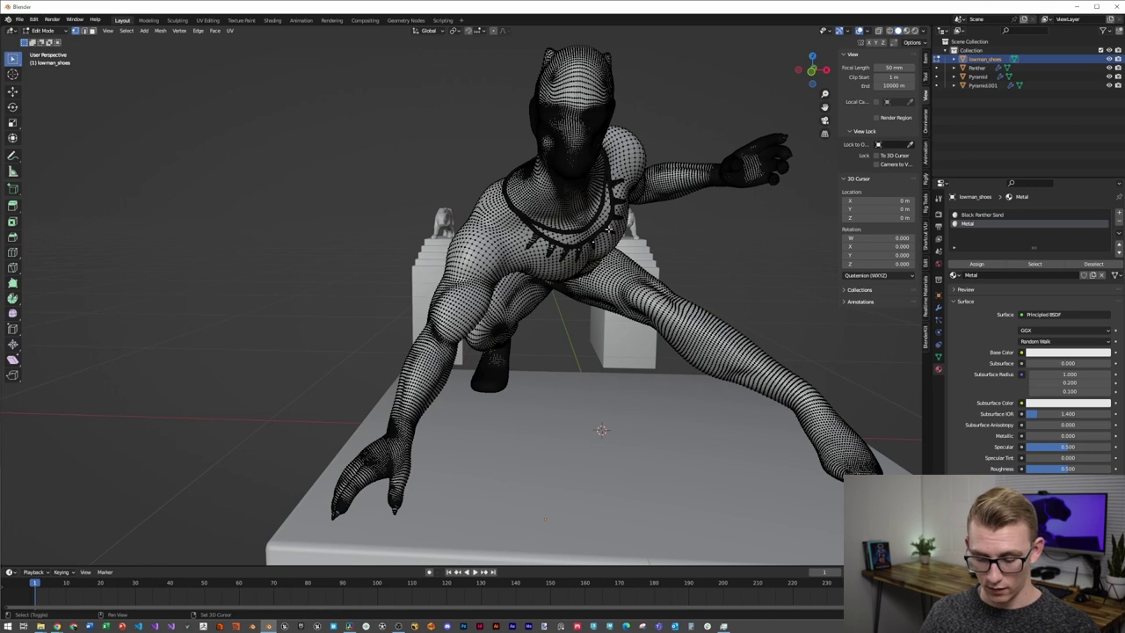
key(l)
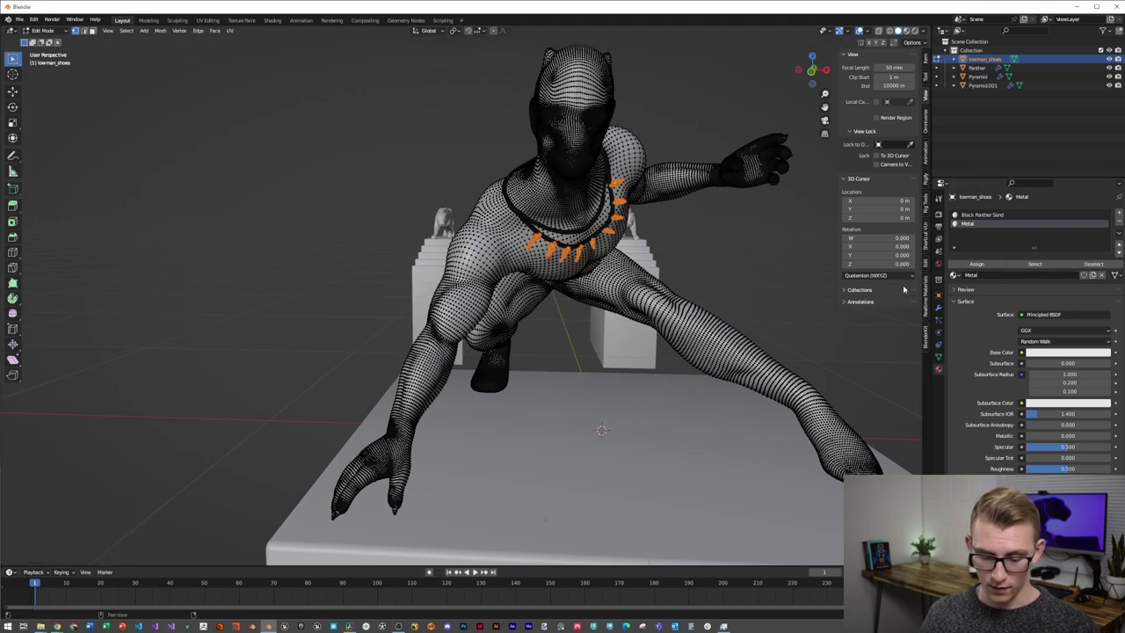
click(976, 264)
key(Tab)
Set the Black Panther Sand base color to near black and switch the viewport to Material Preview.
click(1011, 215)
click(1081, 341)
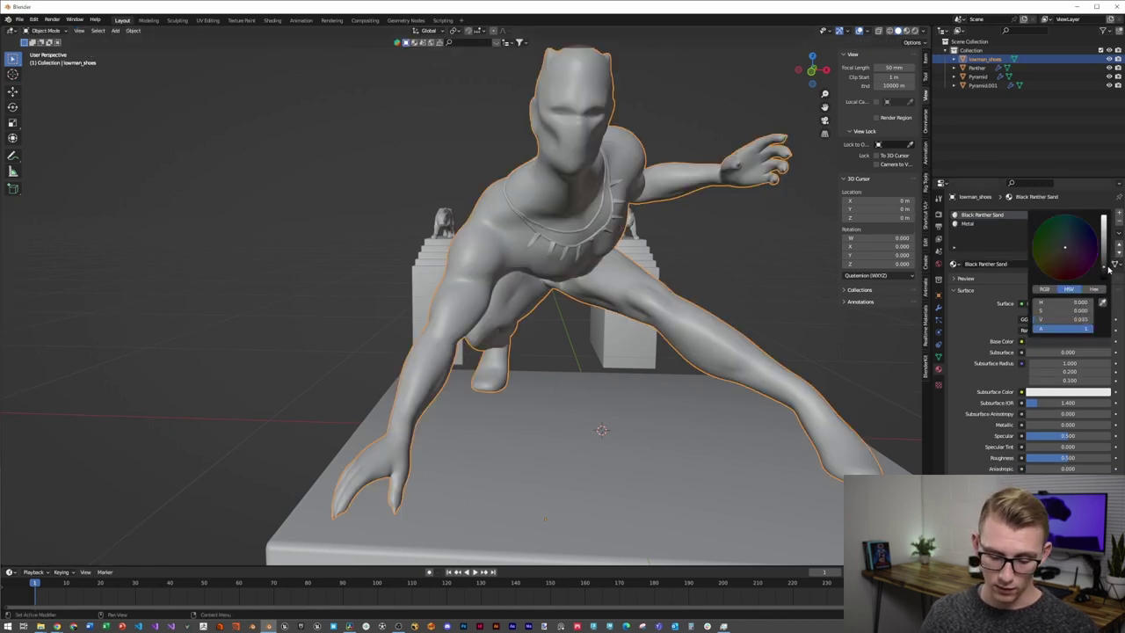
drag(1108, 267, 1108, 271)
key(z)
middle_drag(774, 427, 685, 358)
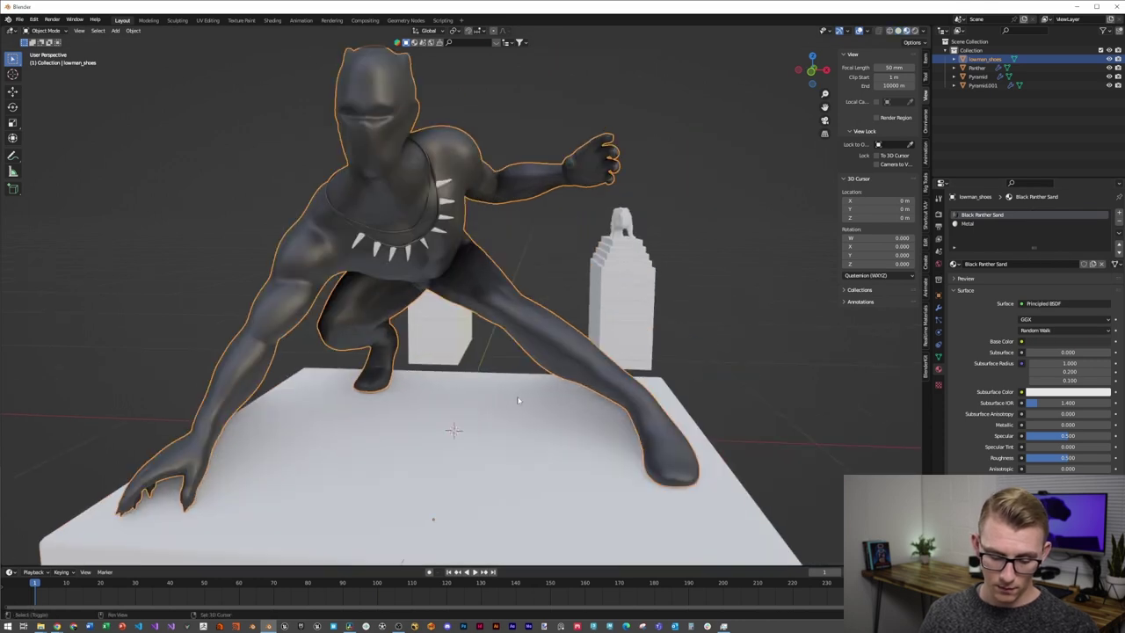
Link the crouching figure's materials to the panthers and both pyramid objects.
shift+click(522, 311)
shift+click(471, 291)
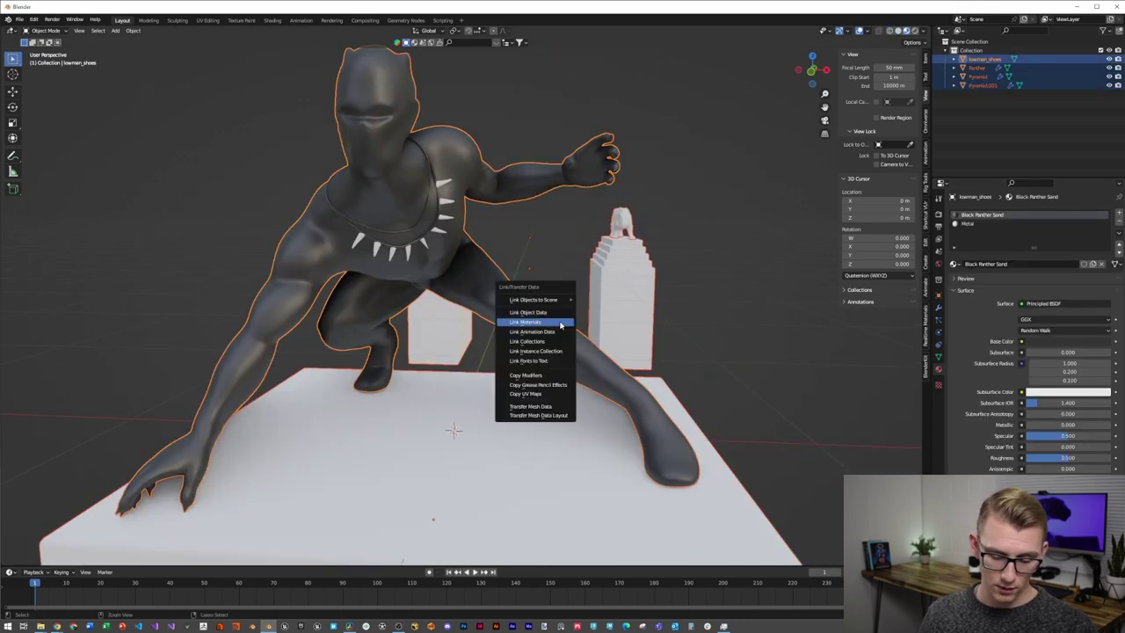
key(ctrl+l)
click(628, 308)
Remove the extra Metal slot from the panthers and the pyramid objects, keeping only Black Panther Sand.
click(629, 265)
click(1095, 224)
click(1119, 221)
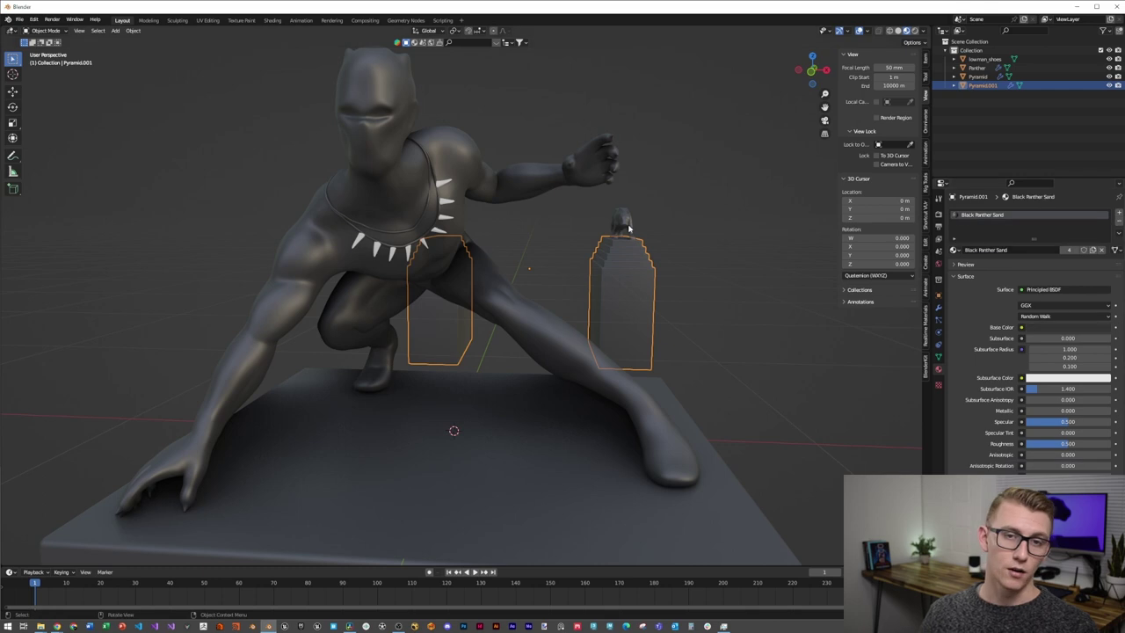
click(622, 226)
click(1081, 225)
click(1118, 220)
click(565, 520)
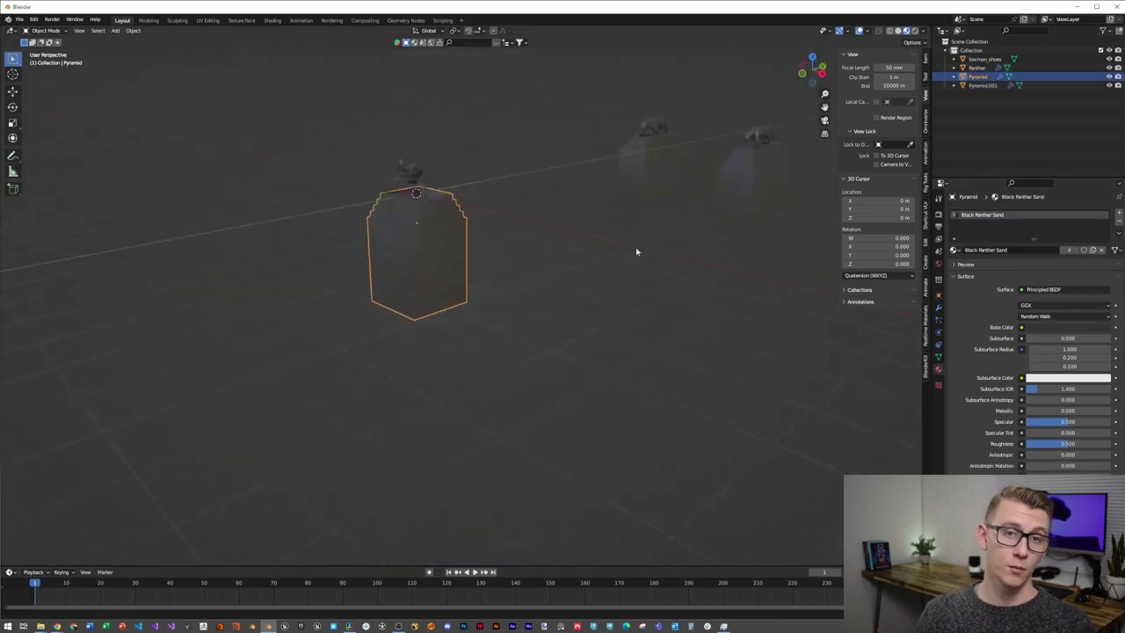
Add a cube empty at the world origin and scale it to 0.5.
middle_drag(636, 252, 419, 395)
key(shift+a)
mouse_move(396, 390)
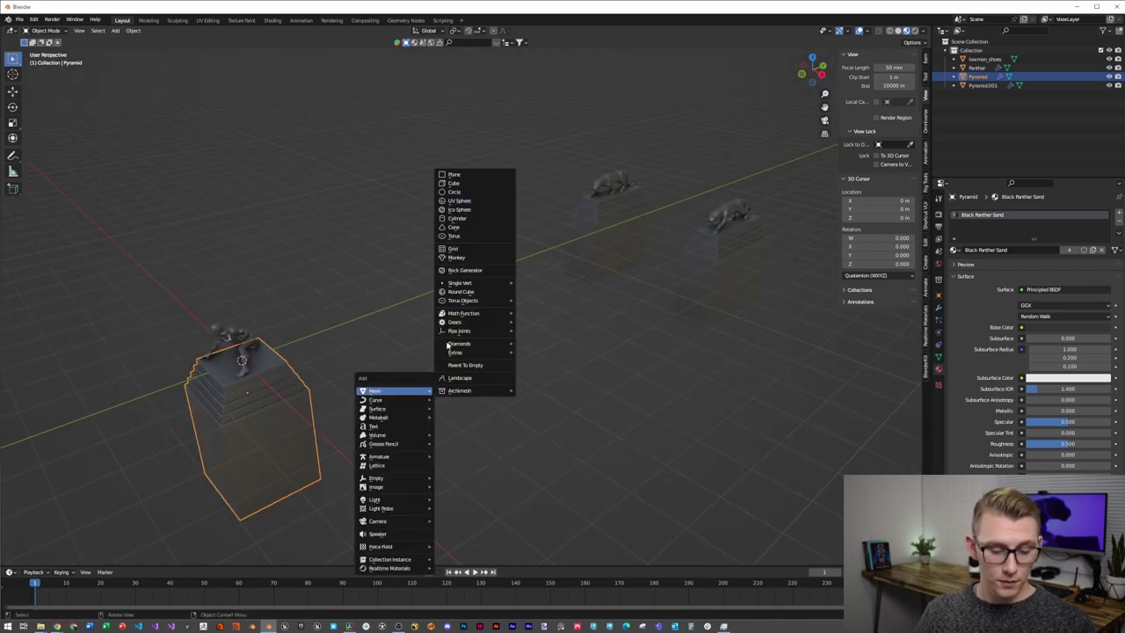
mouse_move(413, 478)
click(454, 515)
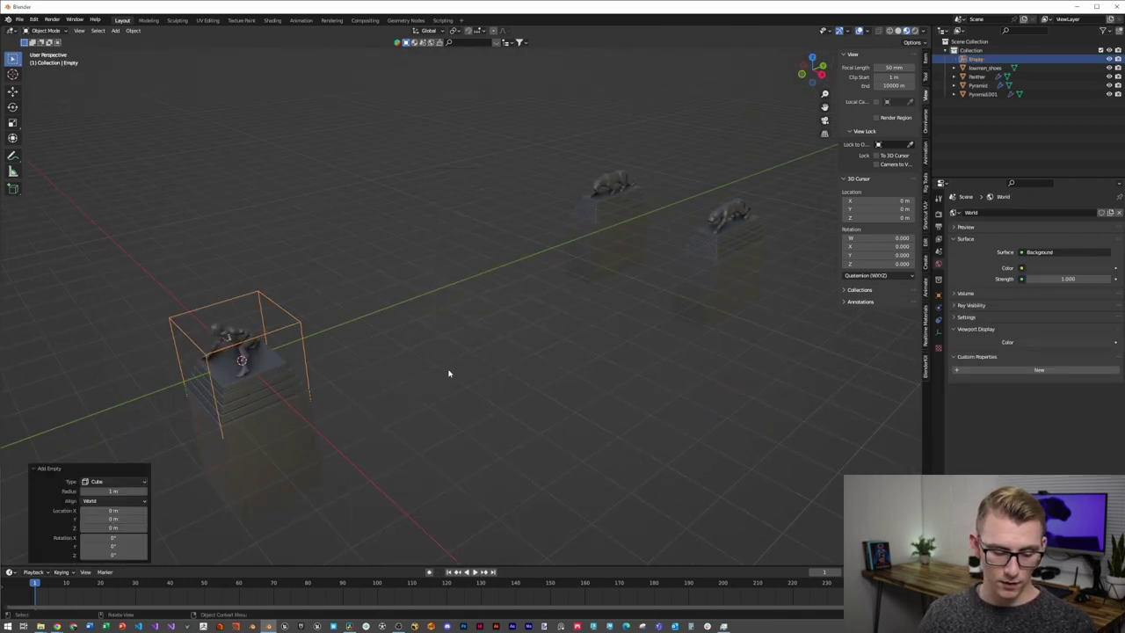
text(5)
key(Return)
Add a camera and parent it to the cube empty with Keep Transform.
key(shift+a)
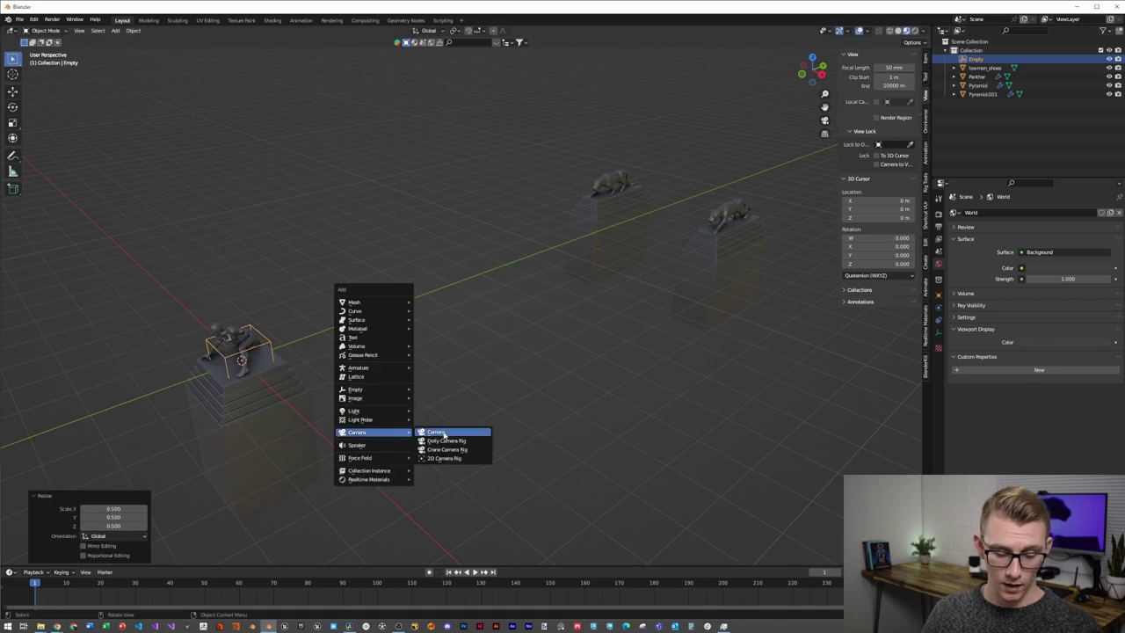
click(442, 434)
middle_drag(300, 380, 496, 353)
key(shift+z)
middle_drag(597, 349, 514, 335)
shift+click(388, 322)
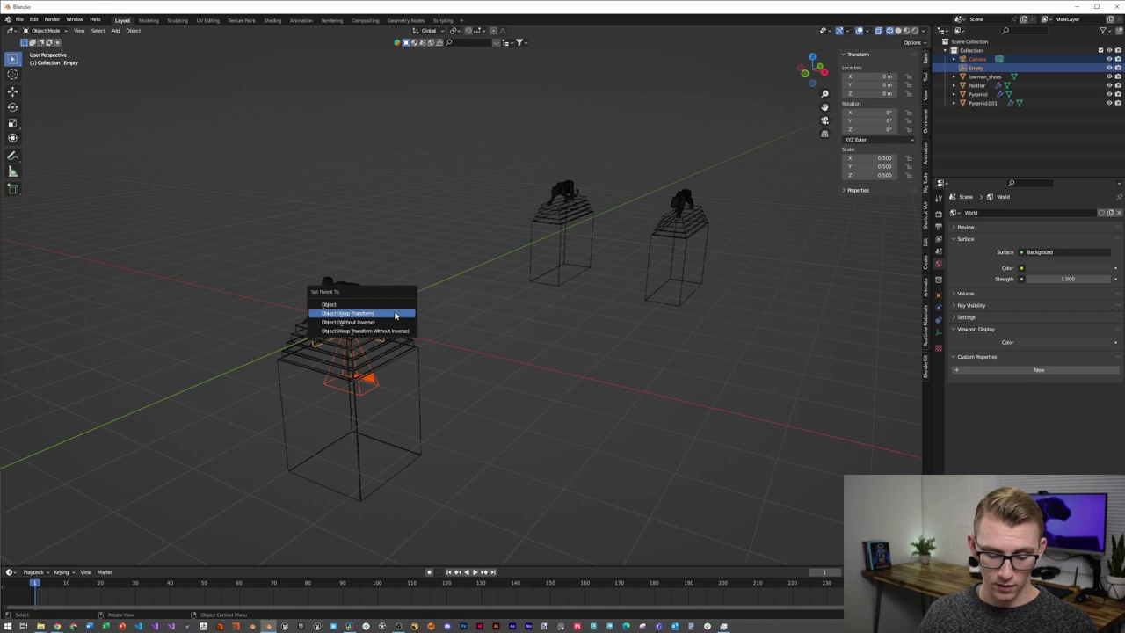
click(396, 314)
Add a Bezier curve at the origin as the path for the camera rig.
click(939, 319)
click(1028, 204)
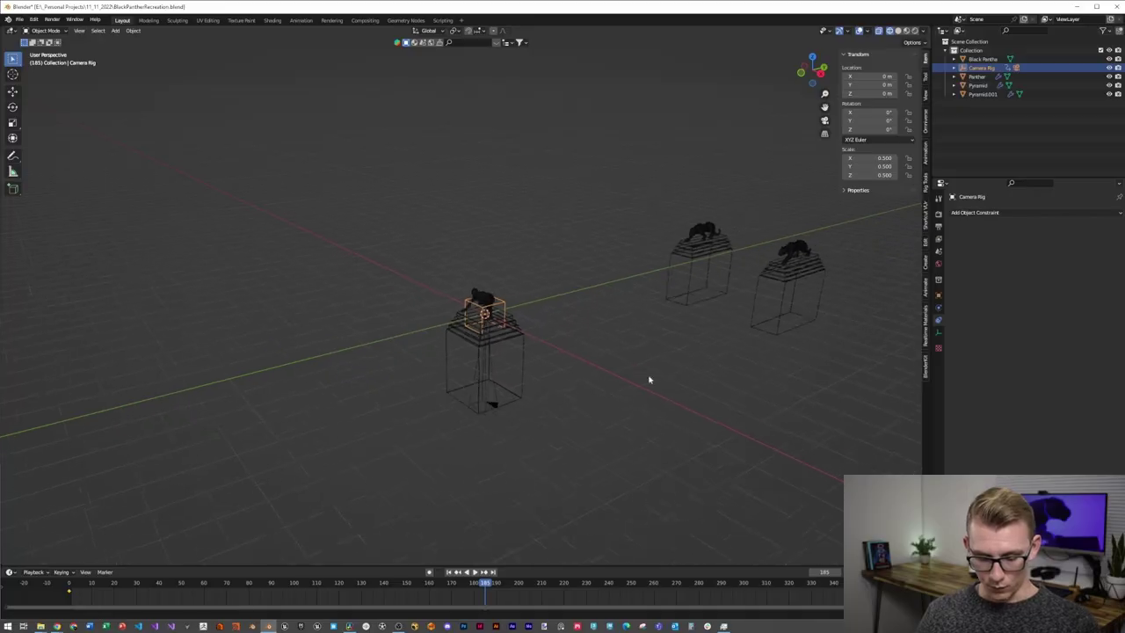
middle_drag(649, 380, 537, 424)
key(shift+a)
mouse_move(510, 339)
click(581, 348)
key(KP_7)
scroll(572, 321, up, 4)
middle_drag(648, 226, 497, 323)
scroll(497, 323, up, 2)
Add a Follow Path constraint to the camera rig and rename the Bezier curve Camera Follow.
click(496, 324)
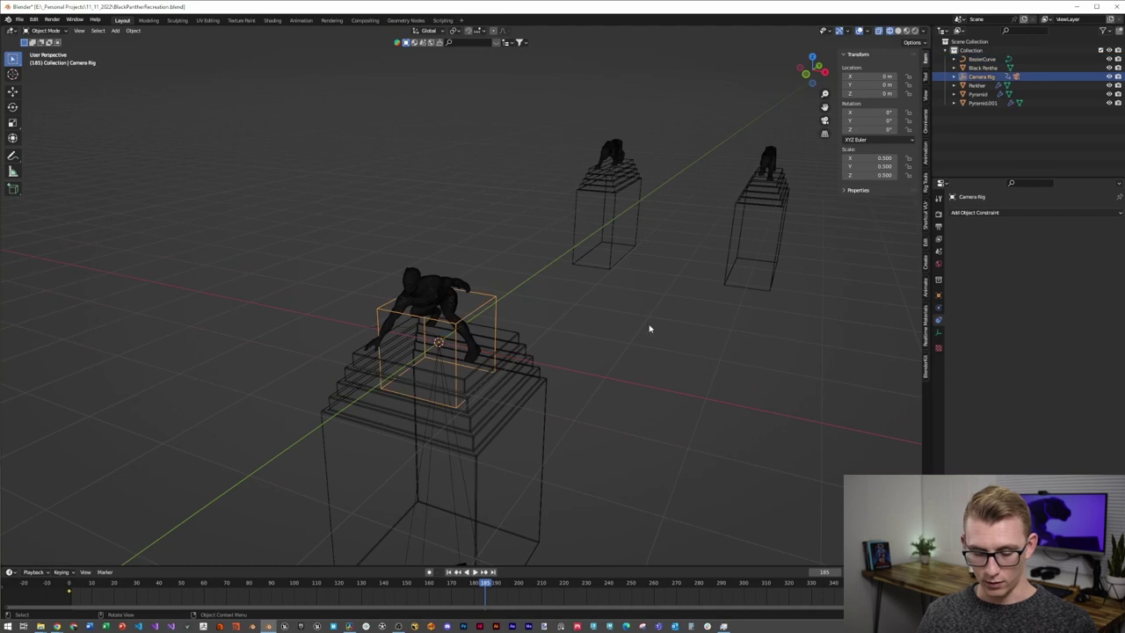
click(1055, 212)
click(1083, 294)
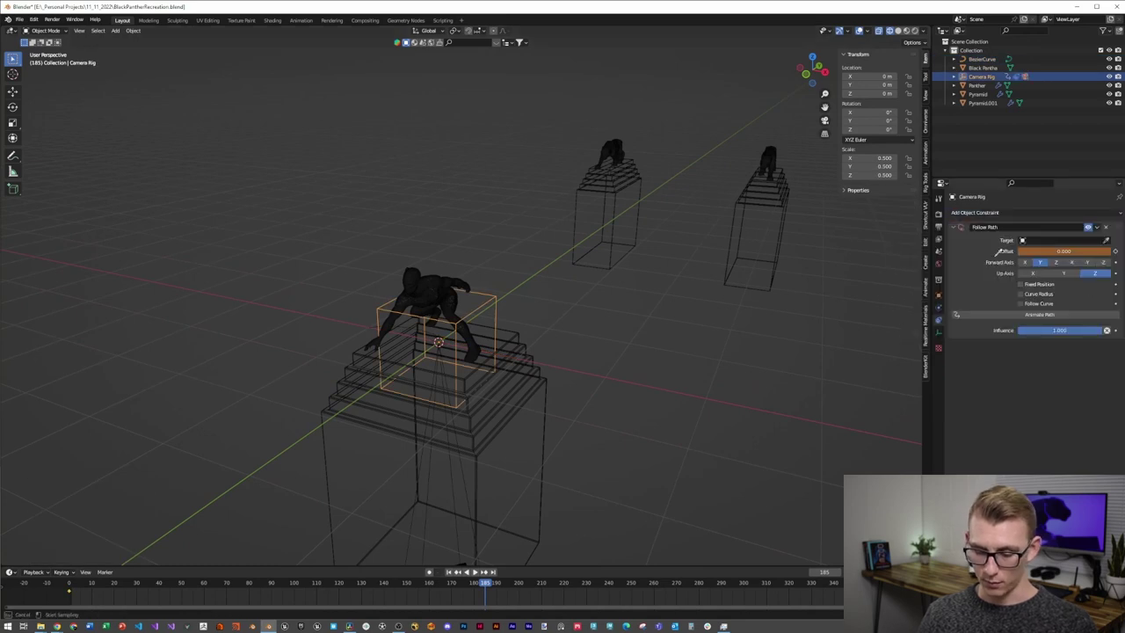
double_click(982, 59)
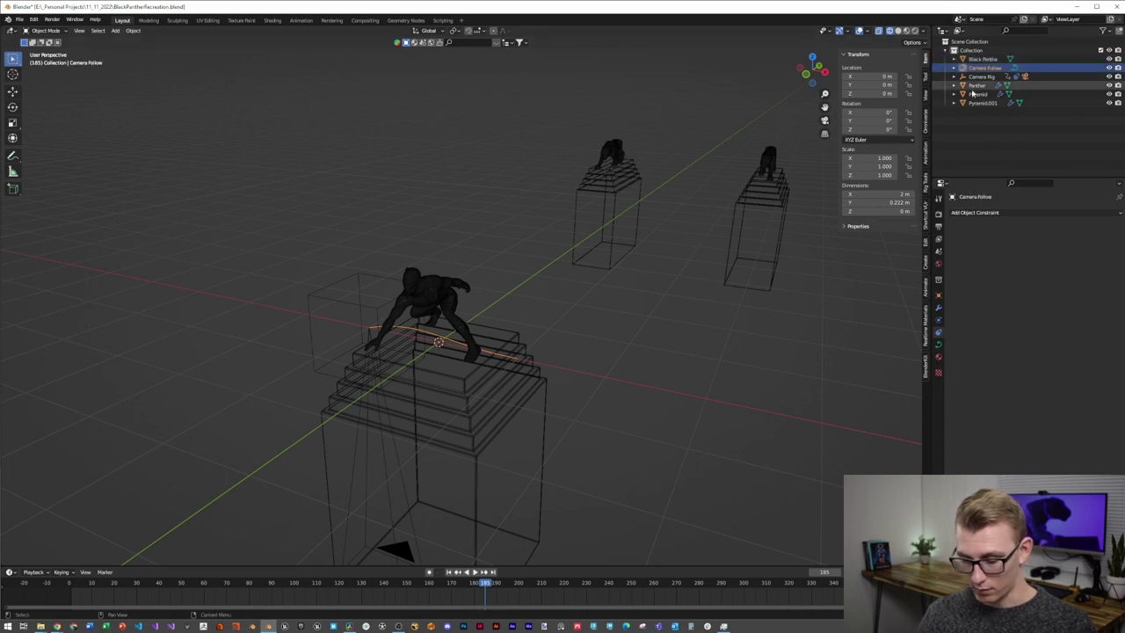
Animate the rig's Fixed Position offset along Camera Follow from 0 at frame 0 to 1 at frame 360, and preview it.
click(385, 319)
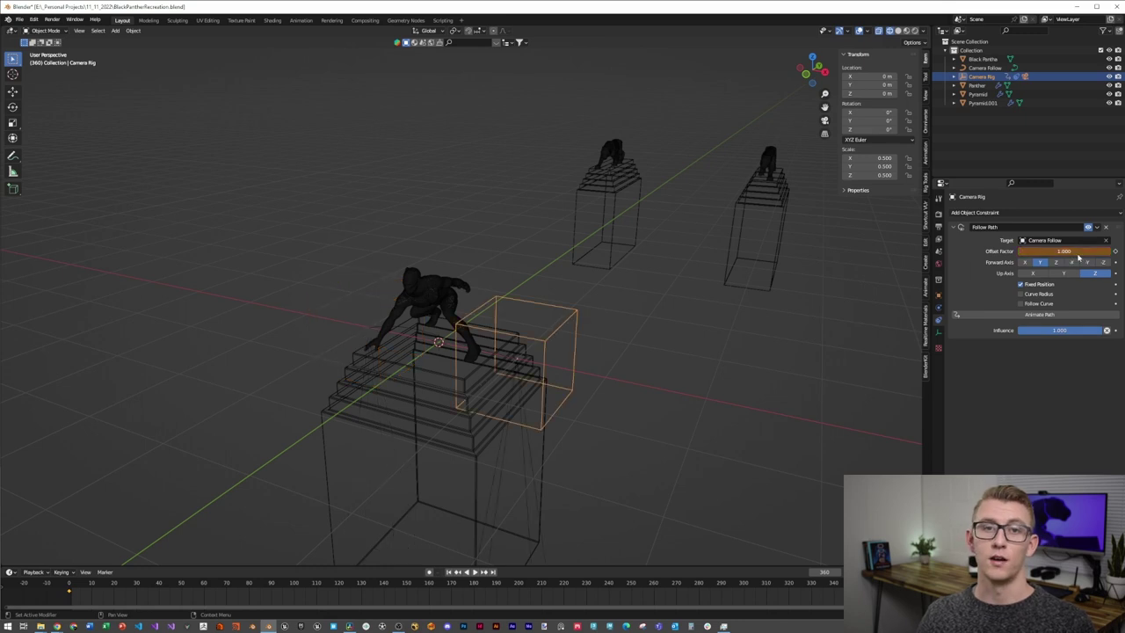
key(space)
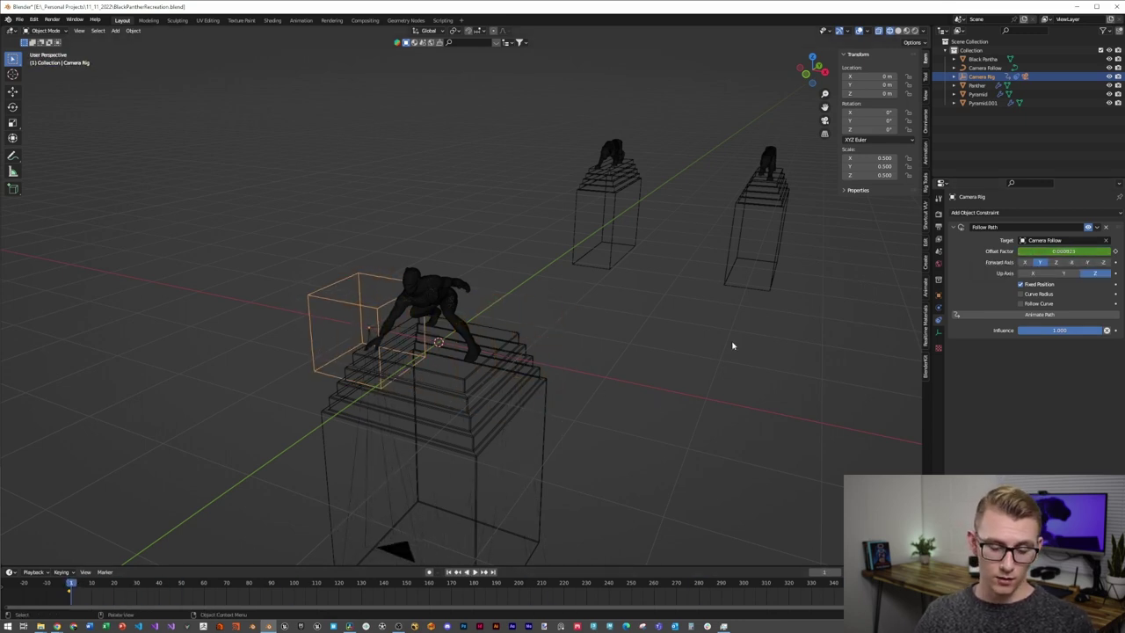
mouse_move(77, 583)
mouse_down()
mouse_move(195, 585)
mouse_move(68, 585)
mouse_up()
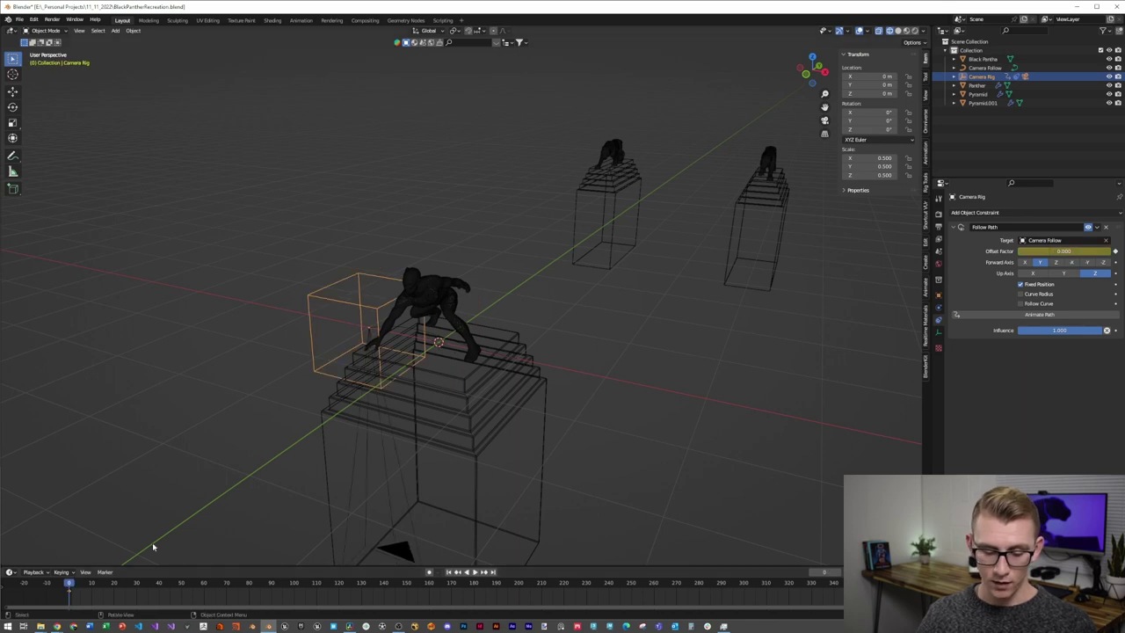
Rotate all points of the Camera Follow curve -90° about Z in Edit Mode.
click(430, 337)
key(Tab)
key(KP_7)
scroll(527, 384, down, 5)
drag(353, 355, 561, 463)
key(r)
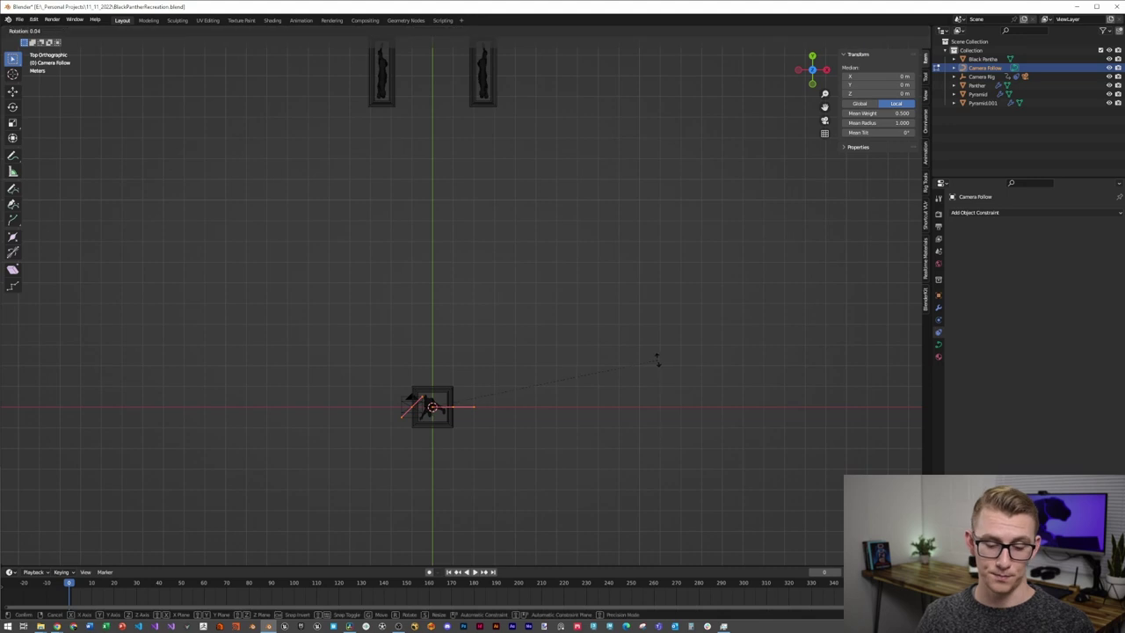
key(Escape)
text(rz-90)
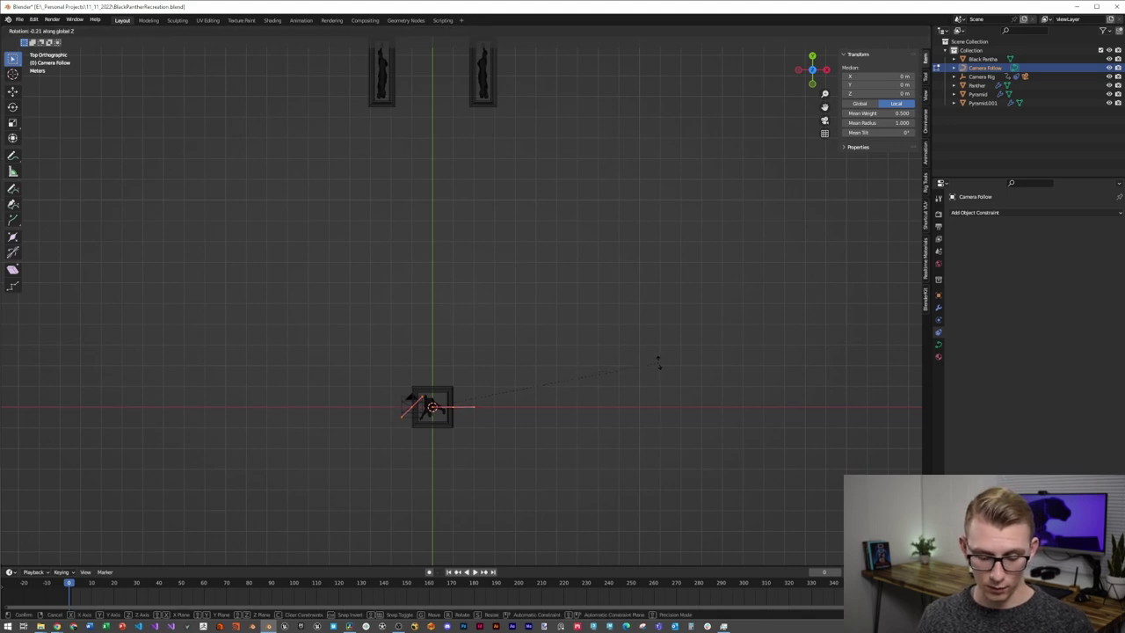
key(Return)
Scale up the whole Camera Follow curve so it stretches along Y between the figure and the panthers.
key(s)
click(604, 415)
scroll(518, 404, down, 3)
key(s)
click(744, 328)
Scale and rotate the handles of the curve's control point at the panthers' end.
click(438, 147)
key(s)
click(575, 248)
key(r)
click(504, 336)
Try to flatten the selected control point's handles with a Y scale of 0.
key(s)
key(y)
key(0)
key(Return)
key(ctrl+z)
Align the selected control point's handles with the Y axis by scaling them to 0 along X.
key(s)
key(x)
key(0)
key(Return)
Move the control point along X to the outer side of the panther pedestals and about 2.9 m along Y.
key(g)
key(x)
click(565, 302)
key(g)
key(y)
click(567, 291)
scroll(602, 442, down, 8)
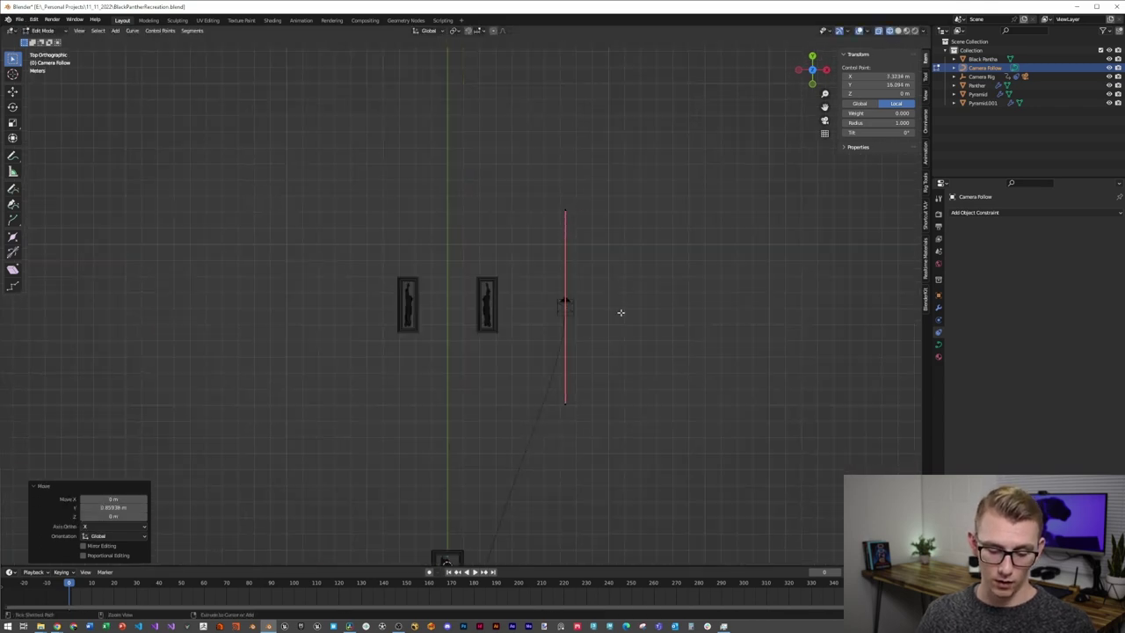
Scale the handles of the curve's control point beside the panther pedestals and shift the curve along Y there.
key(s)
click(766, 284)
click(542, 211)
key(g)
key(y)
click(620, 379)
Extrude a new control point from the curve's end near the panther pedestals and adjust its position along Y.
click(543, 371)
key(e)
click(479, 277)
right_click(478, 277)
click(464, 424)
key(g)
key(y)
click(463, 253)
Rotate the new control point's handles and reposition it so the curve bends around the panther pedestals.
key(r)
click(489, 196)
key(g)
click(518, 306)
Extrude another control point, then rotate, scale and move it to shape a rounded loop around both panther pedestals.
key(e)
click(445, 423)
key(r)
click(500, 294)
key(s)
click(477, 354)
key(g)
click(432, 372)
click(433, 325)
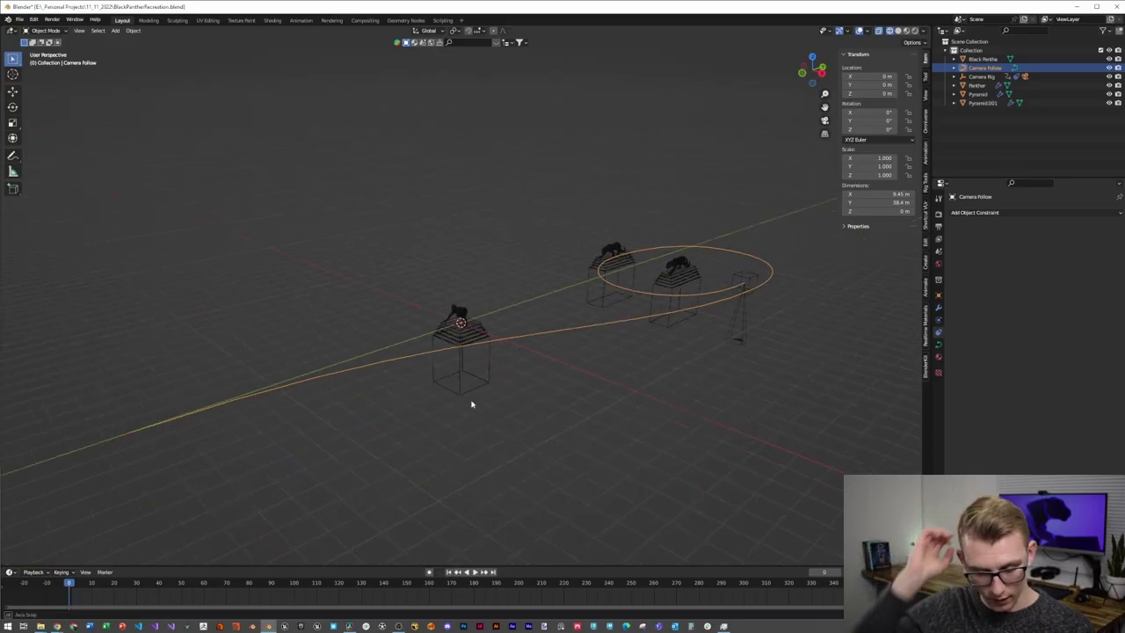
Add a sphere empty at the world origin.
middle_drag(471, 404, 457, 374)
key(shift+a)
mouse_move(457, 448)
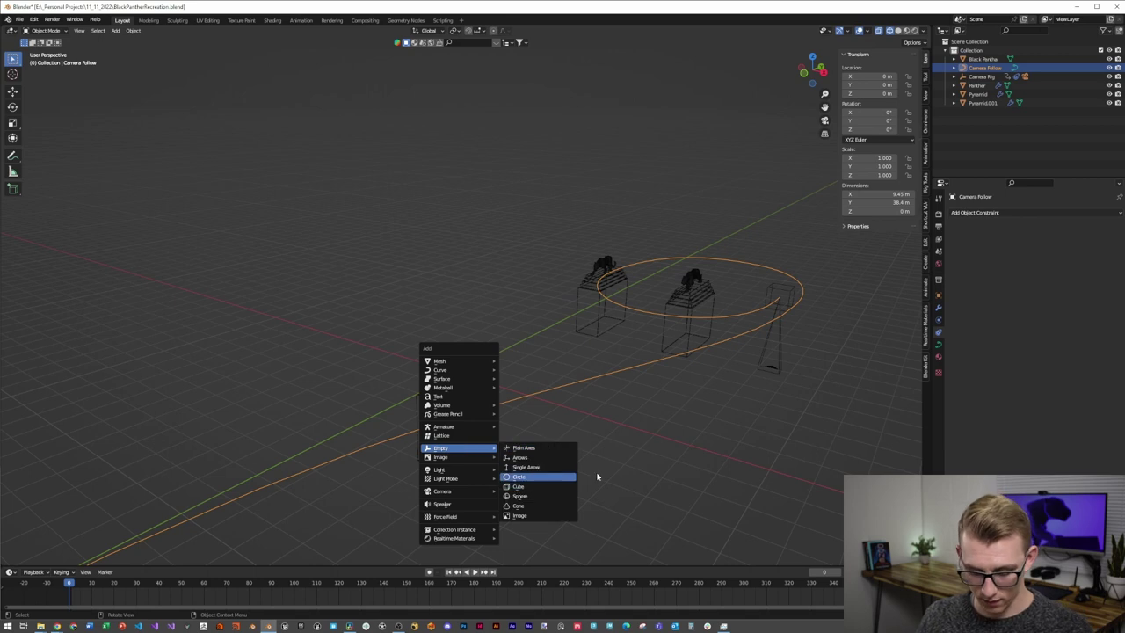
click(571, 476)
key(shift+a)
mouse_move(477, 522)
mouse_move(474, 496)
click(528, 545)
Add a plain axes empty named Focus Tracking and rename the sphere empty as Camera Tracking.
middle_drag(517, 439, 486, 429)
key(shift+a)
mouse_move(502, 439)
click(549, 450)
double_click(980, 94)
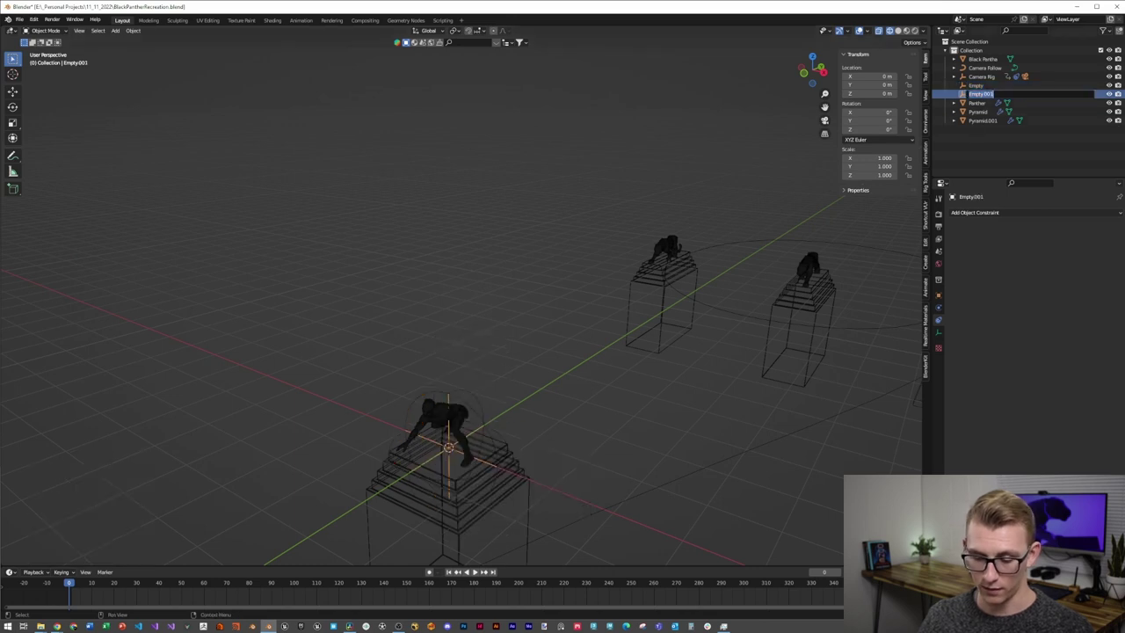
double_click(975, 85)
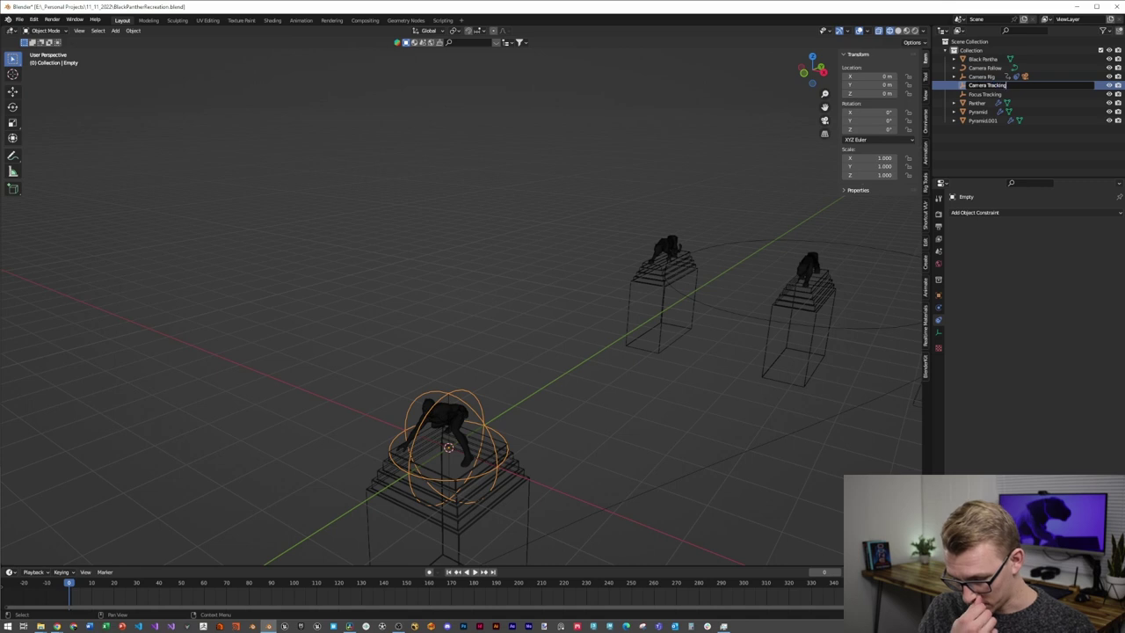
Add a Track To constraint to the Camera Rig with Camera Tracking as its target.
middle_drag(762, 338, 801, 297)
click(813, 279)
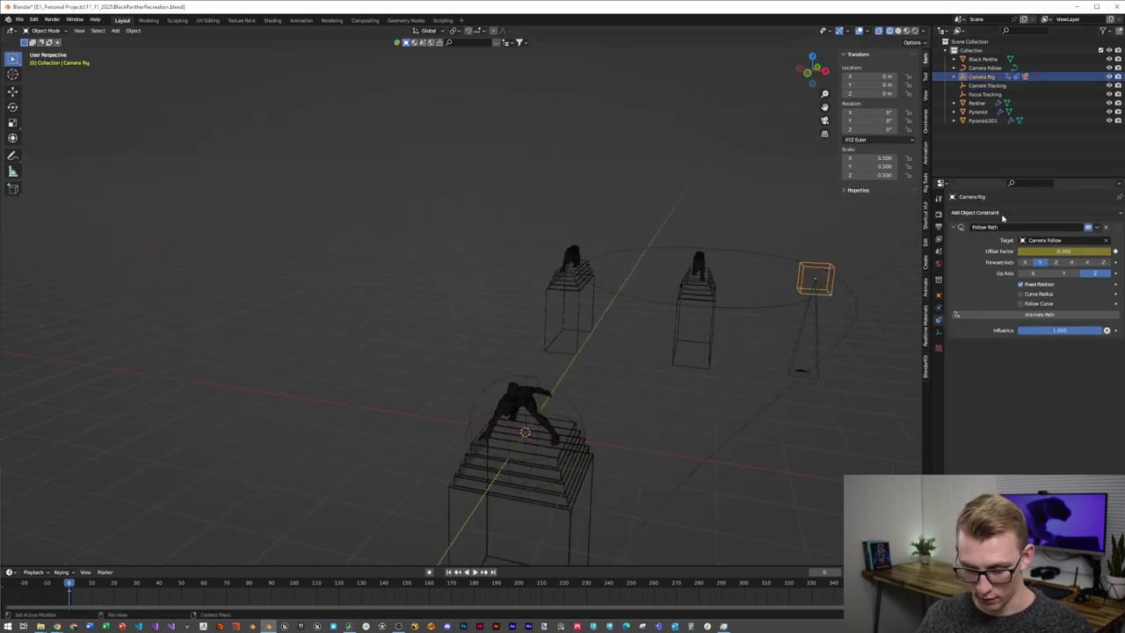
click(976, 211)
click(1037, 276)
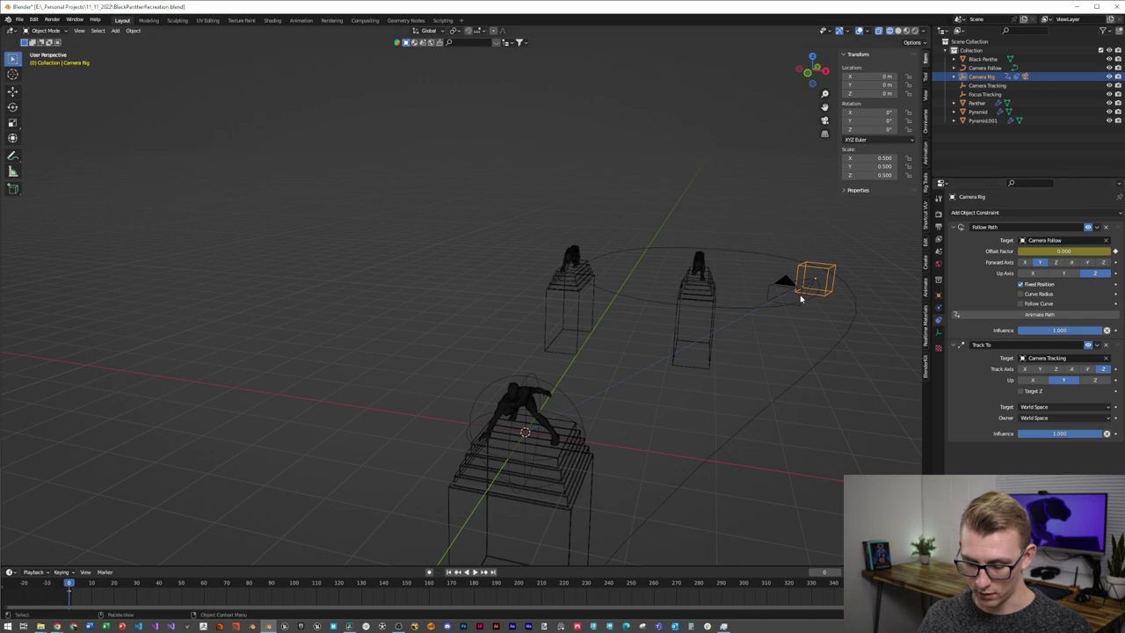
Enable the camera's depth of field and set Focus Tracking as its focus object.
click(784, 283)
click(938, 333)
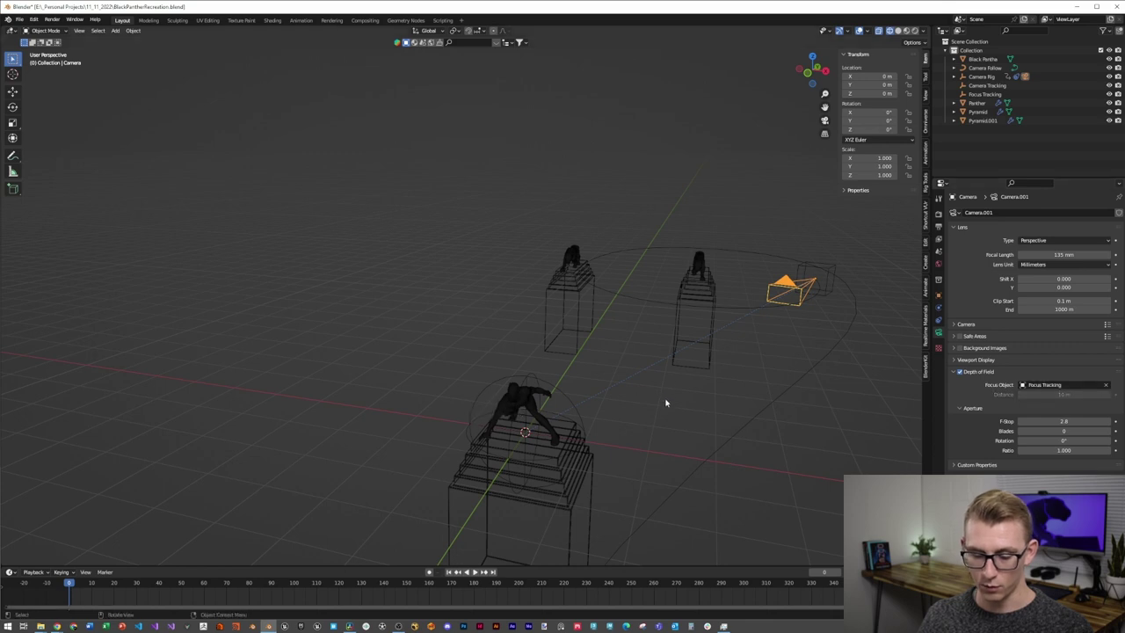
Move the Camera Tracking empty across the XY plane to the panther nearest the camera rig.
middle_drag(666, 399, 621, 396)
click(396, 390)
middle_drag(396, 389, 504, 419)
key(g)
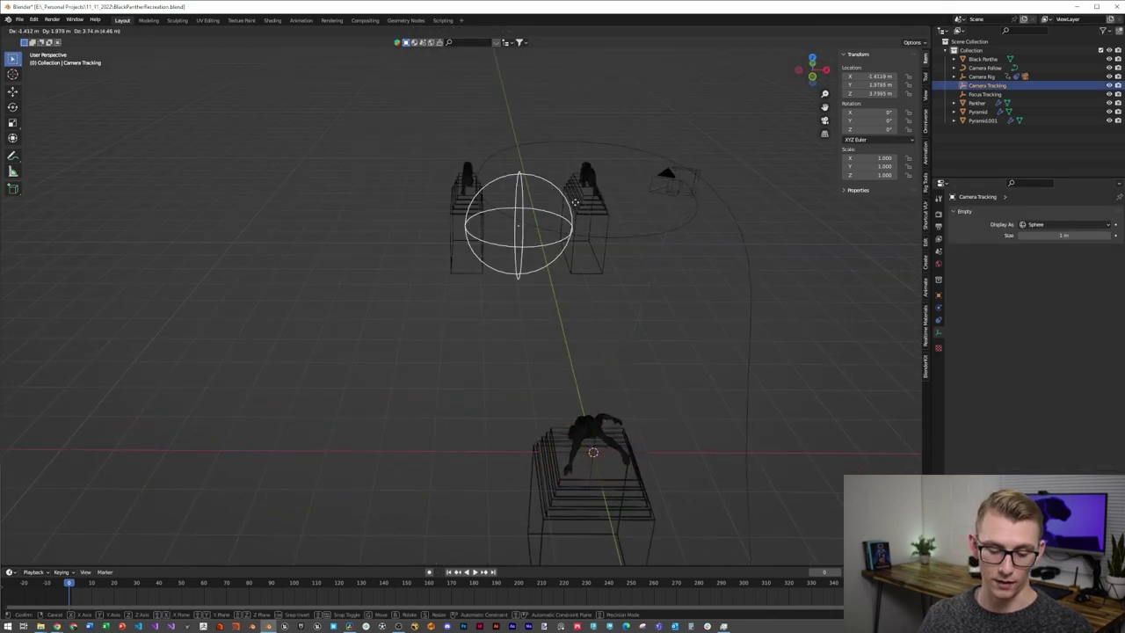
right_click(579, 337)
middle_drag(579, 338, 413, 349)
key(g)
key(shift+z)
click(1001, 378)
Align the Camera Tracking empty with the panther's head along X and Z, at X 2.4074 m and Z 0.46802 m.
scroll(650, 387, up, 5)
middle_drag(650, 387, 545, 413)
middle_drag(545, 413, 484, 267)
key(g)
key(z)
click(567, 390)
key(g)
key(x)
click(582, 392)
scroll(583, 393, up, 2)
key(g)
key(z)
click(568, 399)
middle_drag(568, 399, 508, 395)
Look through the camera and set its focal length to 100 mm.
scroll(510, 396, down, 1)
click(621, 381)
click(575, 380)
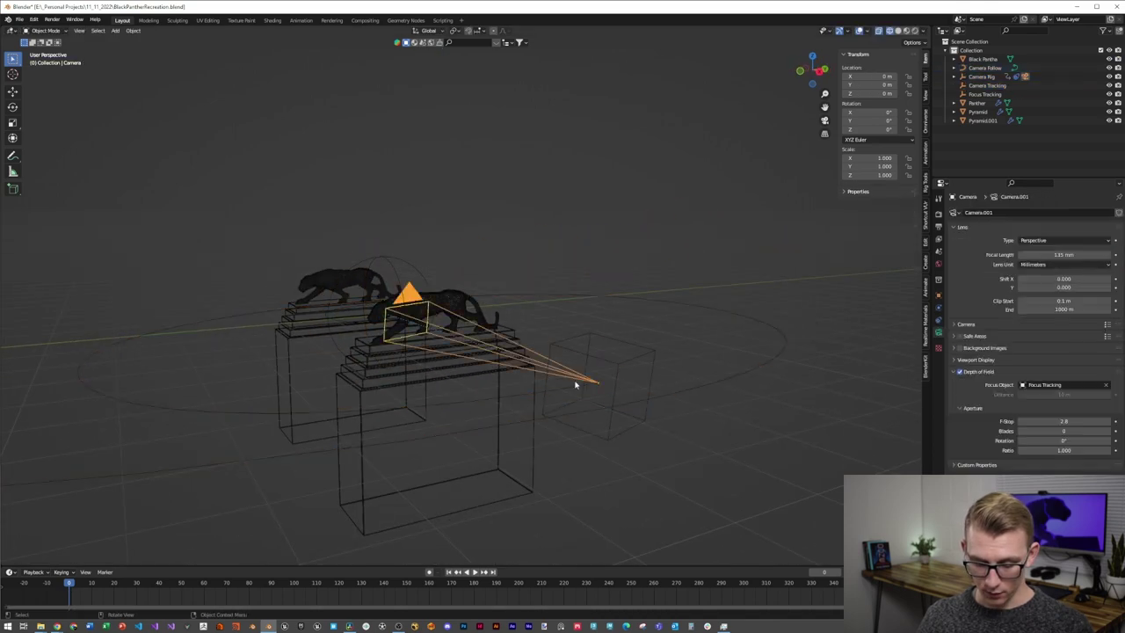
key(KP_0)
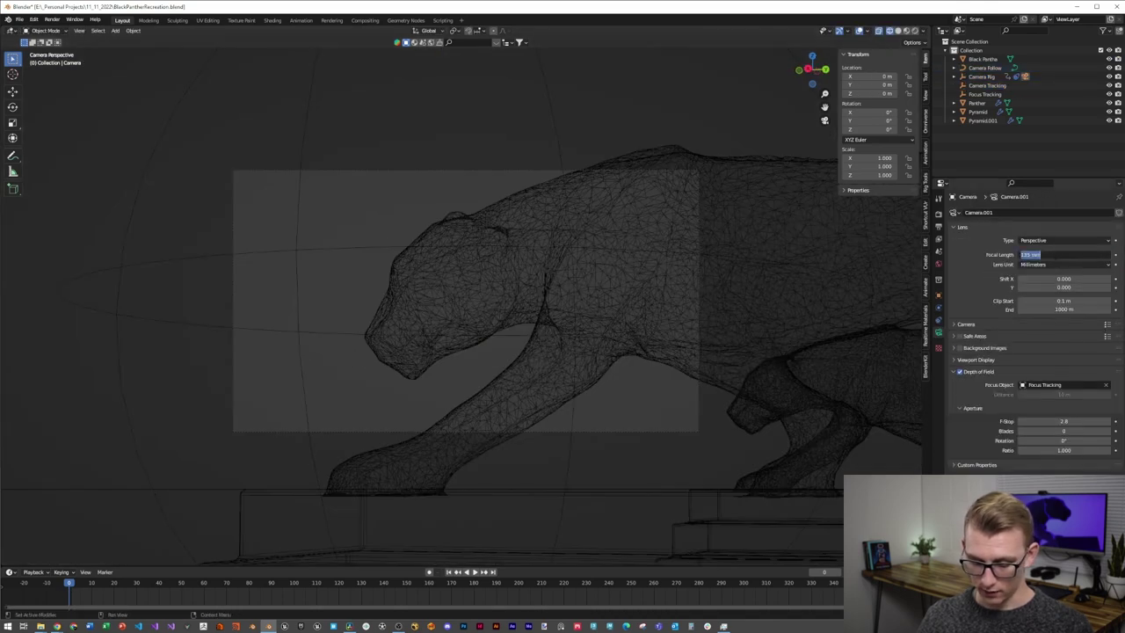
text(100)
key(Return)
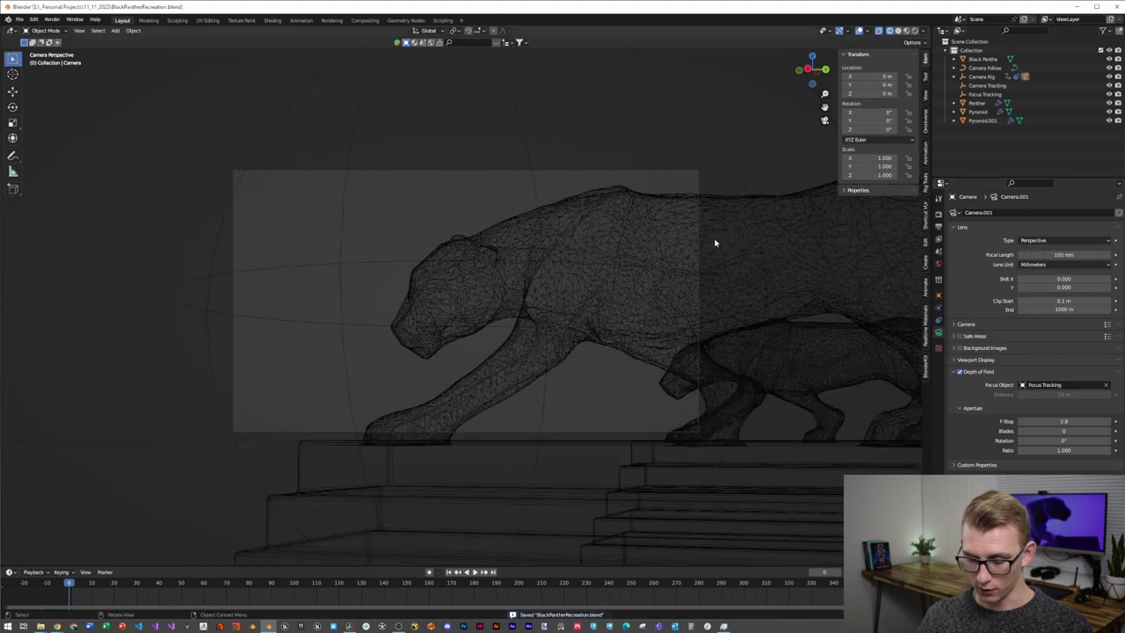
Play the animation through the camera and scrub back to frame 350 to check the framing near the end.
key(space)
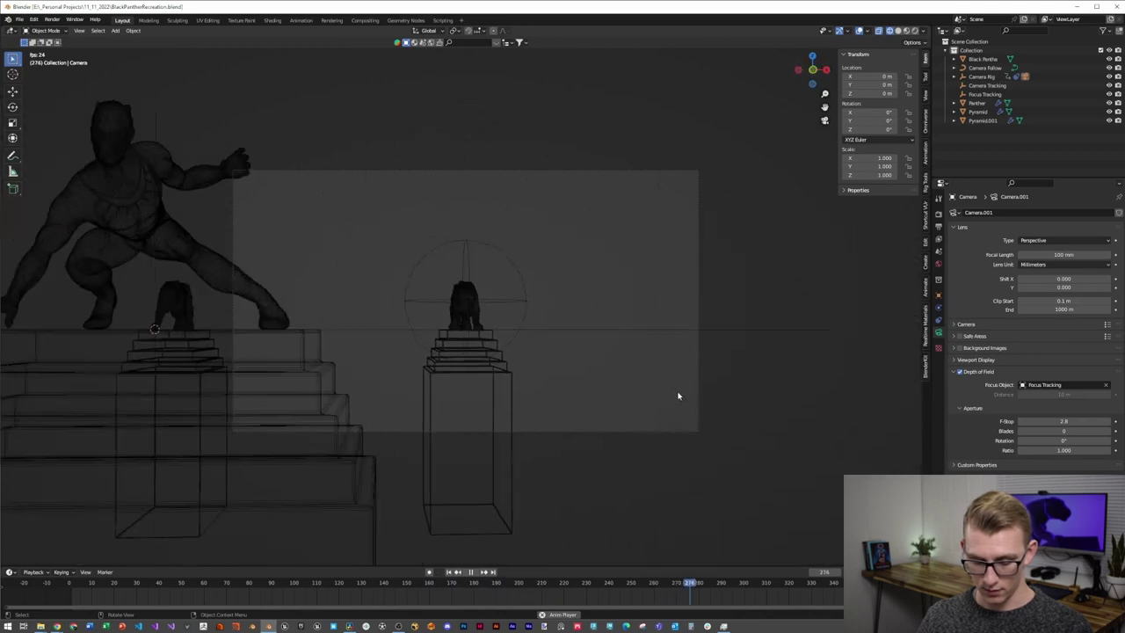
key(space)
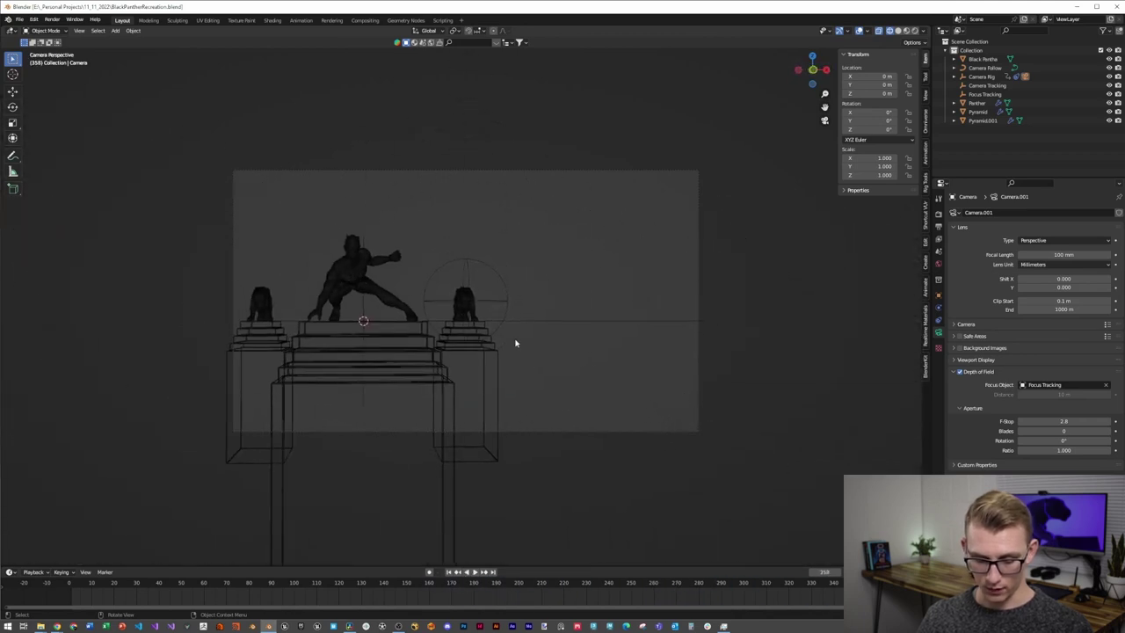
mouse_move(879, 584)
mouse_down()
mouse_move(716, 582)
mouse_move(871, 579)
mouse_up()
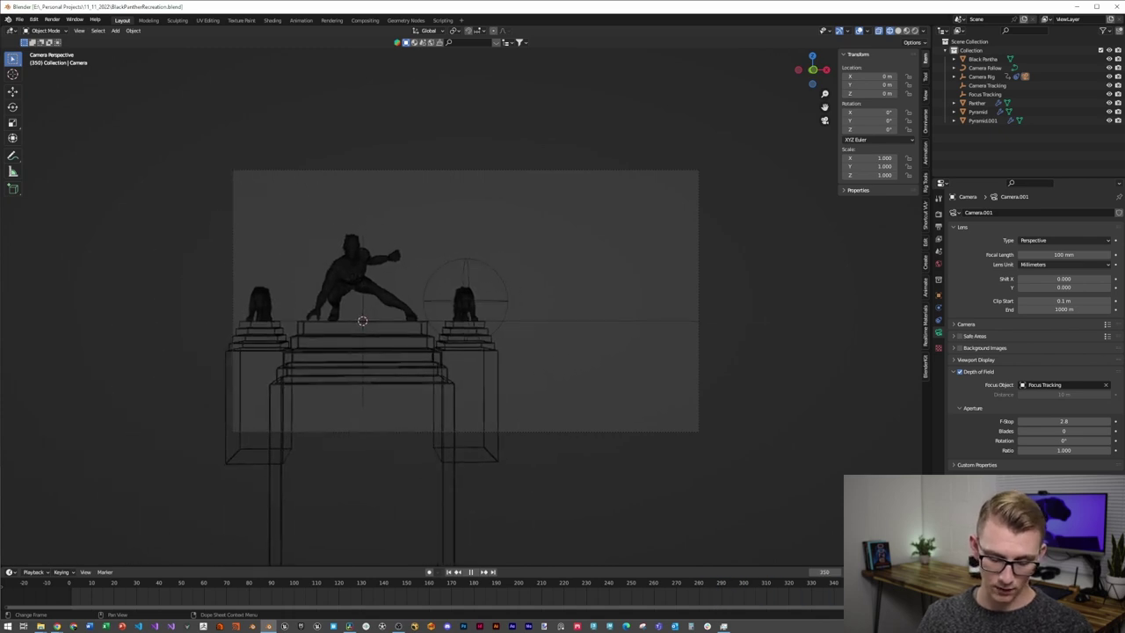
Switch the viewport from wireframe to solid shading and check the scene through the camera.
click(500, 304)
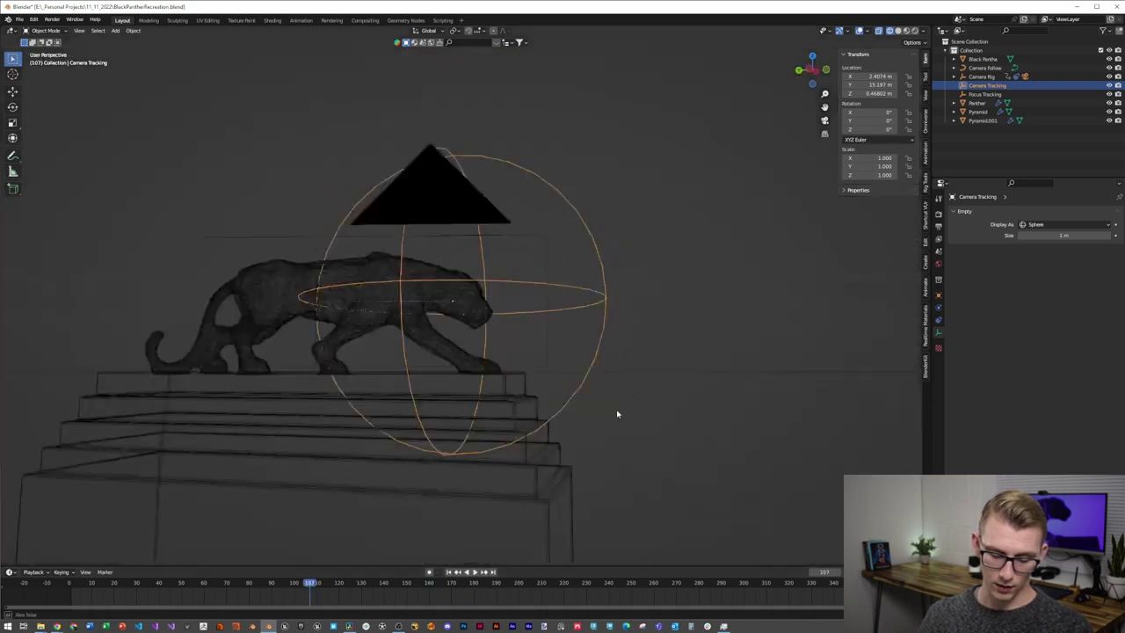
scroll(617, 413, down, 7)
middle_drag(616, 413, 366, 378)
shift+middle_drag(366, 378, 539, 308)
click(923, 31)
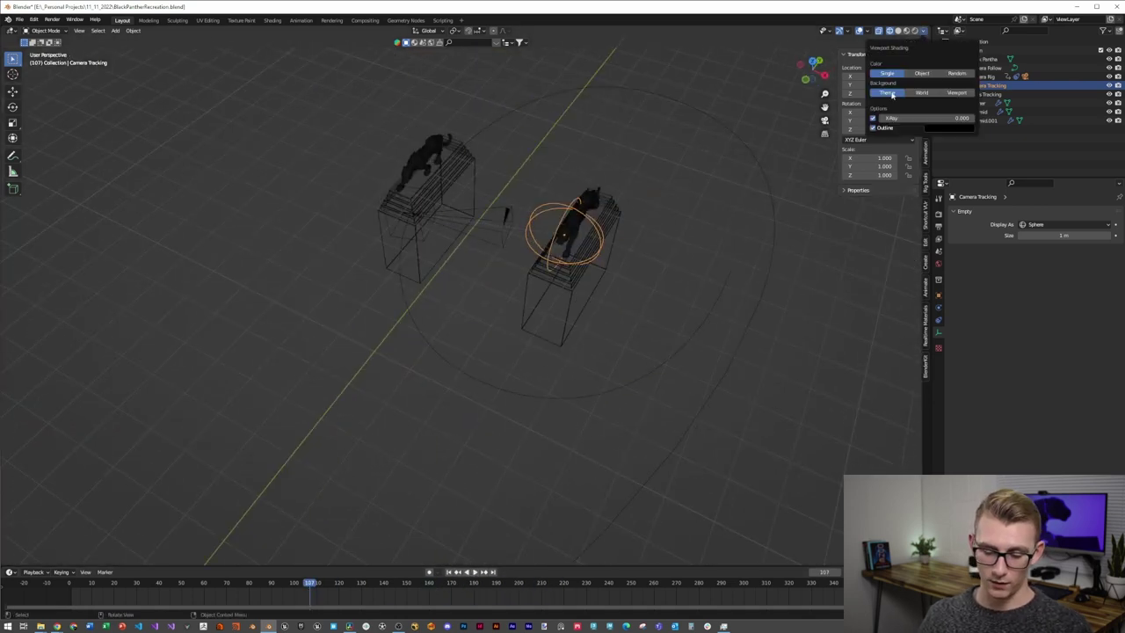
click(898, 31)
click(923, 31)
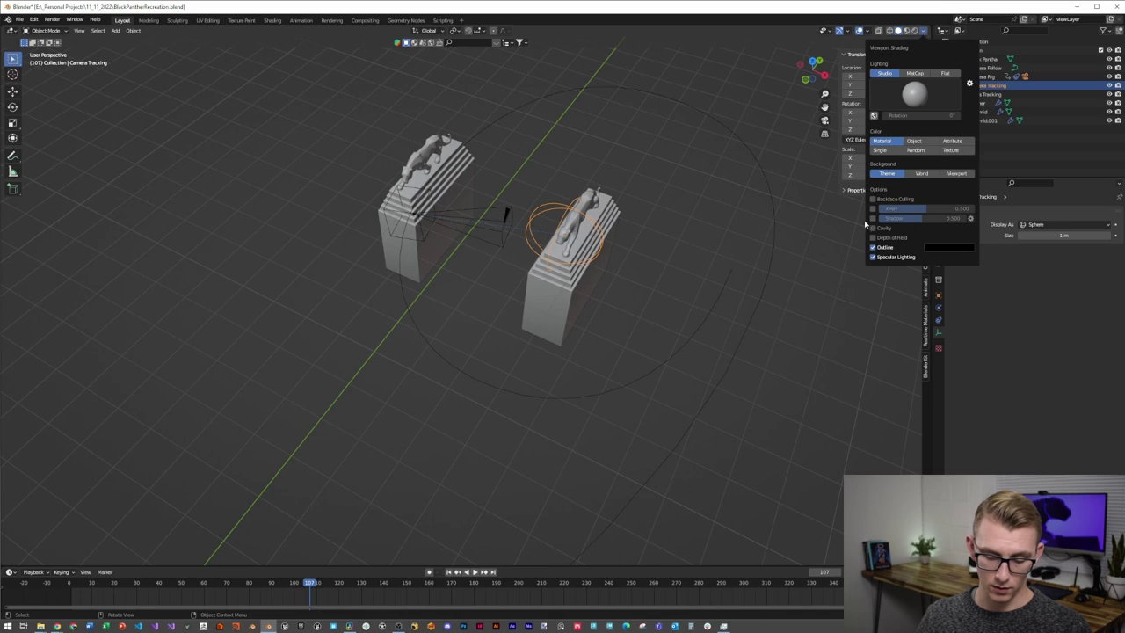
key(KP_0)
Snap the 3D cursor to the Camera Tracking empty at the panther's head.
middle_drag(703, 299, 660, 300)
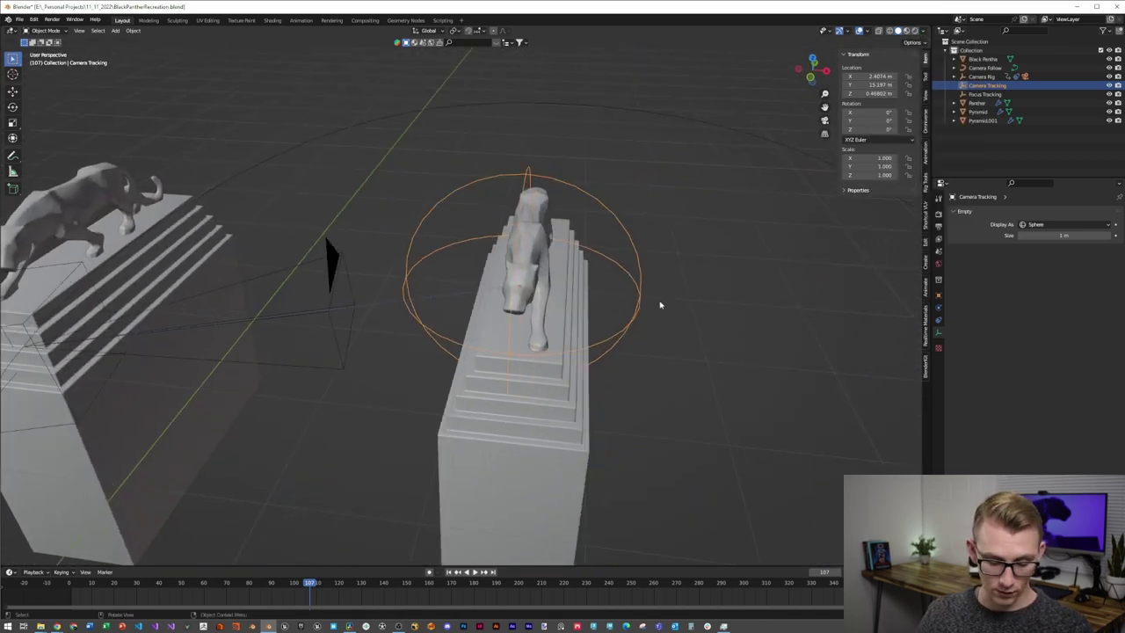
middle_drag(731, 270, 640, 315)
scroll(640, 315, down, 7)
shift+middle_drag(472, 346, 739, 263)
middle_drag(738, 264, 335, 333)
click(270, 279)
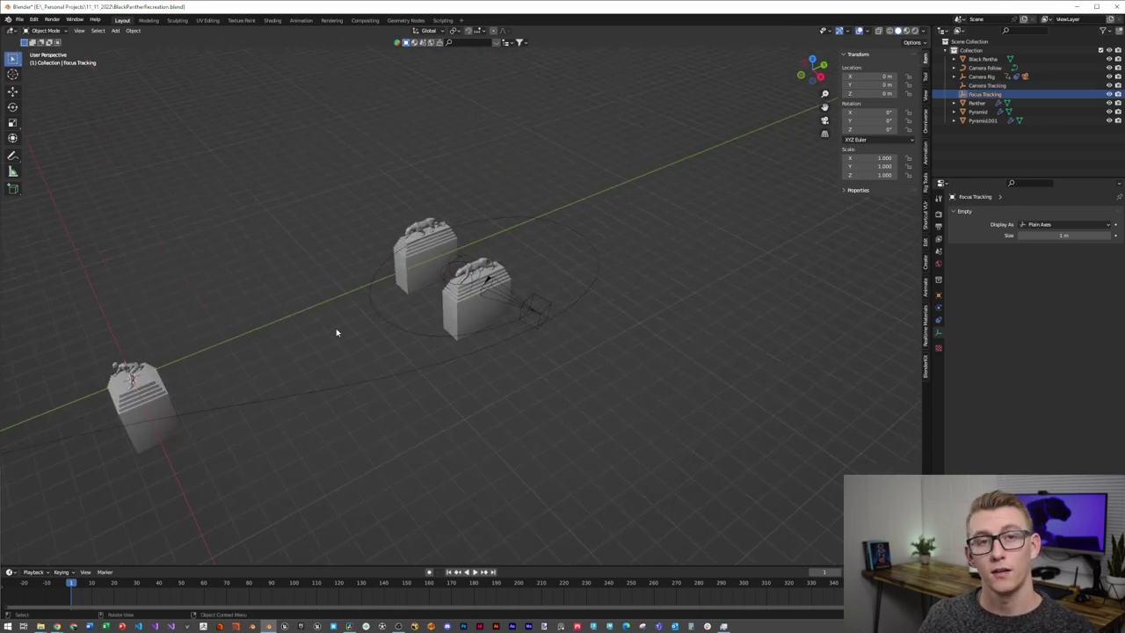
key(shift+s)
click(466, 305)
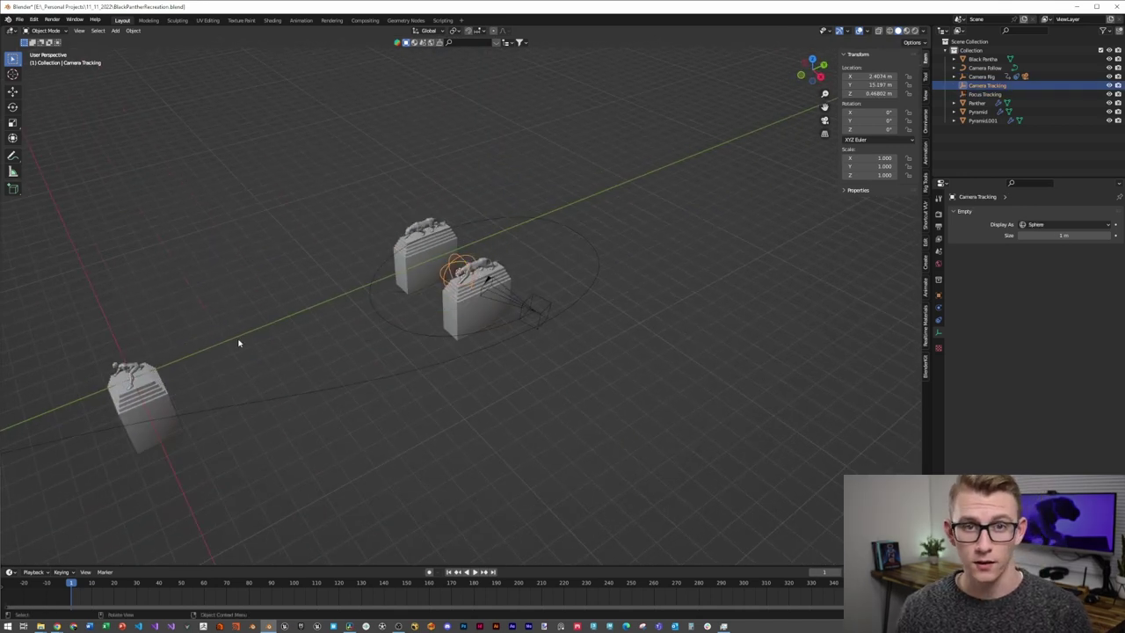
Snap the Focus Tracking empty to the 3D cursor at the panther's head.
middle_drag(132, 368, 533, 239)
click(533, 239)
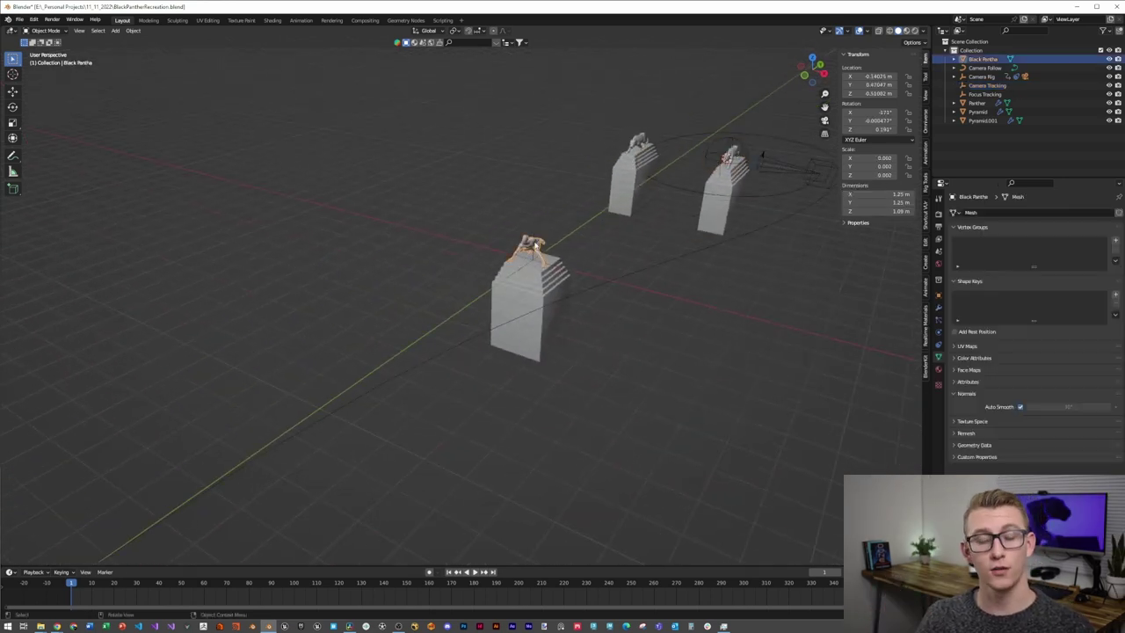
click(533, 239)
key(shift+s)
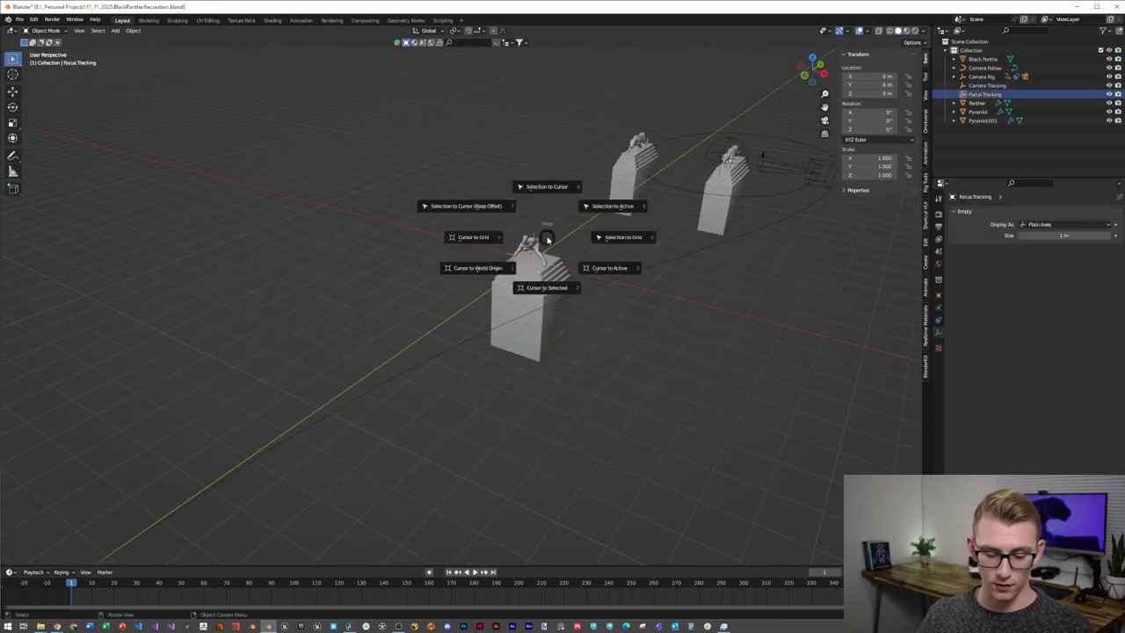
click(556, 188)
Parent the Focus Tracking empty to the Camera Tracking empty as Object with Keep Transform.
middle_drag(556, 188, 478, 252)
shift+click(478, 254)
key(ctrl+p)
click(477, 254)
middle_drag(525, 317, 401, 319)
scroll(485, 231, up, 5)
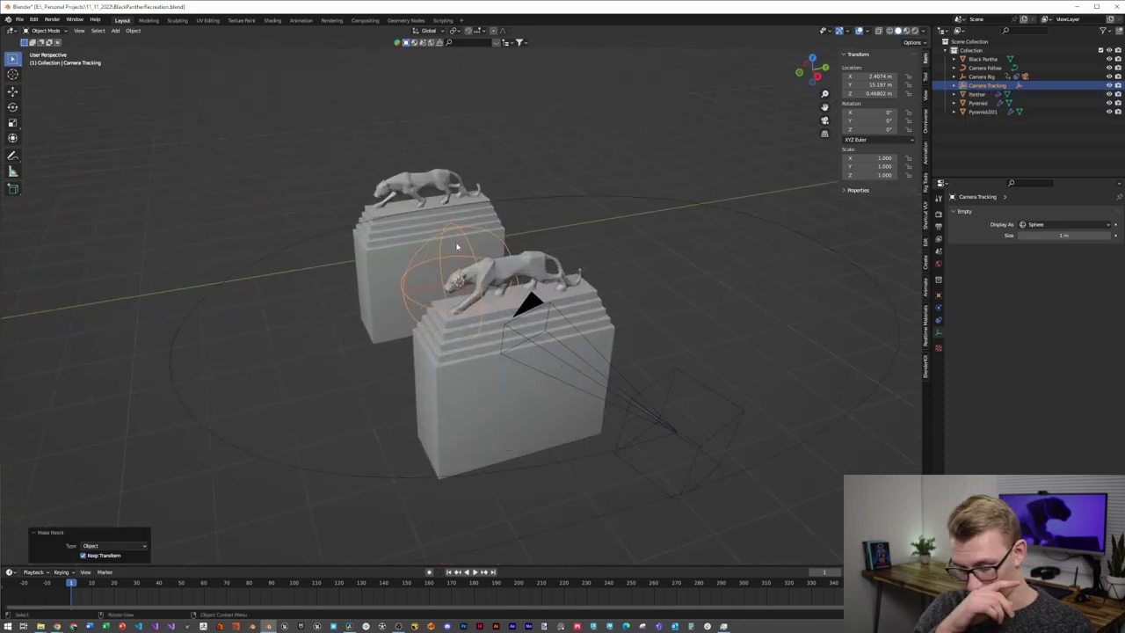
click(478, 247)
click(475, 254)
key(g)
right_click(491, 259)
key(KP_0)
middle_drag(580, 297, 540, 293)
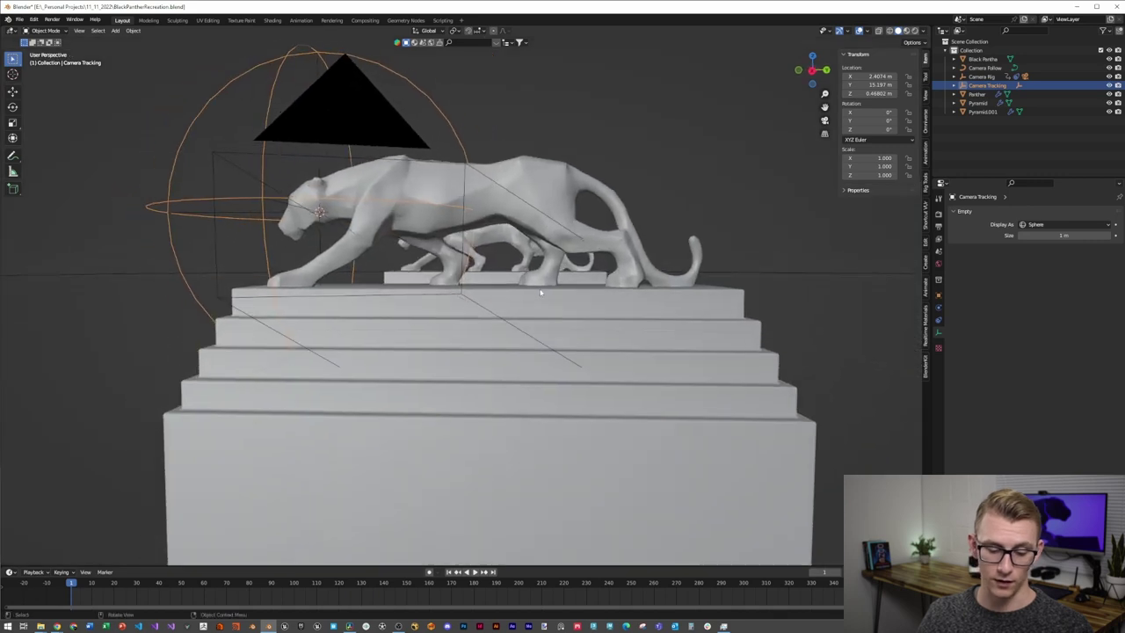
key(KP_0)
Try to shift the Focus Tracking empty along X in the camera view.
click(475, 220)
key(g)
key(x)
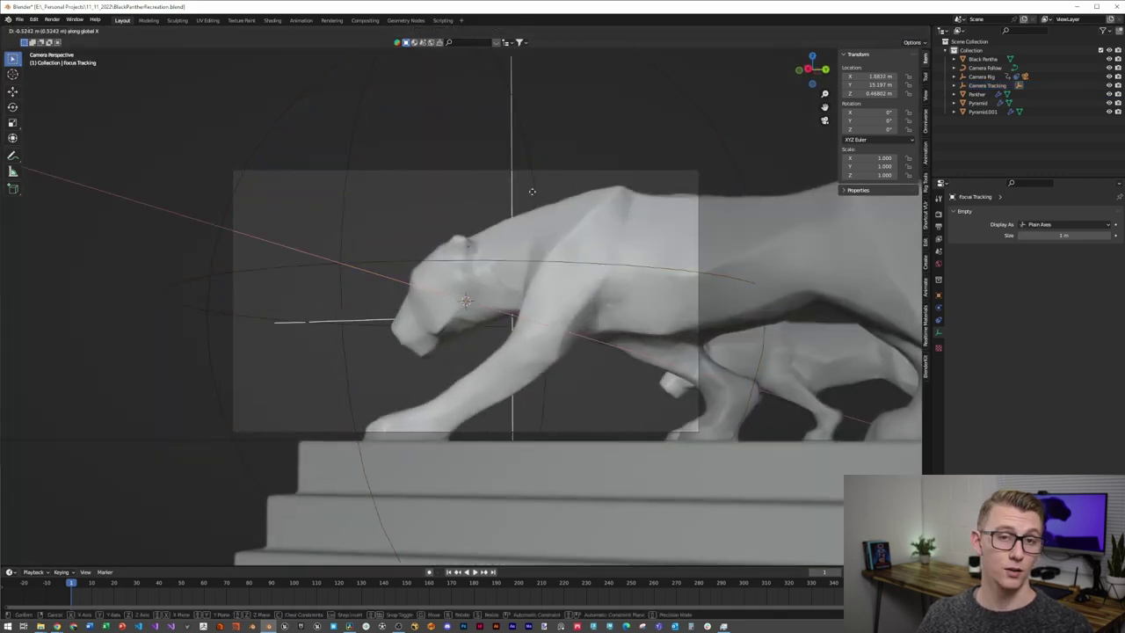
click(452, 196)
click(530, 176)
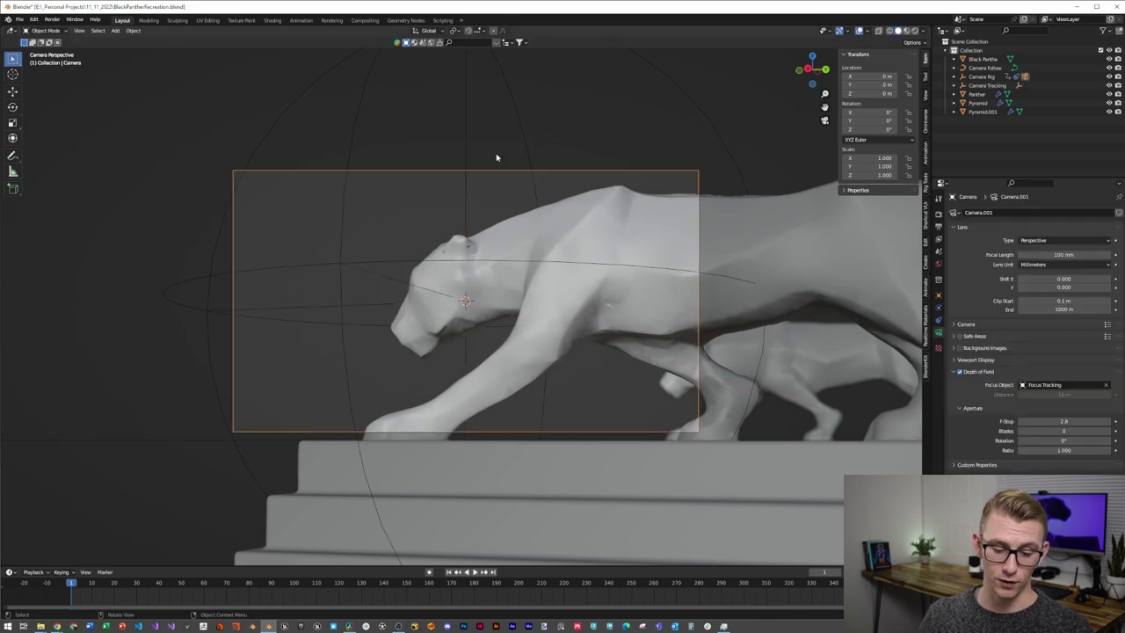
click(501, 162)
key(g)
key(shift+z)
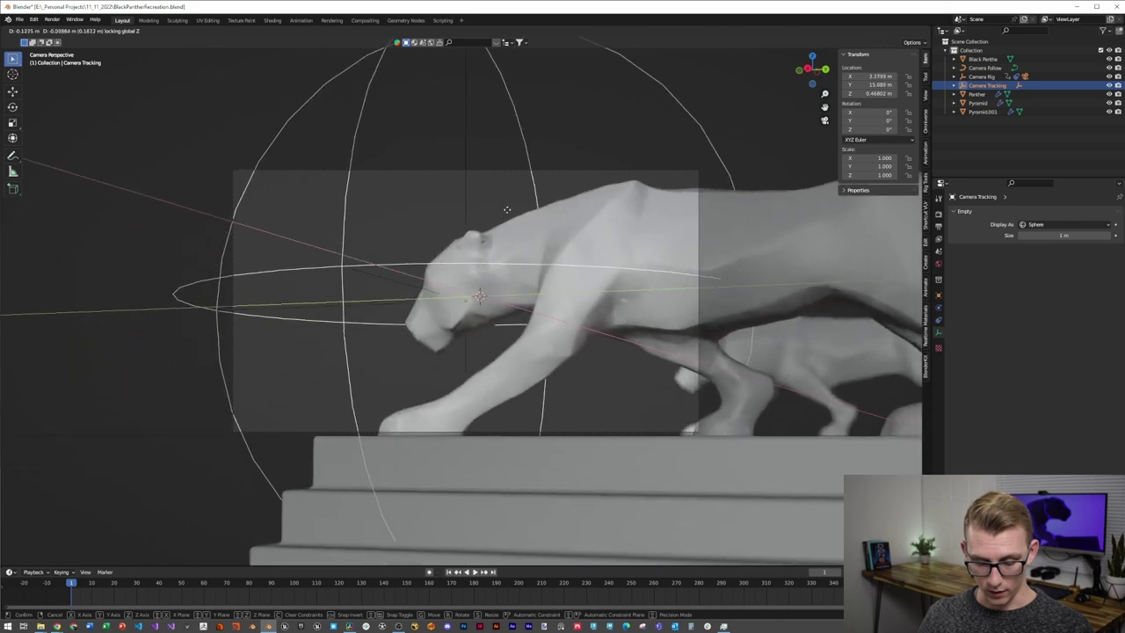
right_click(627, 245)
Select the Camera Rig and review its motion around the panthers from outside and through the camera.
middle_drag(628, 246, 560, 269)
scroll(560, 269, down, 5)
shift+middle_drag(372, 342, 563, 351)
middle_drag(563, 352, 470, 444)
scroll(555, 318, down, 3)
click(620, 328)
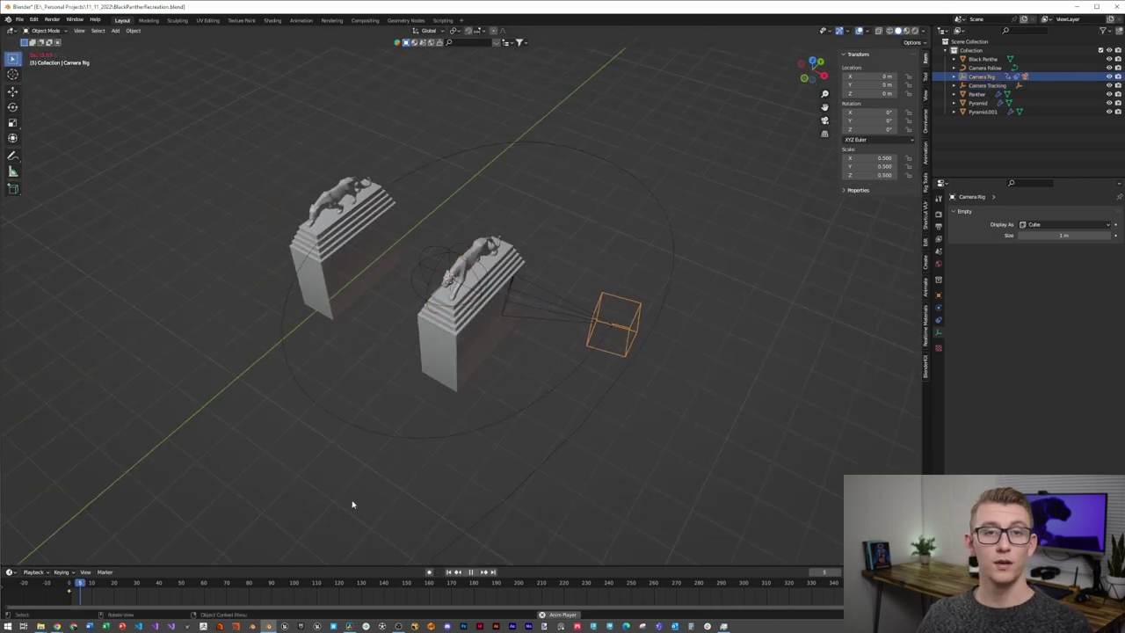
key(KP_0)
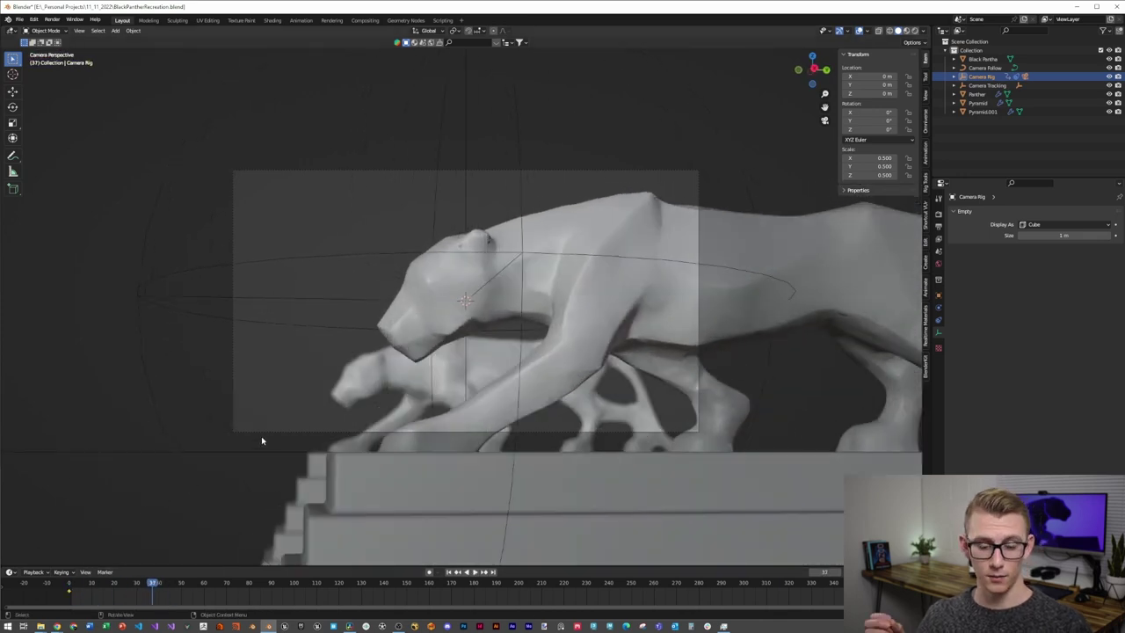
Show the Camera Rig's constraints and open its Follow Path Offset Factor curve in the Graph Editor.
click(939, 320)
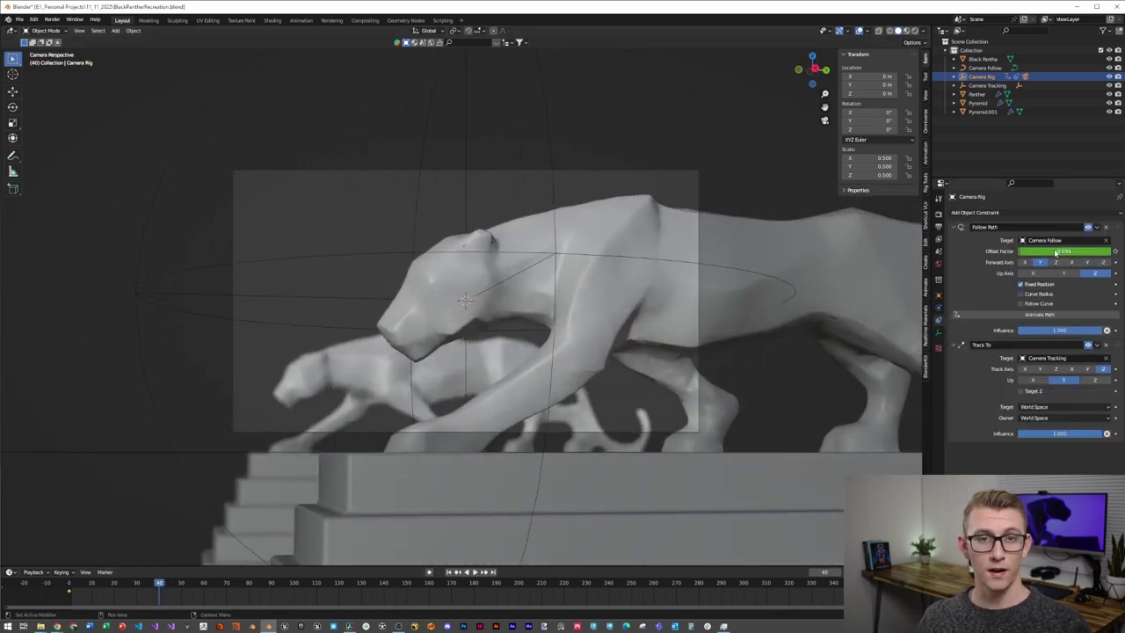
click(10, 572)
click(123, 504)
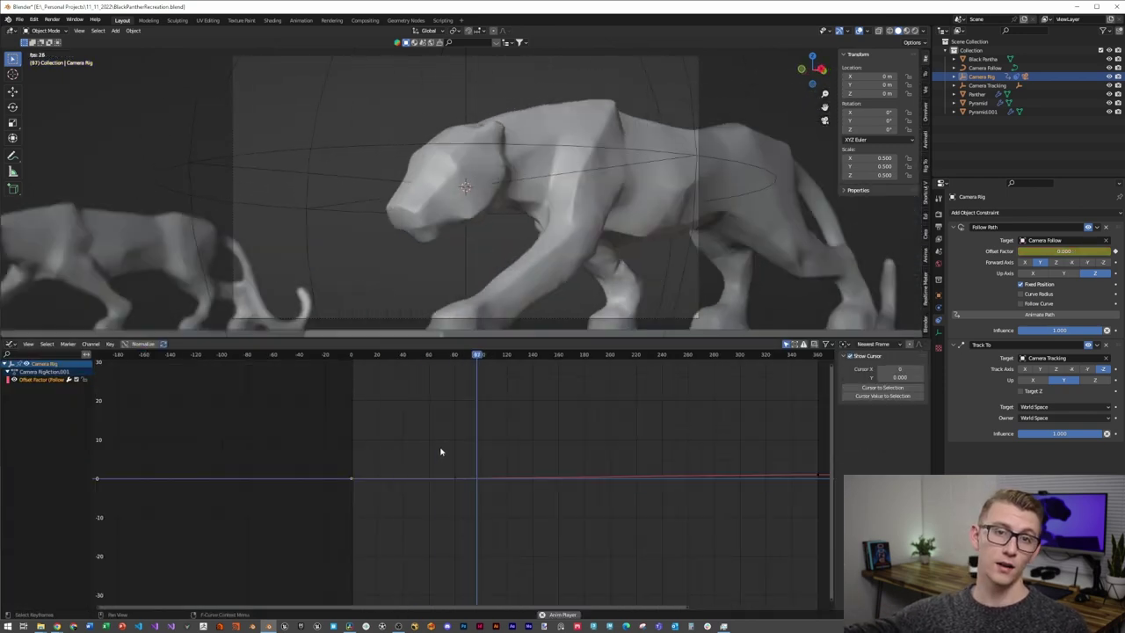
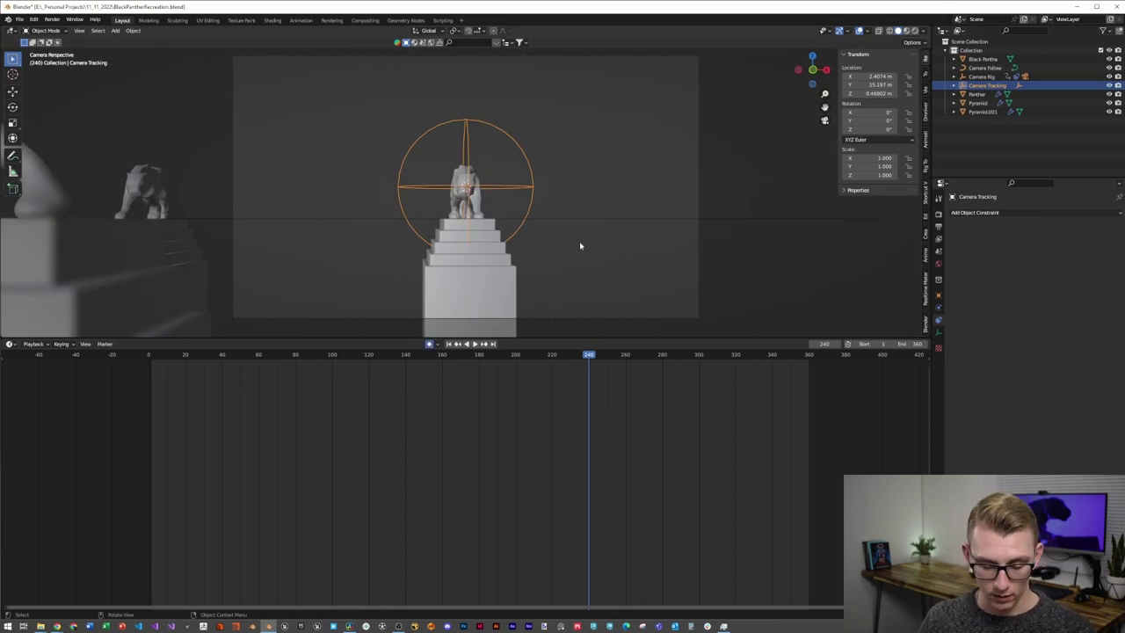
Auto-key the Camera Tracking empty at its current position on frame 240.
key(g)
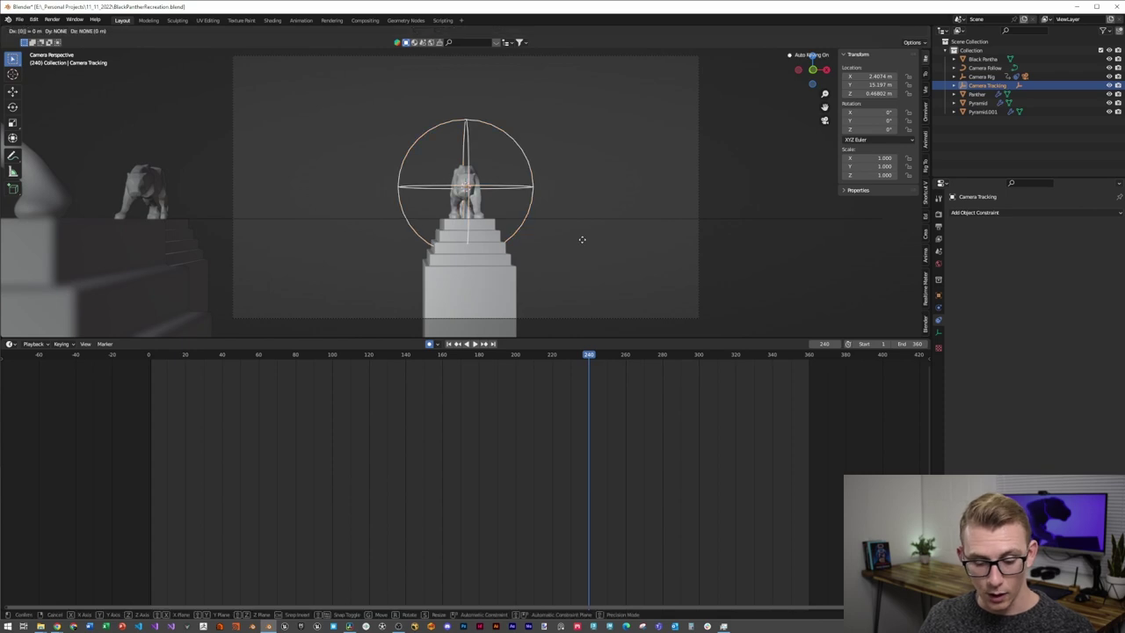
click(583, 238)
key(space)
key(space)
Set the Camera Tracking empty's X, Y and Z location to 0 m at frame 340.
drag(667, 357, 773, 353)
key(space)
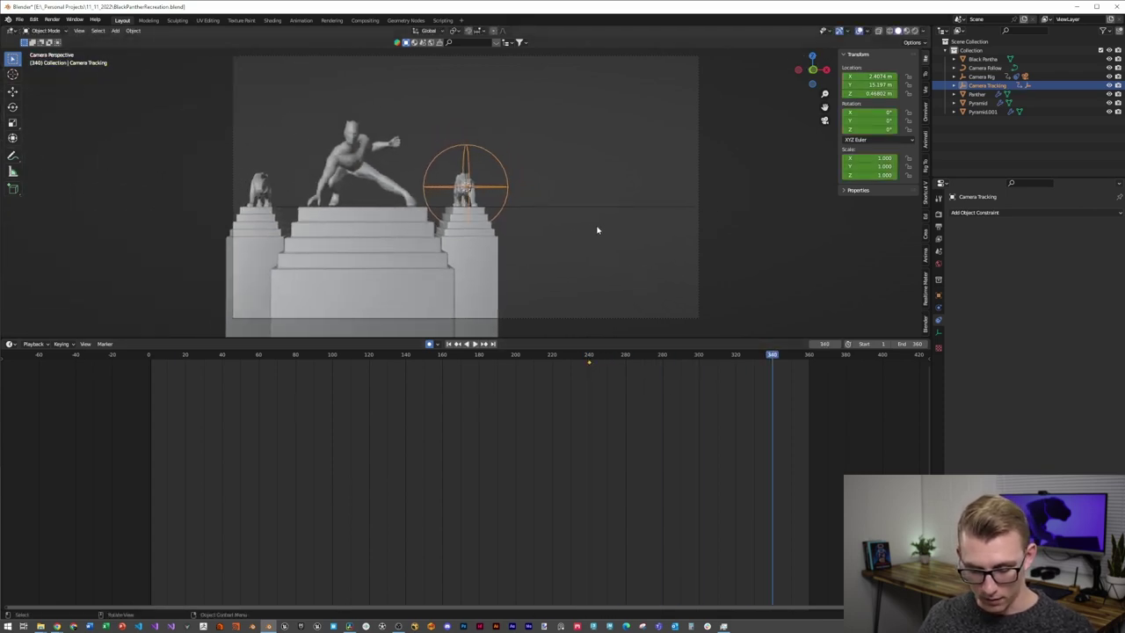
text(0)
key(Return)
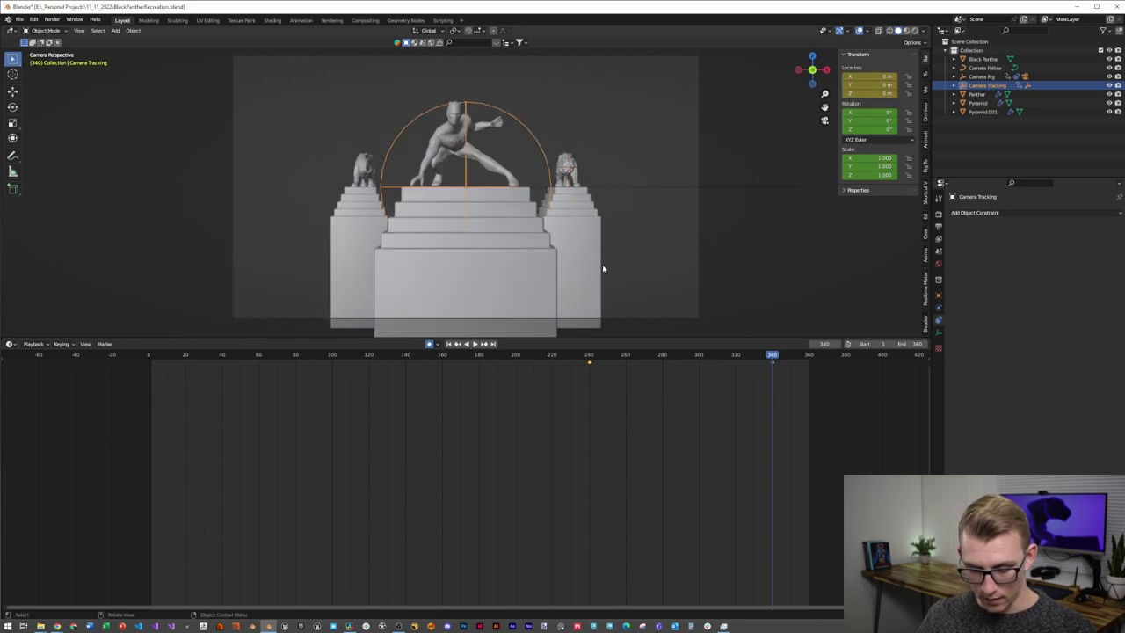
Raise the Camera Tracking empty about 0.55 m along Z on frame 340.
key(g)
key(z)
click(587, 234)
Try shifting the Camera Tracking empty horizontally and along Y, and reset its X and Y location to 0 m.
key(g)
key(shift+z)
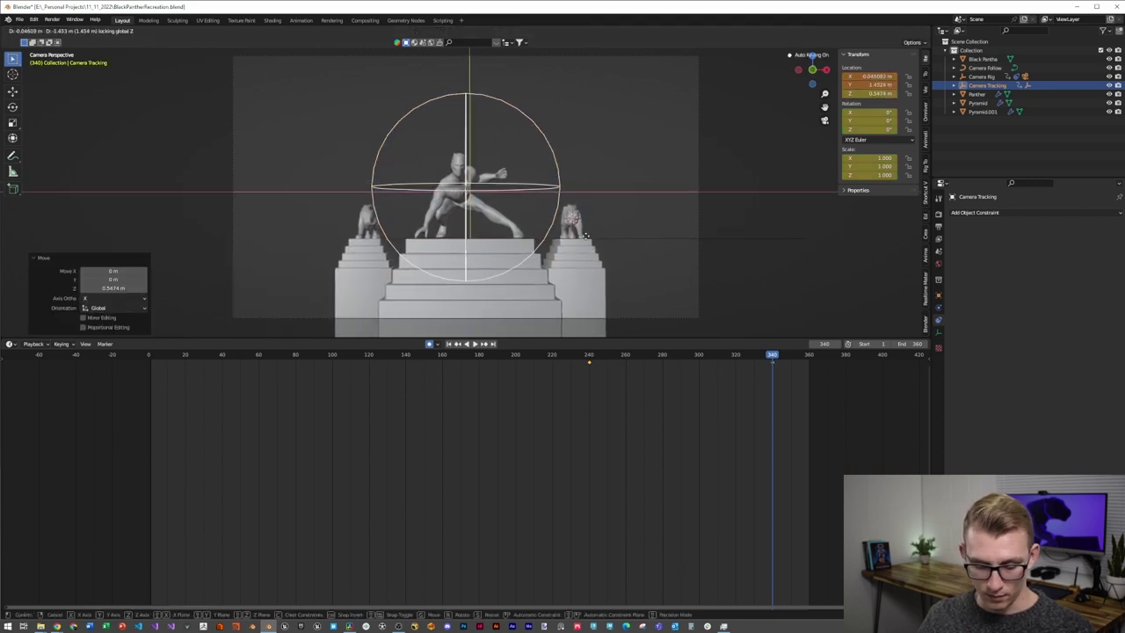
click(584, 236)
middle_drag(583, 235, 501, 269)
key(g)
key(y)
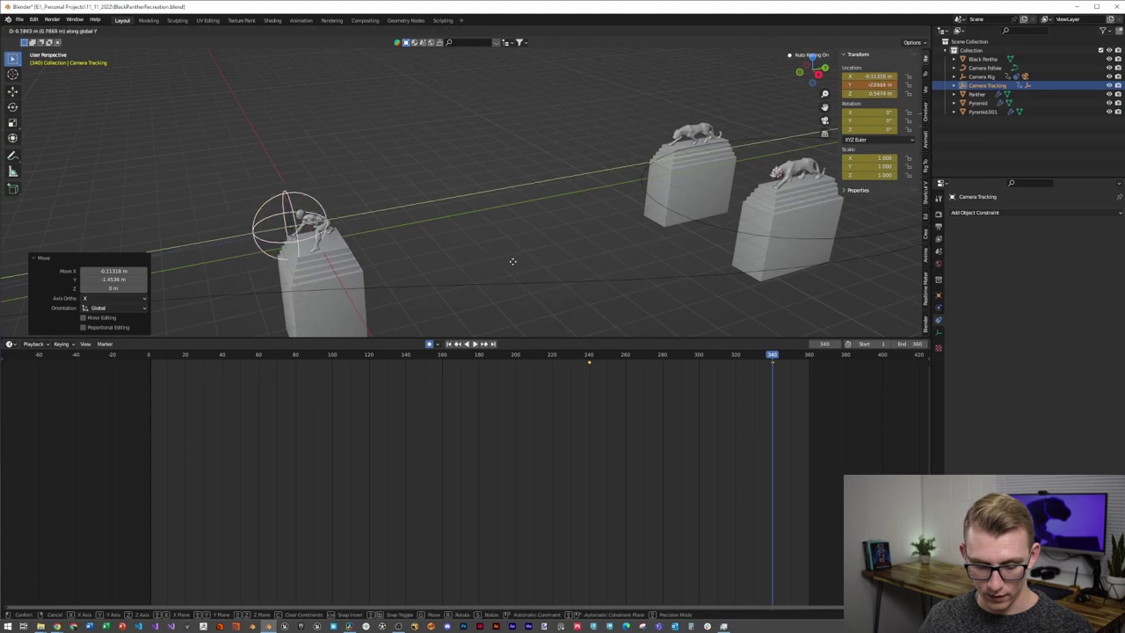
click(521, 256)
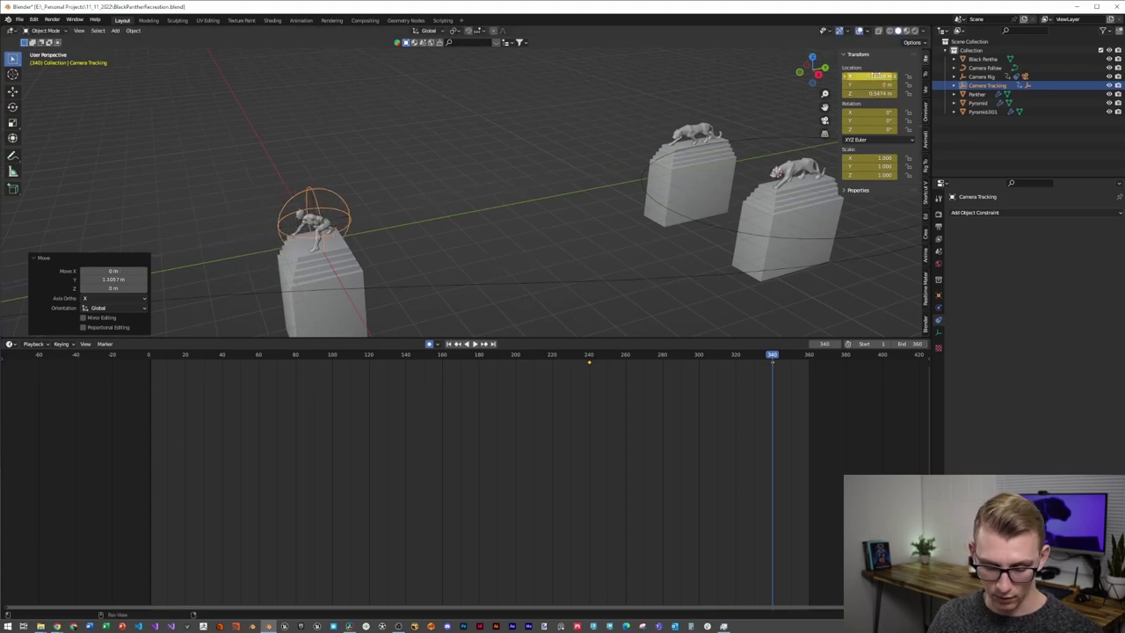
key(BackSpace)
Move the Camera Tracking empty about 0.37 m along negative Y and check the framing through the camera.
mouse_move(503, 278)
middle_down()
mouse_move(517, 259)
mouse_move(497, 261)
middle_up()
key(g)
key(y)
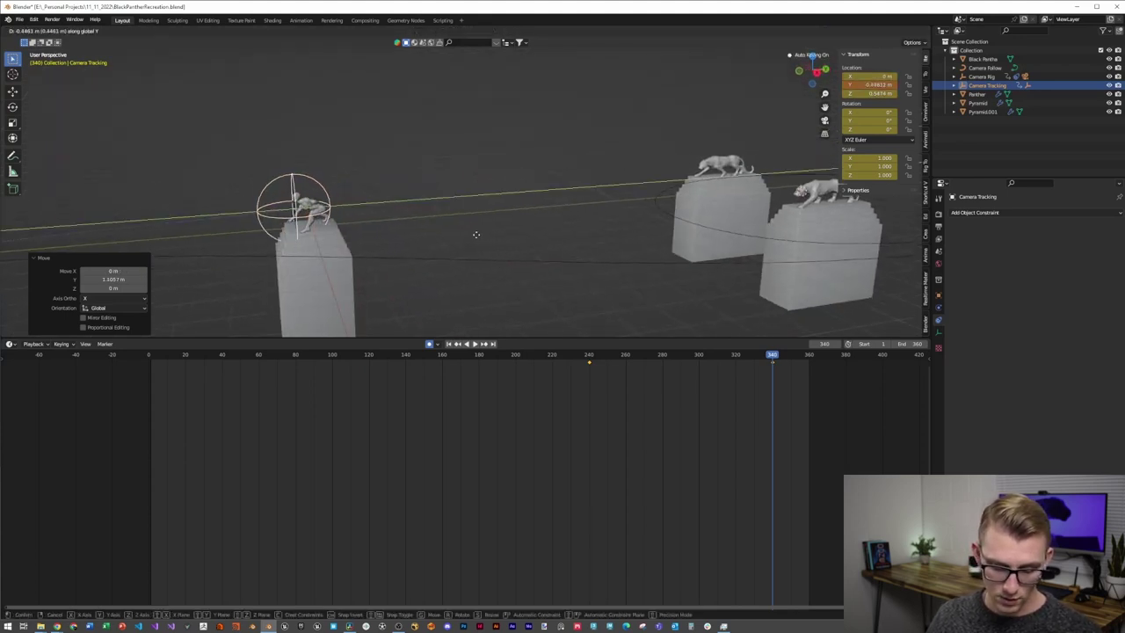
click(480, 238)
key(KP_0)
scroll(515, 282, down, 3)
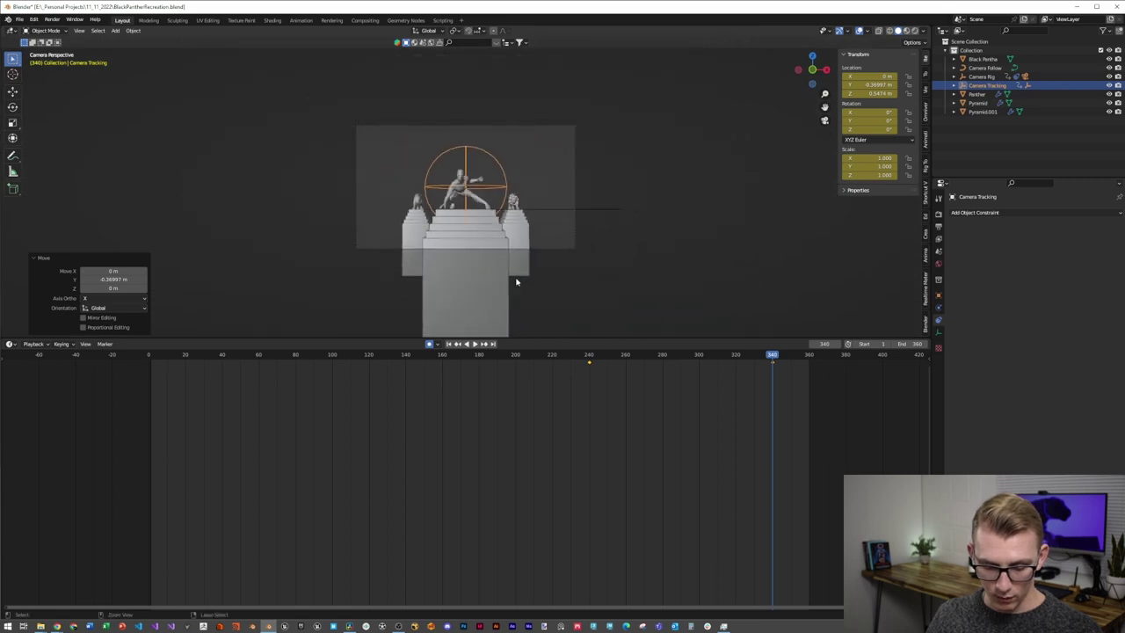
Lower the Camera Follow curve's end control point, on the side beyond the Black Panther statue, to about -0.57 m in Z.
key(KP_0)
click(502, 207)
key(Tab)
drag(189, 174, 458, 281)
key(z)
right_click(447, 225)
scroll(417, 249, down, 3)
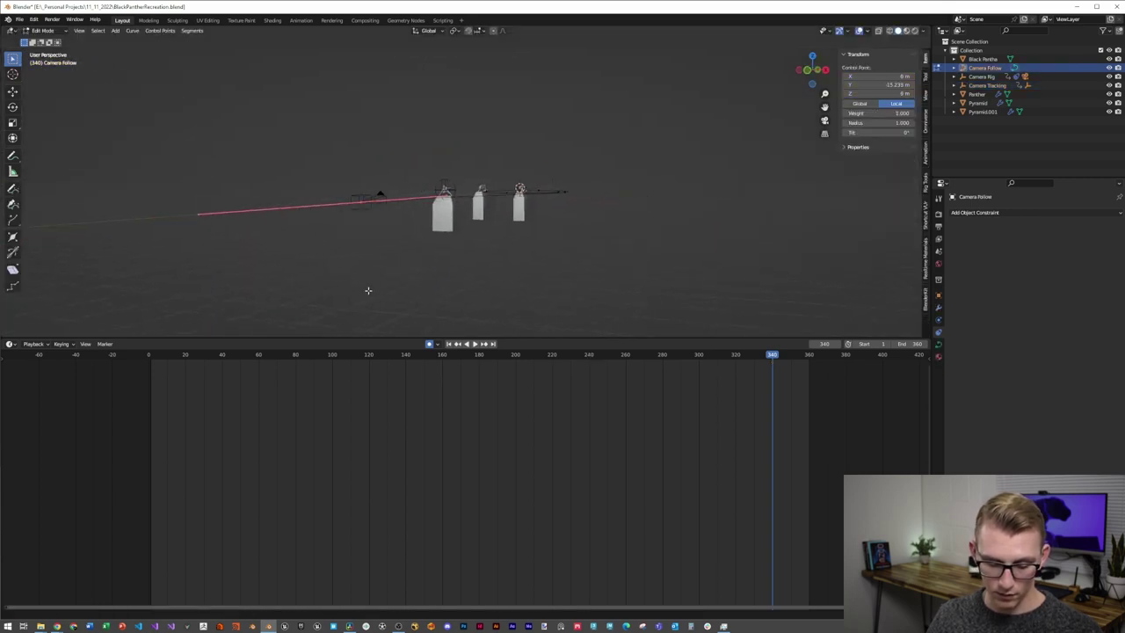
middle_drag(365, 224, 293, 236)
scroll(293, 235, down, 1)
drag(58, 171, 413, 290)
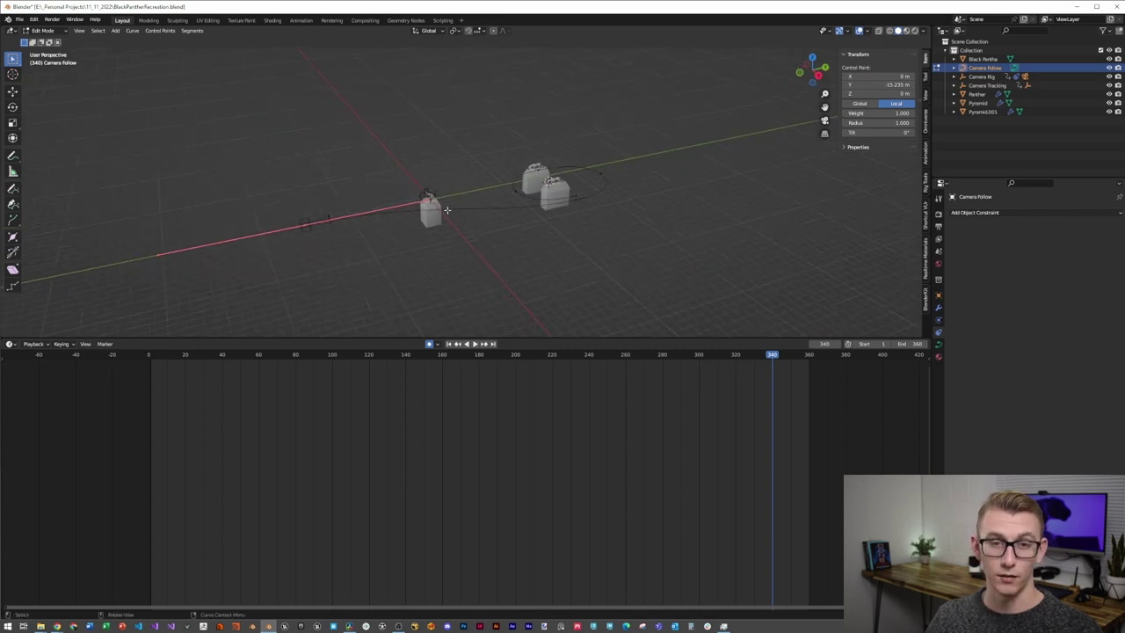
key(g)
key(z)
click(448, 212)
key(KP_0)
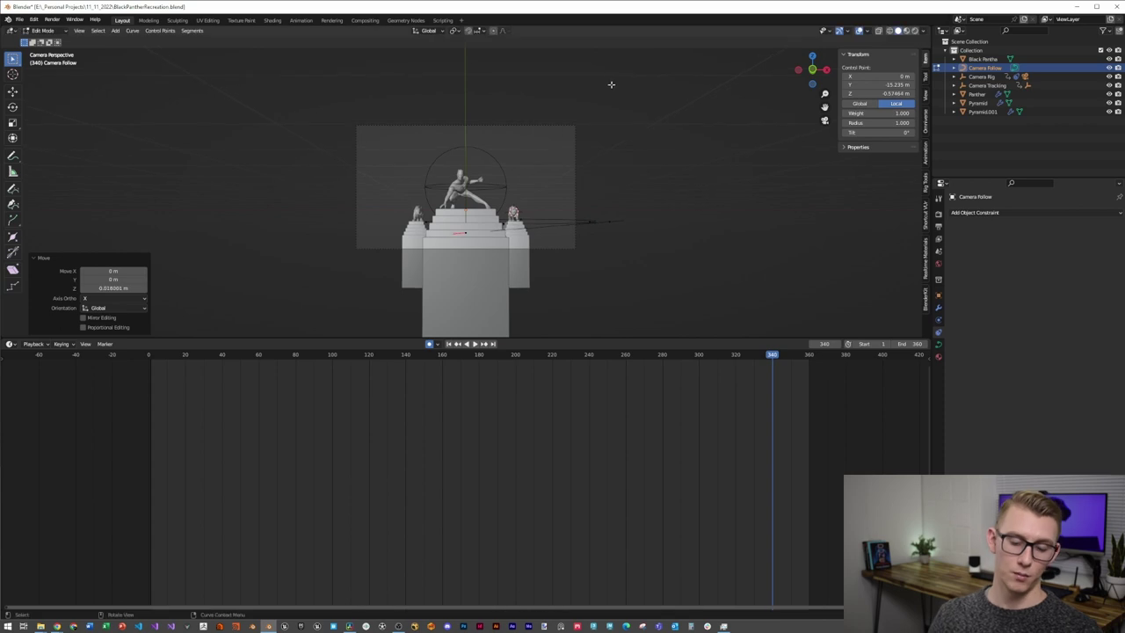
Raise the Camera Follow curve's end control point to about -0.30 m in Z and finish editing the curve.
middle_drag(602, 207, 559, 256)
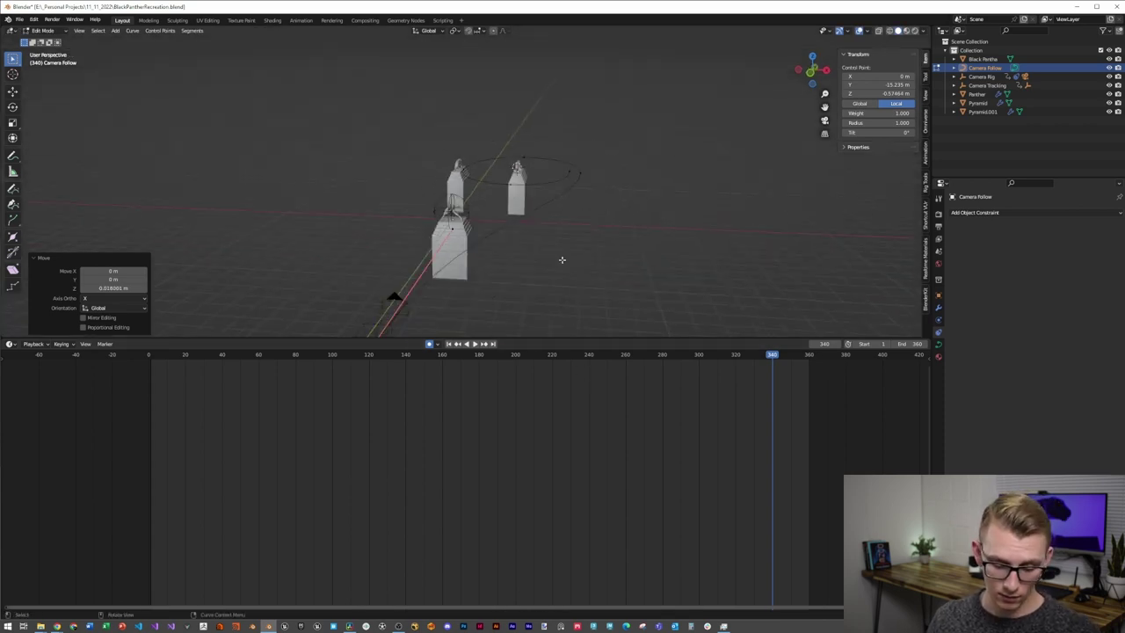
key(g)
key(z)
click(561, 257)
key(KP_0)
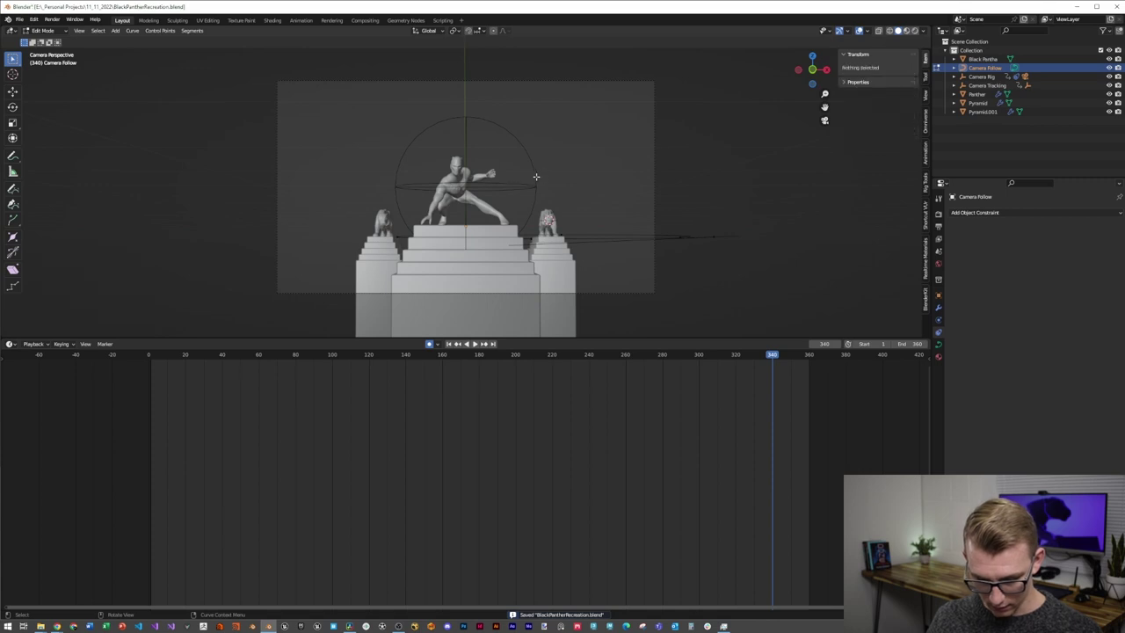
key(Tab)
Lower the Camera Tracking empty about 0.14 m along Z on frame 340.
click(518, 184)
key(g)
key(z)
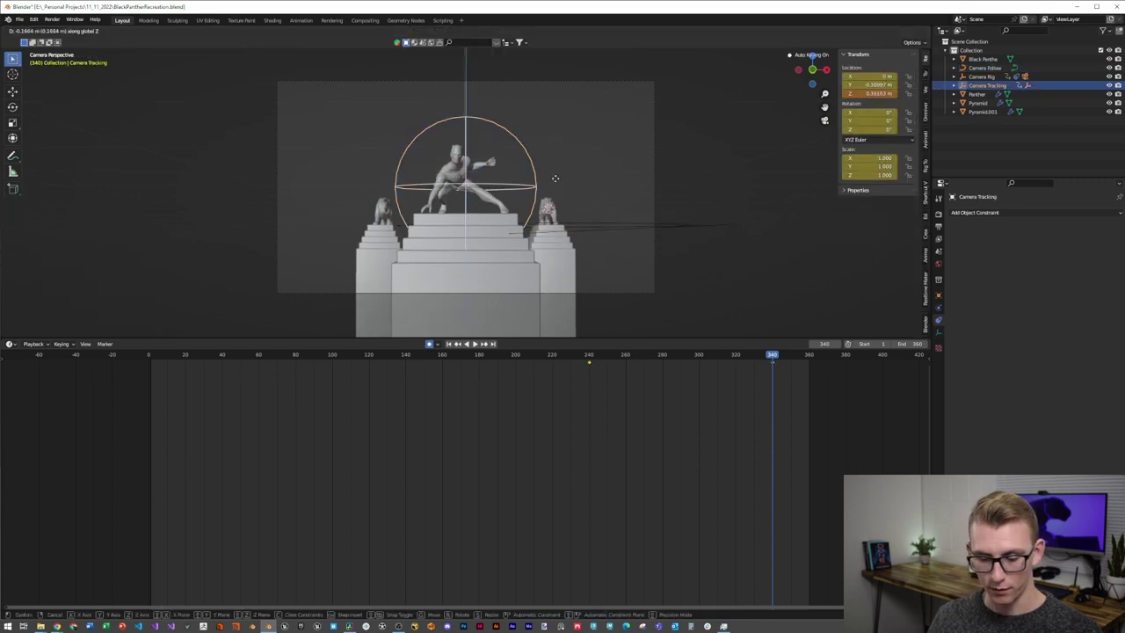
click(557, 181)
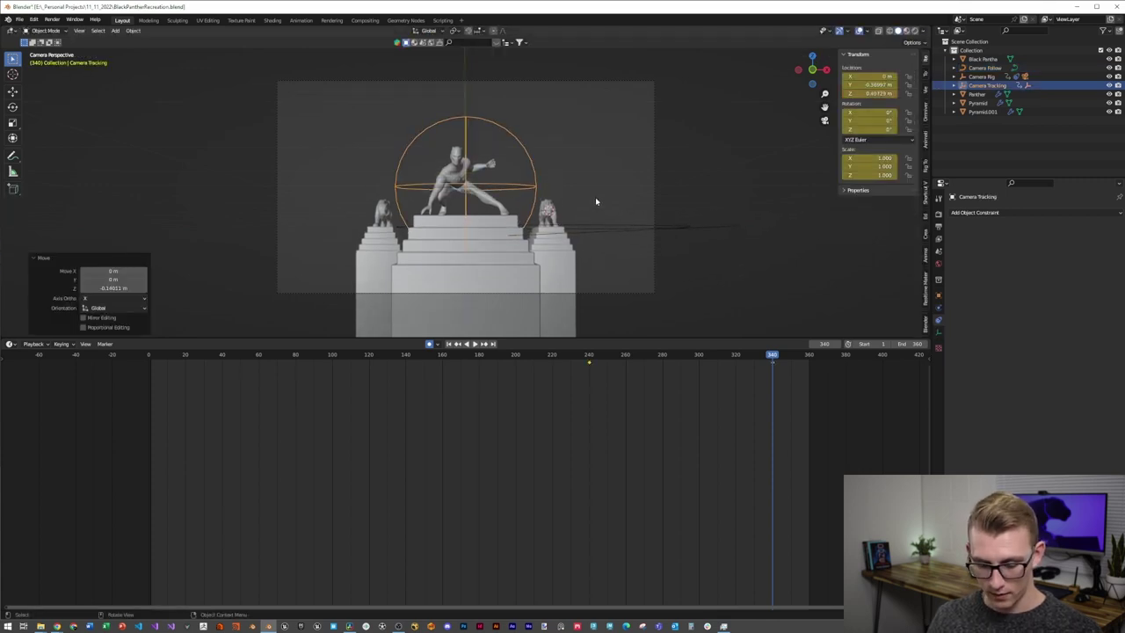
Play the animation through the camera and set the scene's end frame to 384.
key(space)
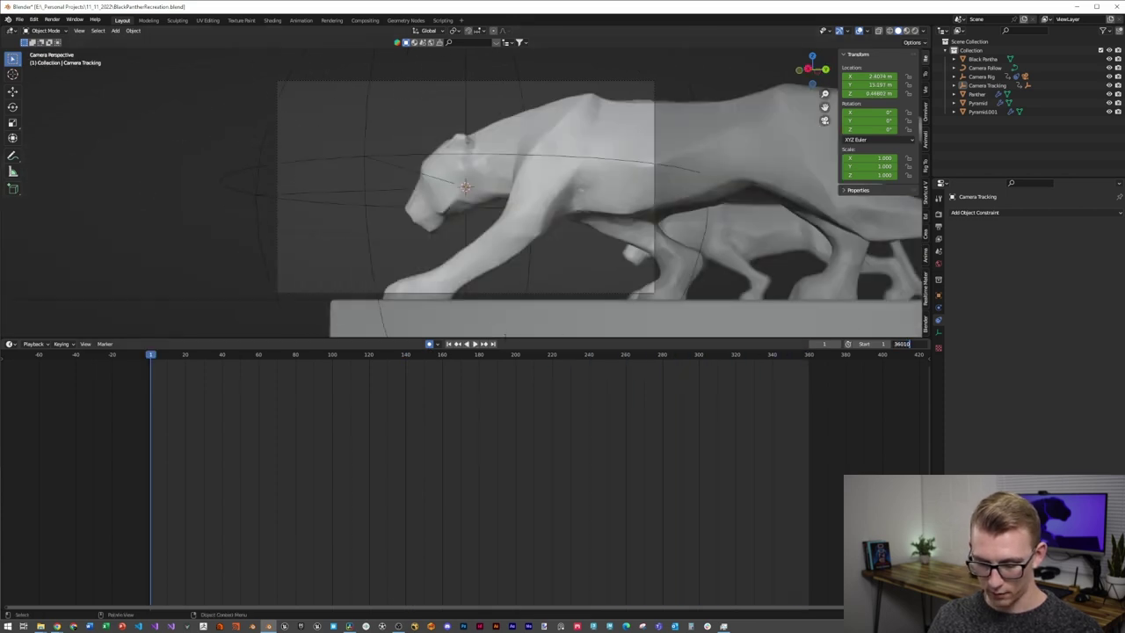
text(24)
key(Return)
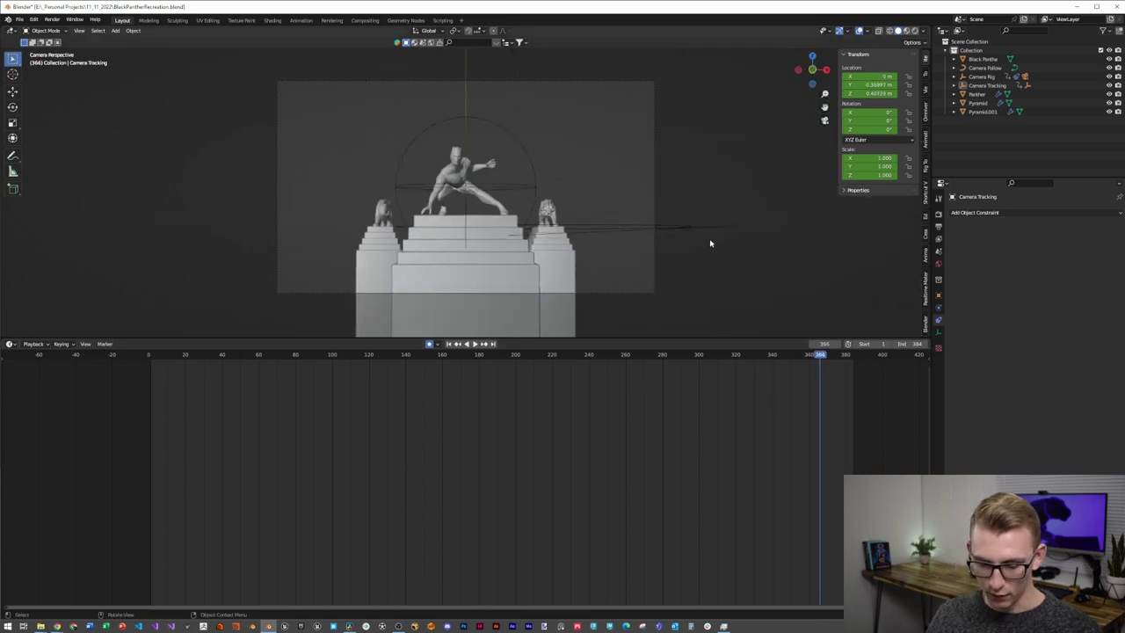
Move the Camera Follow curve's end control point farther away from the statue along negative Y.
middle_drag(710, 243, 432, 252)
click(422, 244)
key(Tab)
middle_drag(378, 312, 584, 229)
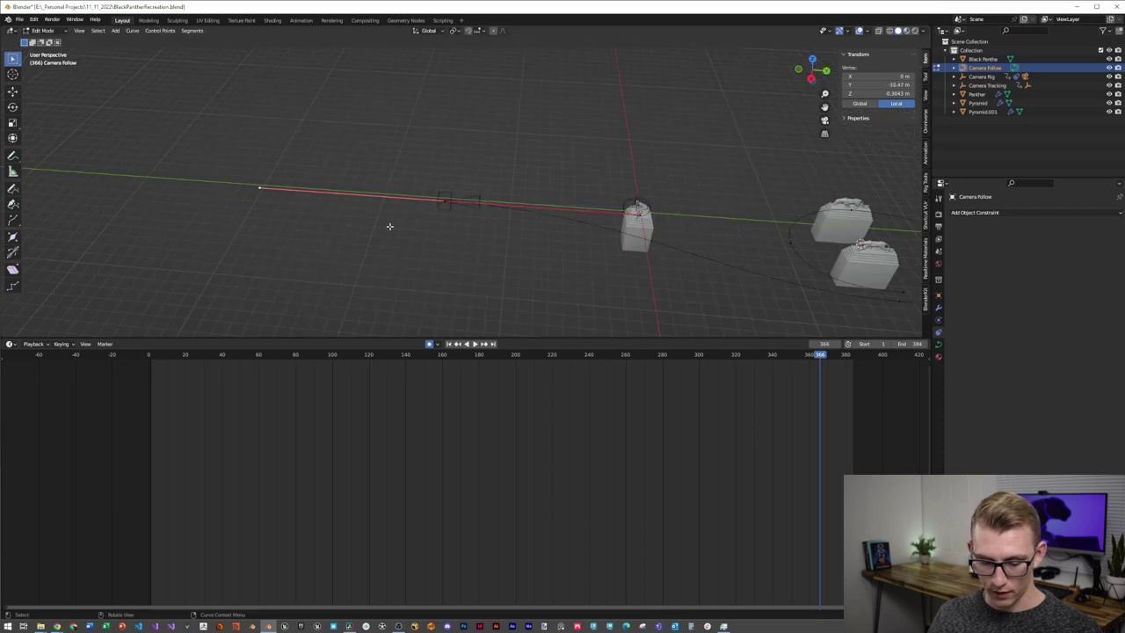
click(580, 235)
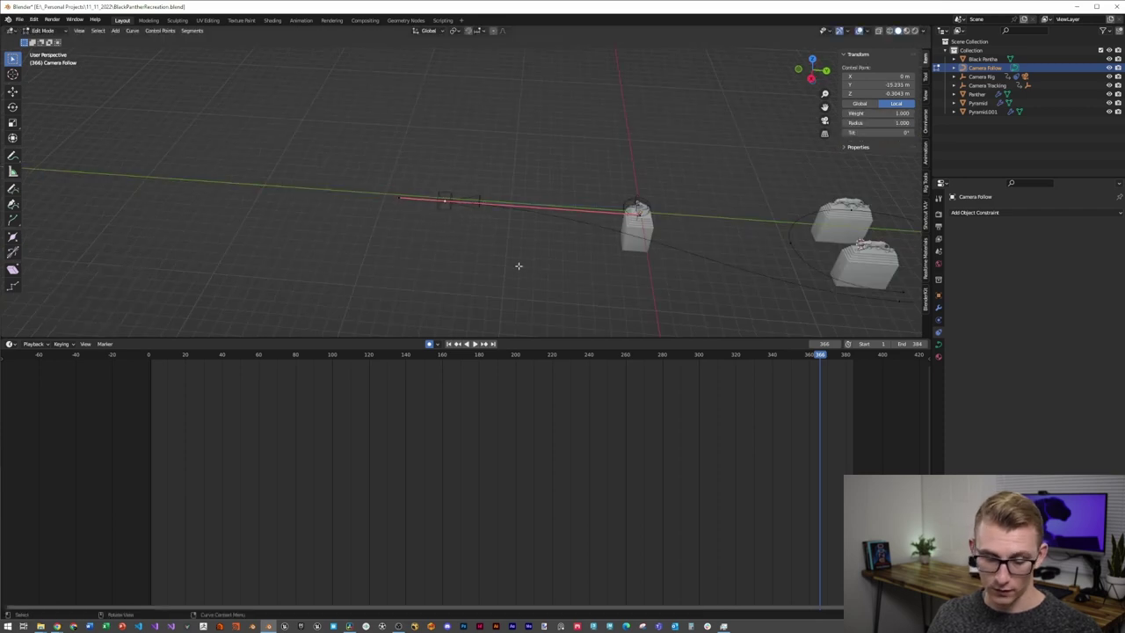
key(y)
click(417, 255)
Shorten the end control point's inner handle by moving it about 11.5 m along negative Y.
click(532, 202)
key(g)
key(y)
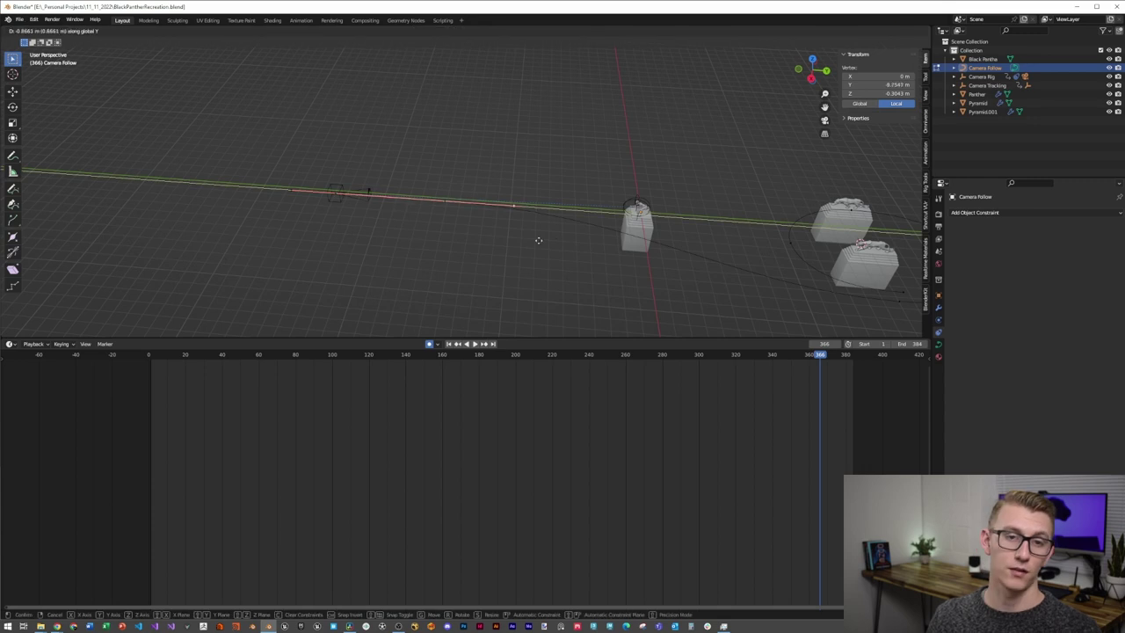
click(406, 232)
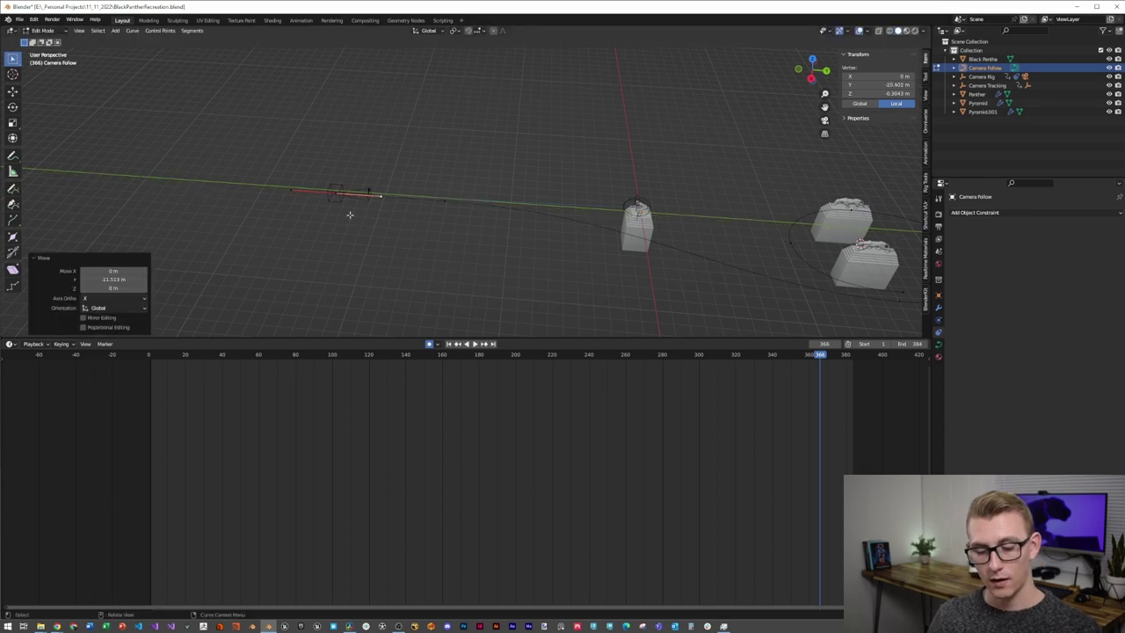
Scale the end control point's handles to 0.405 and move the point to about -24.4 m in Y.
click(396, 244)
key(g)
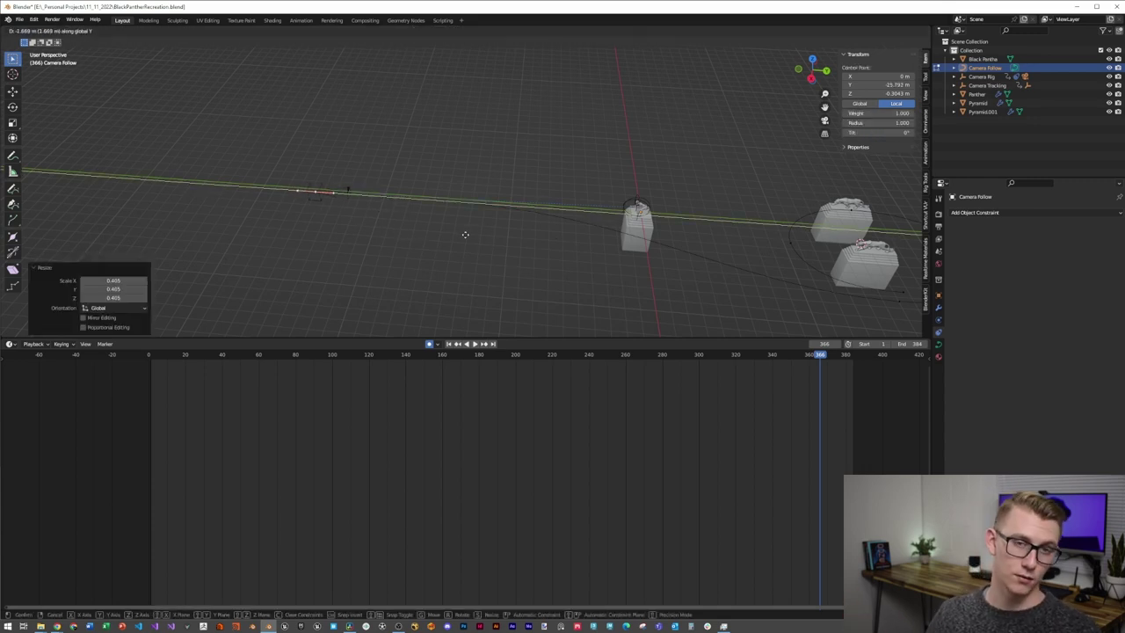
click(271, 216)
key(KP_0)
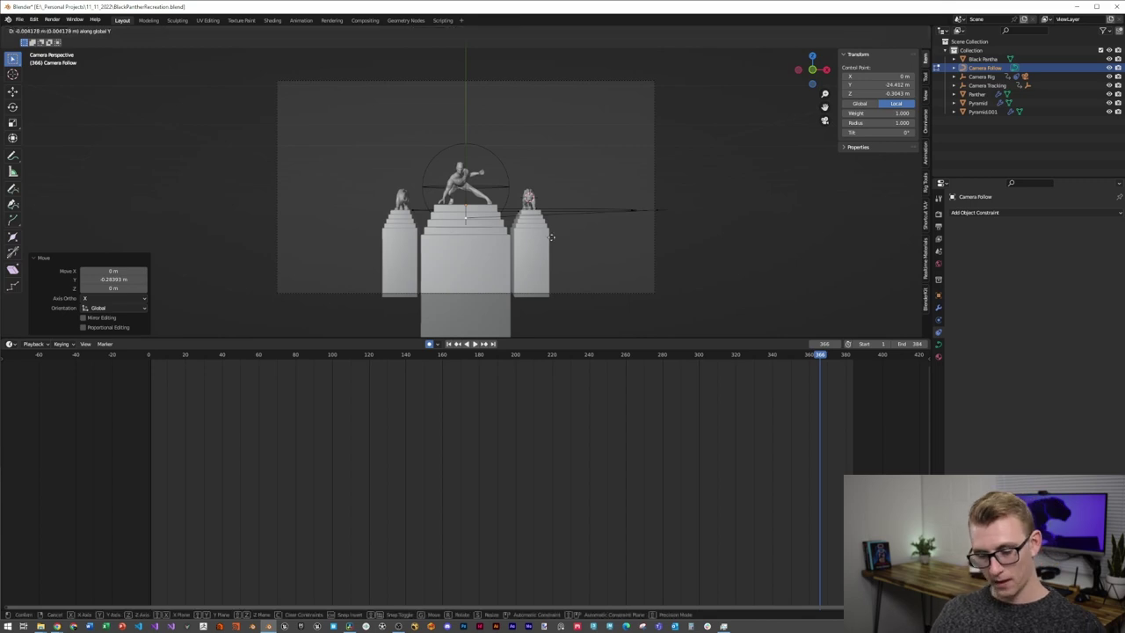
right_click(525, 322)
Move the curve's end control point back towards the statue along Y and adjust its handle along the same axis.
middle_drag(525, 323, 539, 297)
key(g)
key(y)
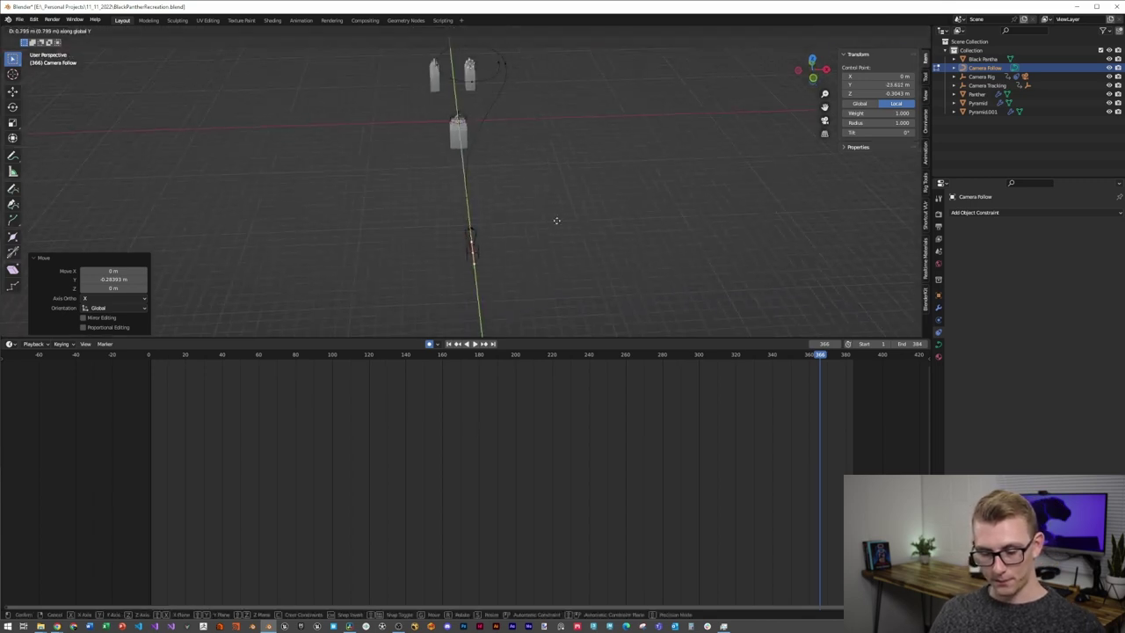
click(558, 192)
click(502, 205)
middle_drag(506, 206, 426, 198)
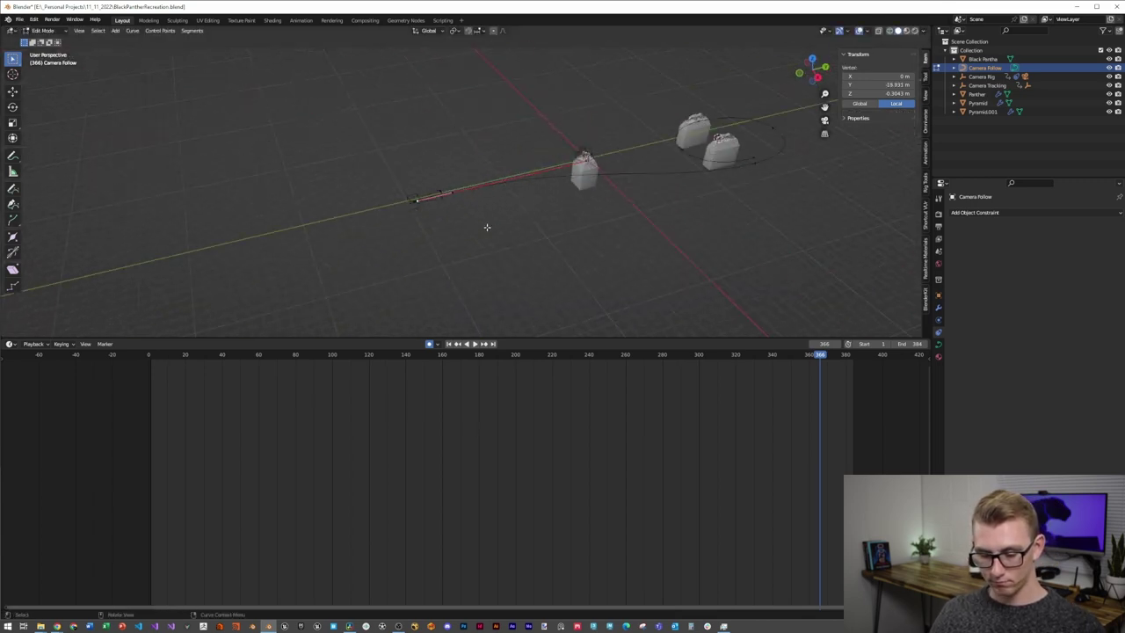
key(g)
key(y)
click(485, 266)
key(KP_0)
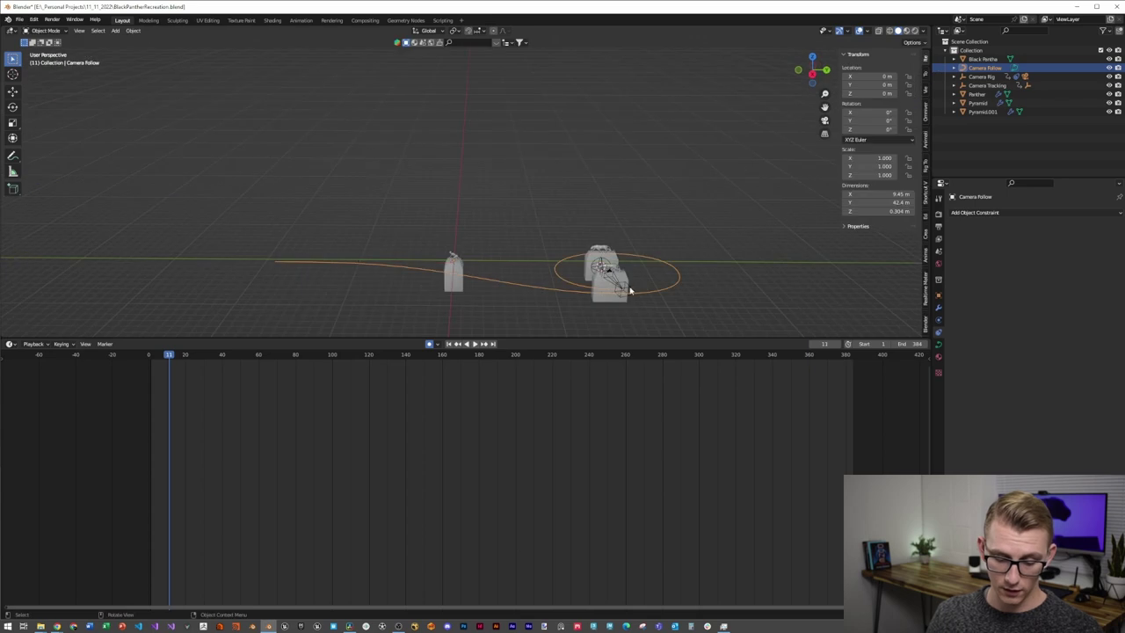
Move the Camera Rig's last keyframe to frame 384 and review the animation through the camera up to frame 215.
key(g)
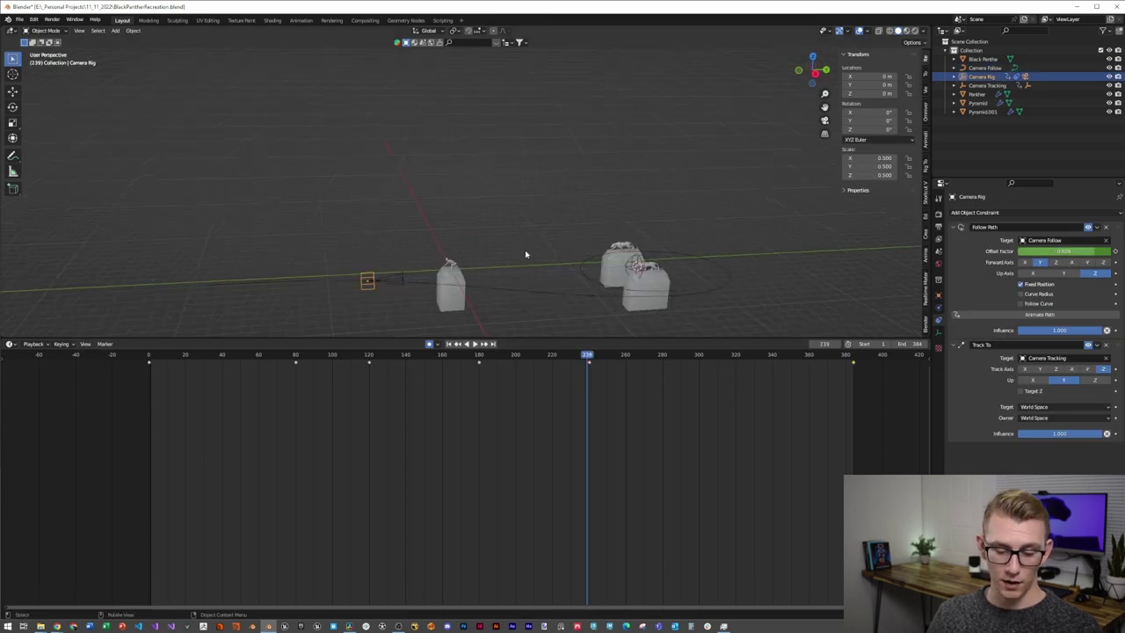
key(KP_0)
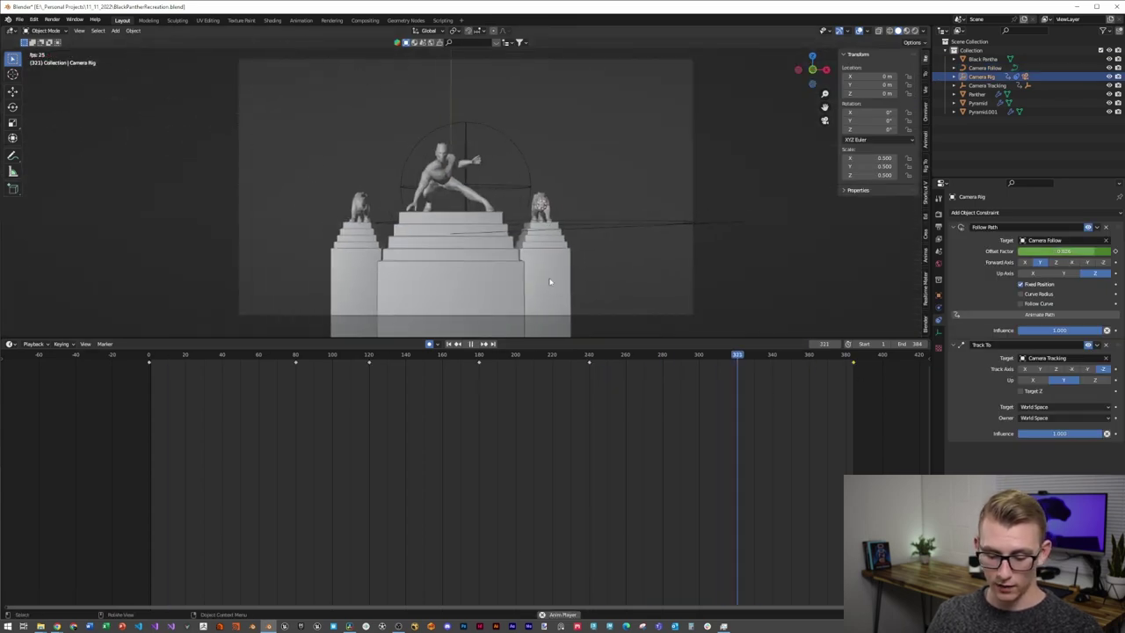
key(Escape)
key(space)
drag(467, 358, 543, 359)
key(space)
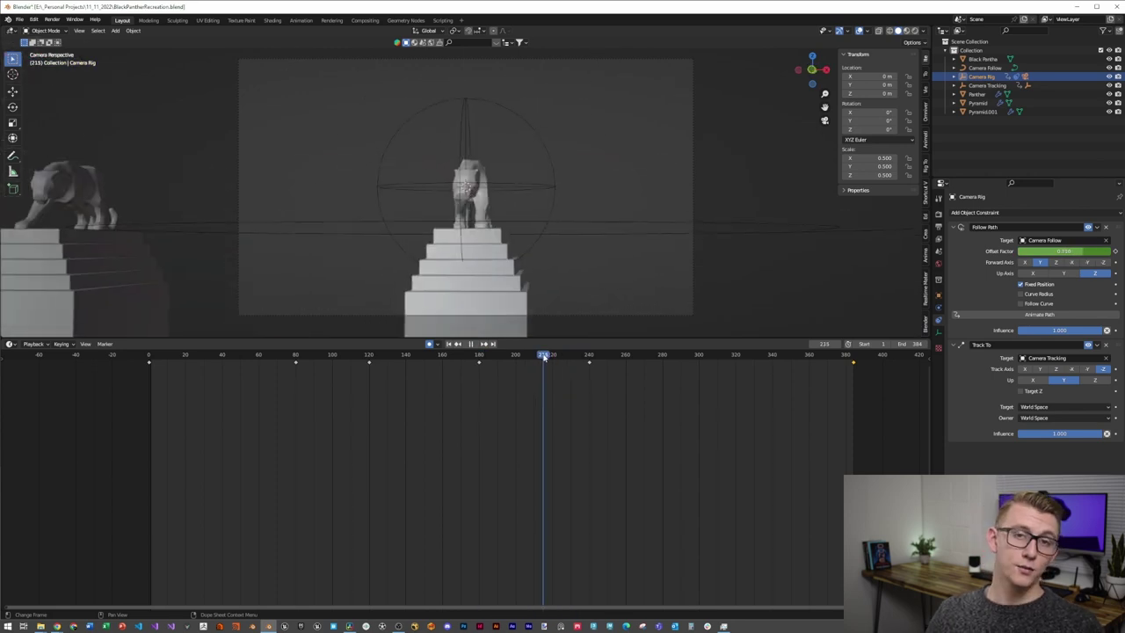
Select the Camera inside the Camera Rig and auto-key its unchanged transform on frame 360.
click(958, 77)
click(986, 103)
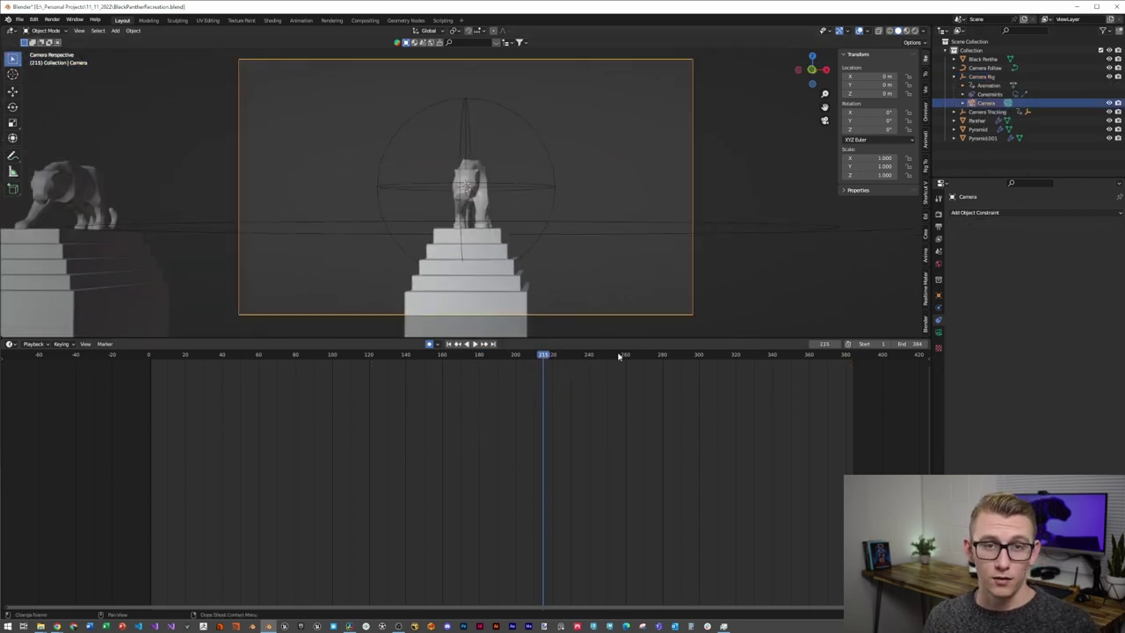
drag(615, 359, 802, 360)
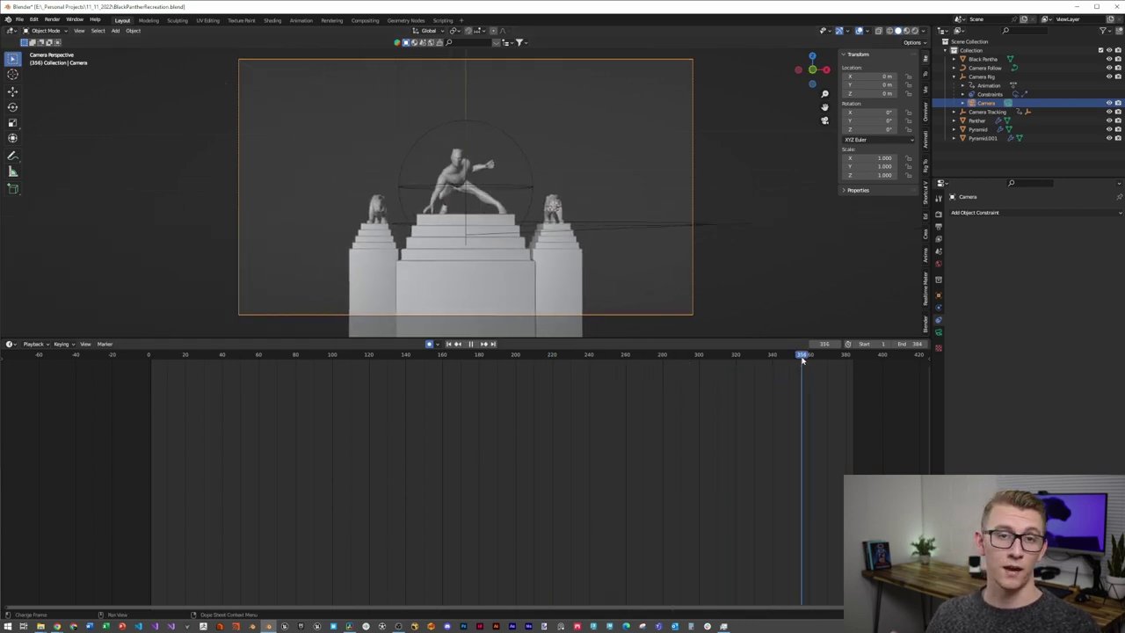
key(g)
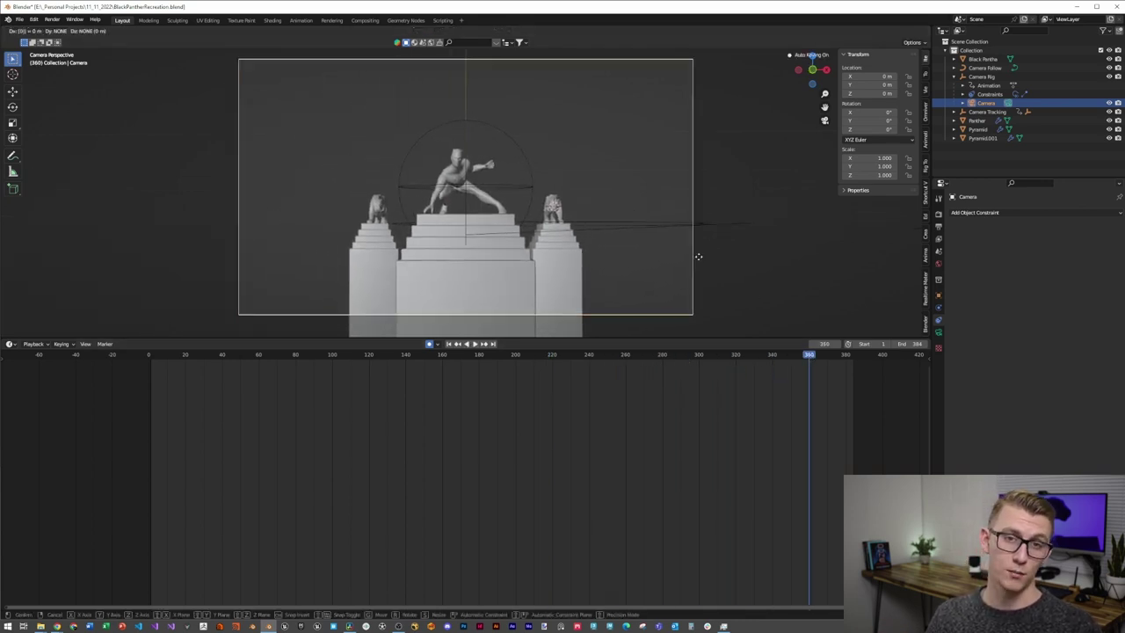
click(700, 261)
Roll the Camera about 20° around its view axis on frame 215.
drag(642, 360, 544, 358)
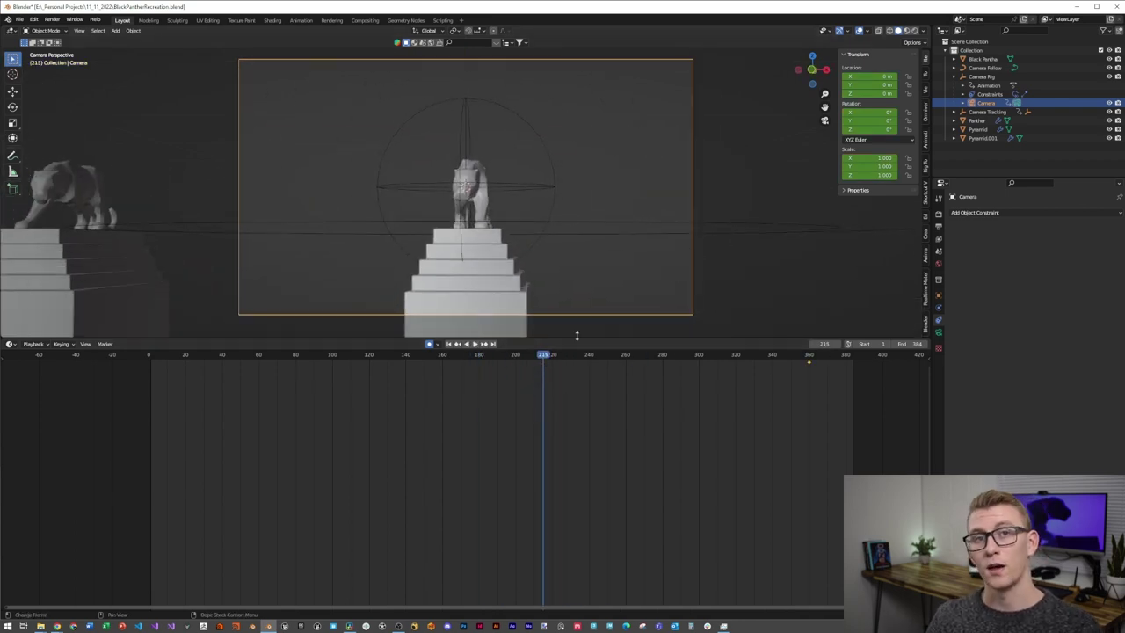
key(r)
click(690, 214)
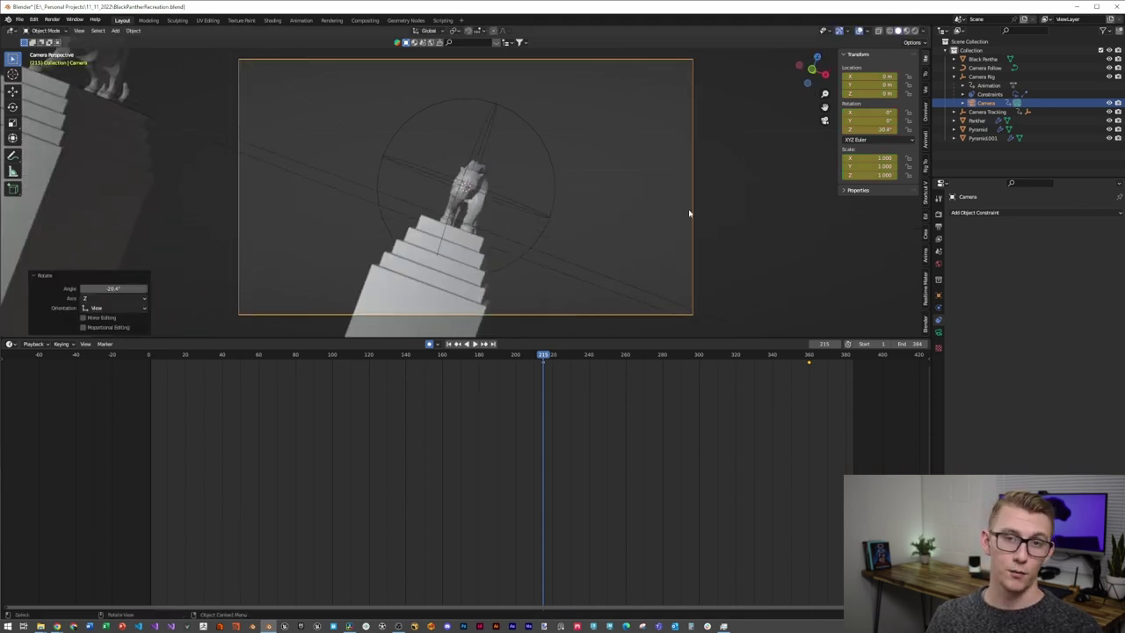
Move the Camera's roll keyframe from frame 215 to an earlier frame and scrub the timeline to review the roll.
drag(528, 357, 550, 362)
key(g)
click(435, 369)
drag(424, 357, 700, 375)
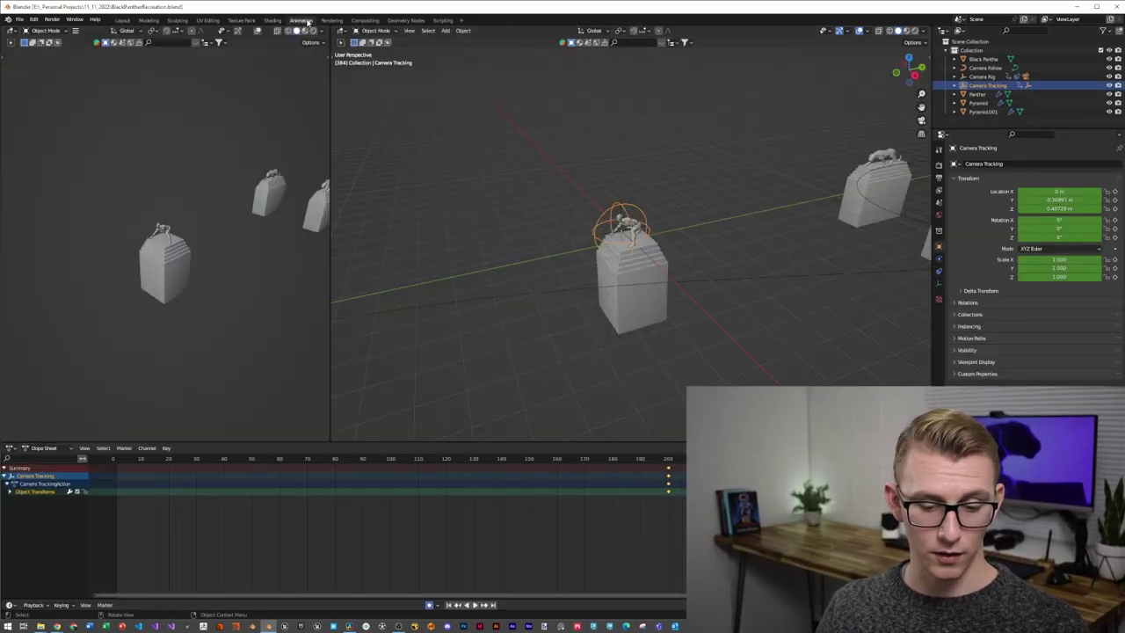